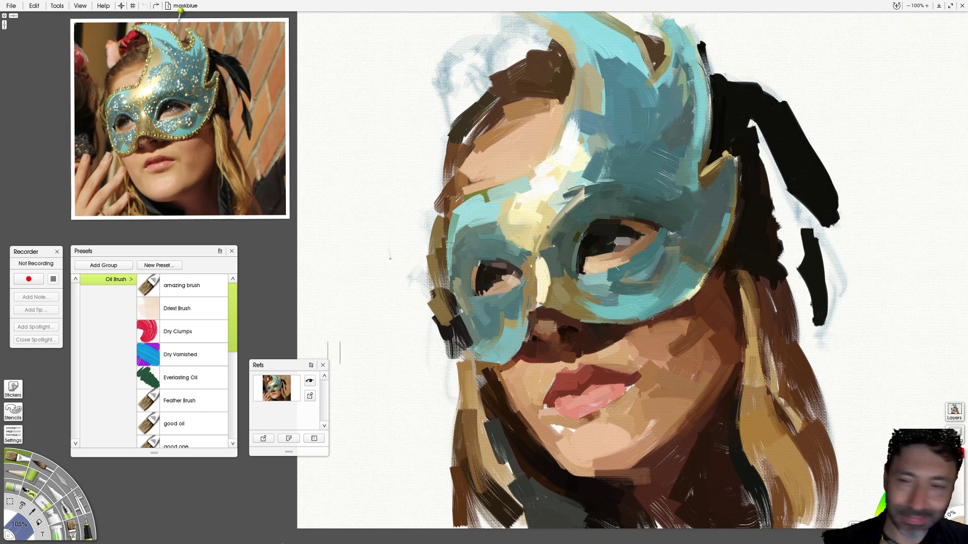
Set the oil brush's thinners to 3%, loading to 9%, depth to 36% and size to 30%.
{"action": "left_click", "coordinate": [14, 436]}
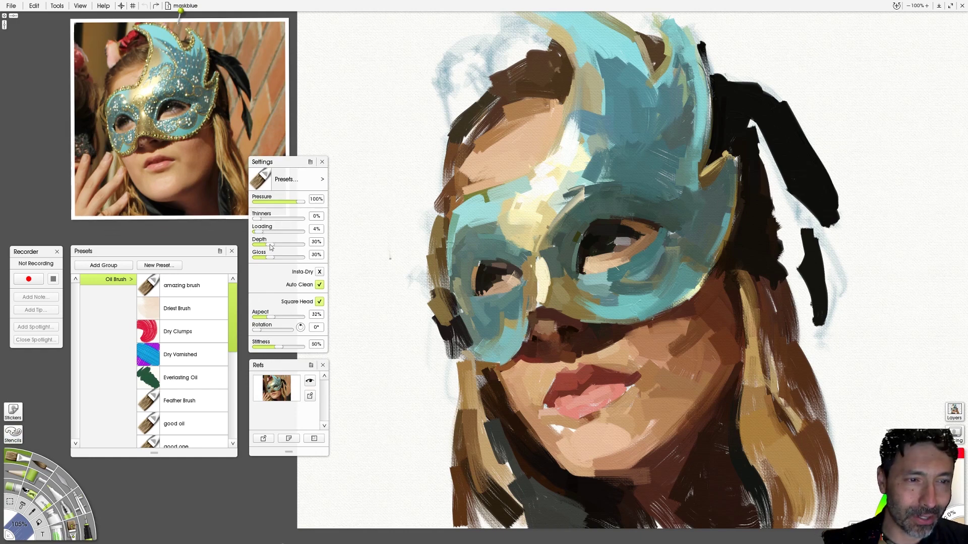
{"action": "left_click_drag", "start_coordinate": [270, 247], "coordinate": [272, 248]}
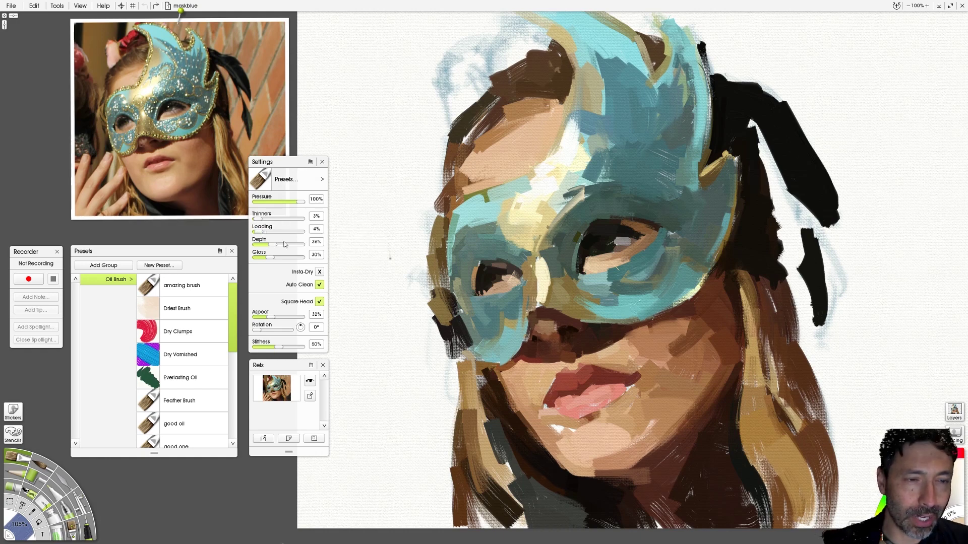
{"action": "left_click_drag", "start_coordinate": [260, 233], "coordinate": [262, 234]}
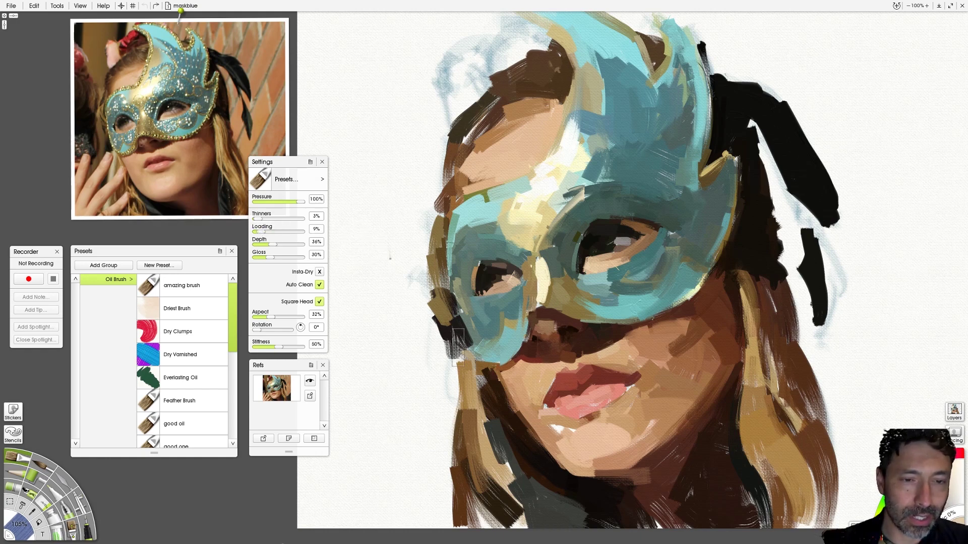
{"action": "mouse_move", "coordinate": [461, 350]}
{"action": "left_mouse_down"}
{"action": "mouse_move", "coordinate": [383, 363]}
{"action": "mouse_move", "coordinate": [394, 352]}
{"action": "left_mouse_up"}
Sample a brown from the reference photo and paint thin strands through the hair beside the right cheek.
{"action": "left_click", "coordinate": [218, 146], "text": "alt"}
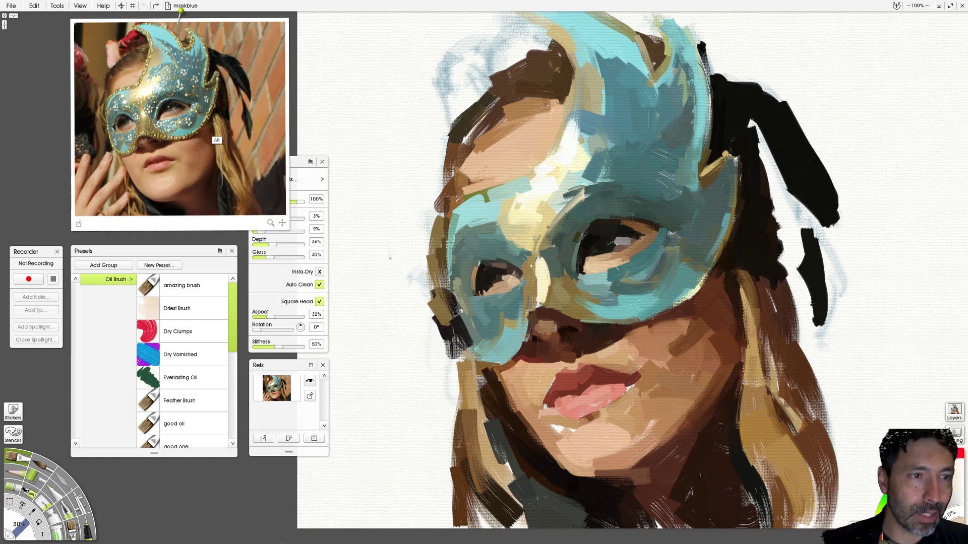
{"action": "left_click_drag", "start_coordinate": [740, 285], "coordinate": [756, 337]}
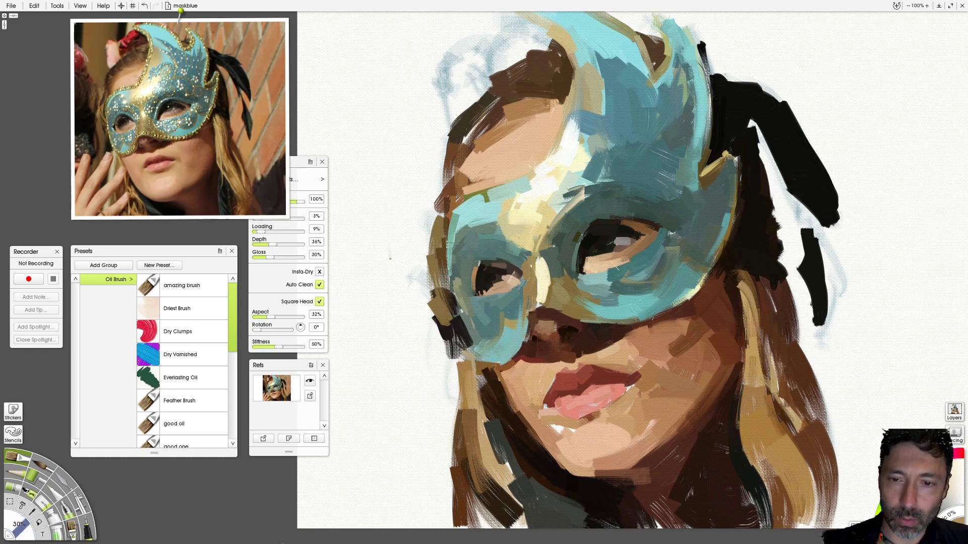
{"action": "key", "text": "ctrl+z"}
{"action": "left_click_drag", "start_coordinate": [760, 298], "coordinate": [766, 381]}
{"action": "left_click_drag", "start_coordinate": [734, 280], "coordinate": [758, 331]}
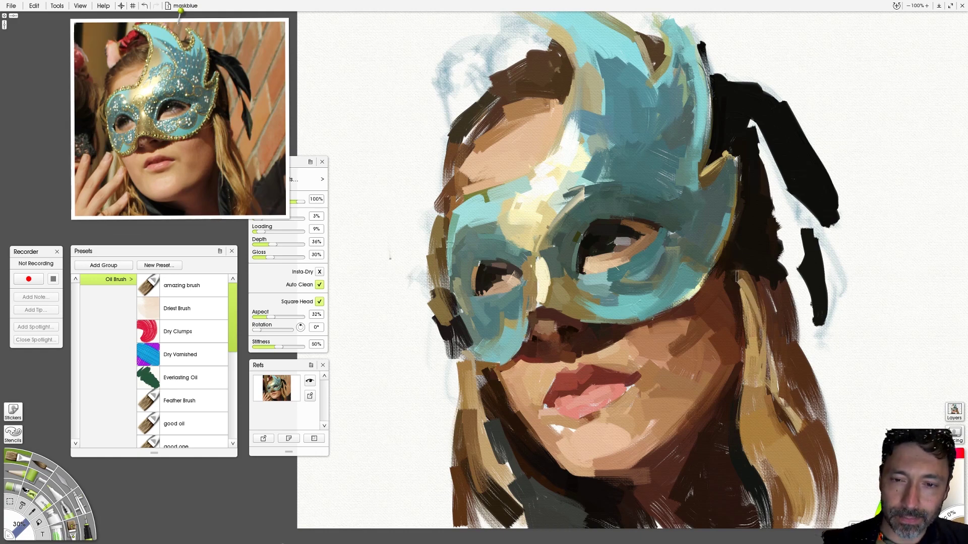
Paint golden-brown strands from below the mask down along the left lock of hair, using colours from the reference.
{"action": "mouse_move", "coordinate": [121, 179]}
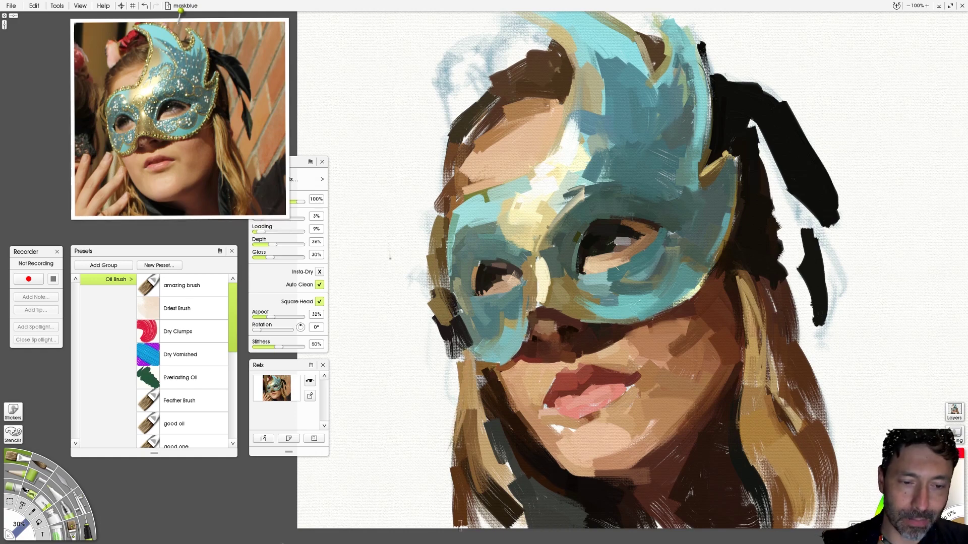
{"action": "mouse_move", "coordinate": [465, 428]}
{"action": "left_mouse_down"}
{"action": "mouse_move", "coordinate": [438, 531]}
{"action": "mouse_move", "coordinate": [459, 529]}
{"action": "mouse_move", "coordinate": [443, 510]}
{"action": "mouse_move", "coordinate": [445, 534]}
{"action": "left_mouse_up"}
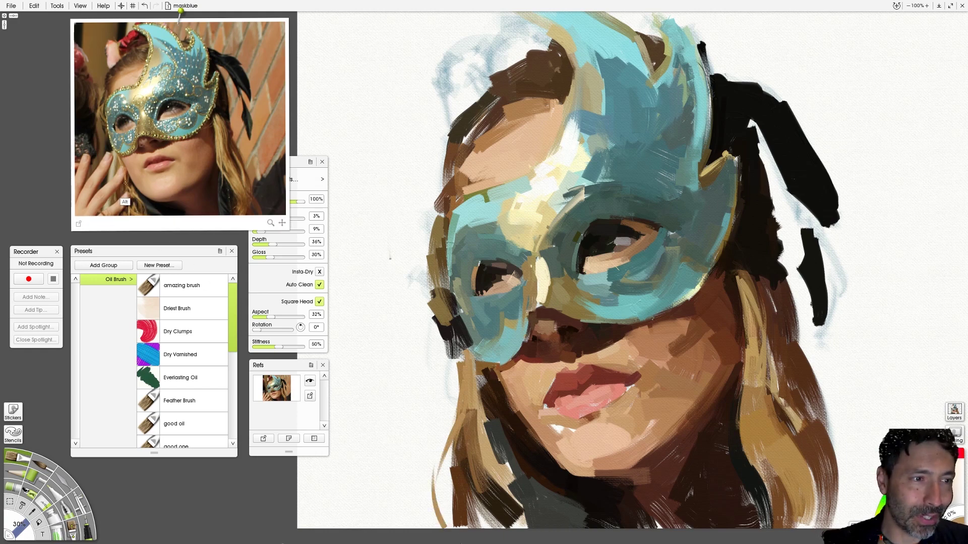
{"action": "left_click_drag", "start_coordinate": [458, 438], "coordinate": [446, 501]}
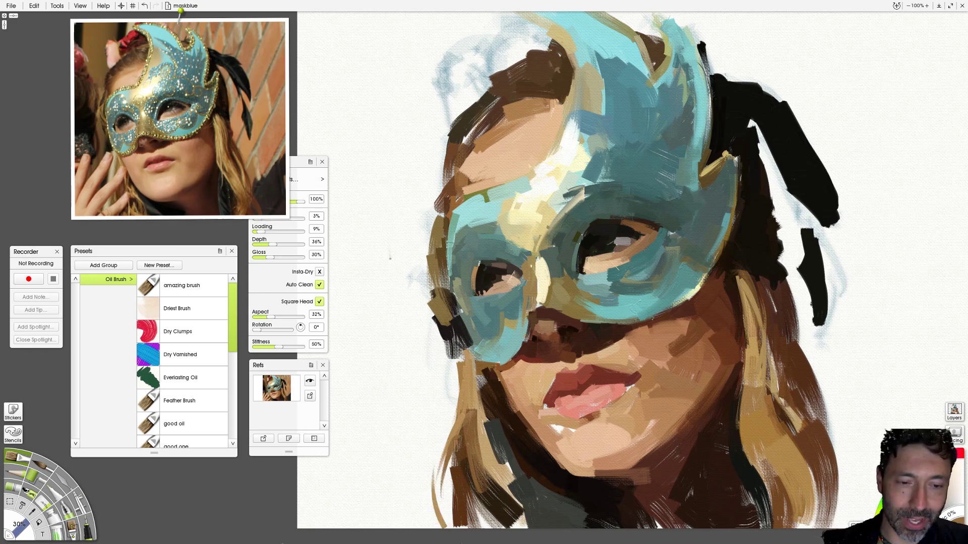
{"action": "left_click_drag", "start_coordinate": [483, 384], "coordinate": [480, 414]}
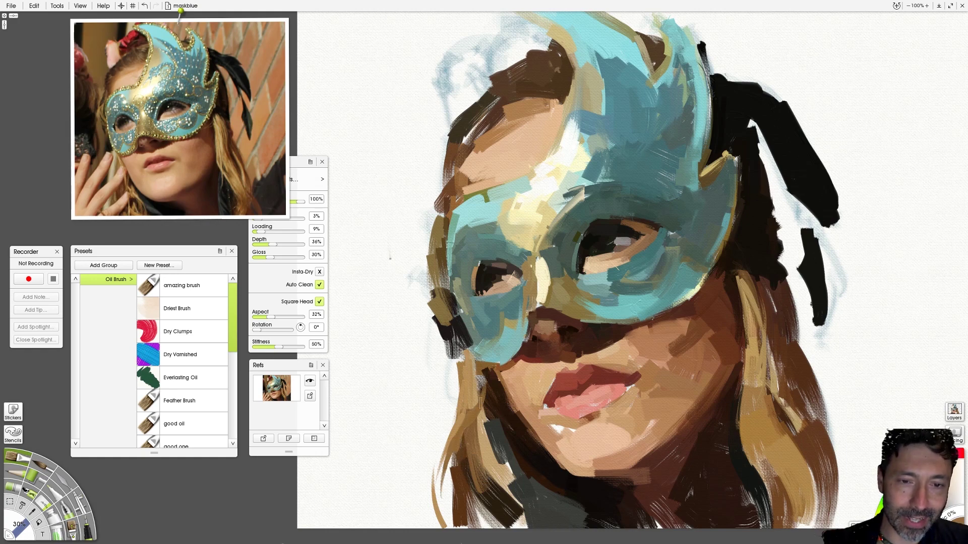
Enlarge the brush to 60% and fill out the lower left hair toward the neck with broad golden-brown strokes.
{"action": "key", "text": "bracketright"}
{"action": "key", "text": "bracketright"}
{"action": "key", "text": "bracketright"}
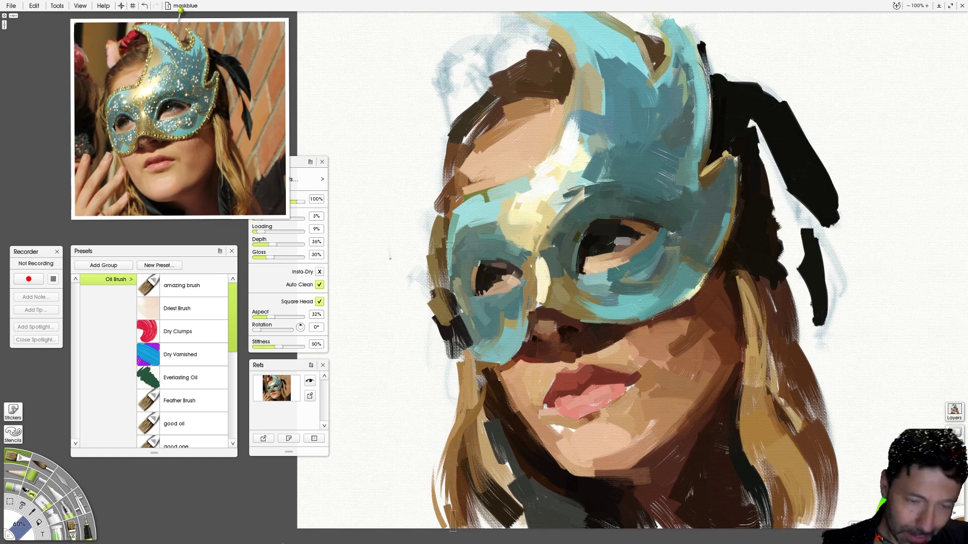
{"action": "left_click_drag", "start_coordinate": [450, 516], "coordinate": [476, 403]}
{"action": "key", "text": "ctrl+z"}
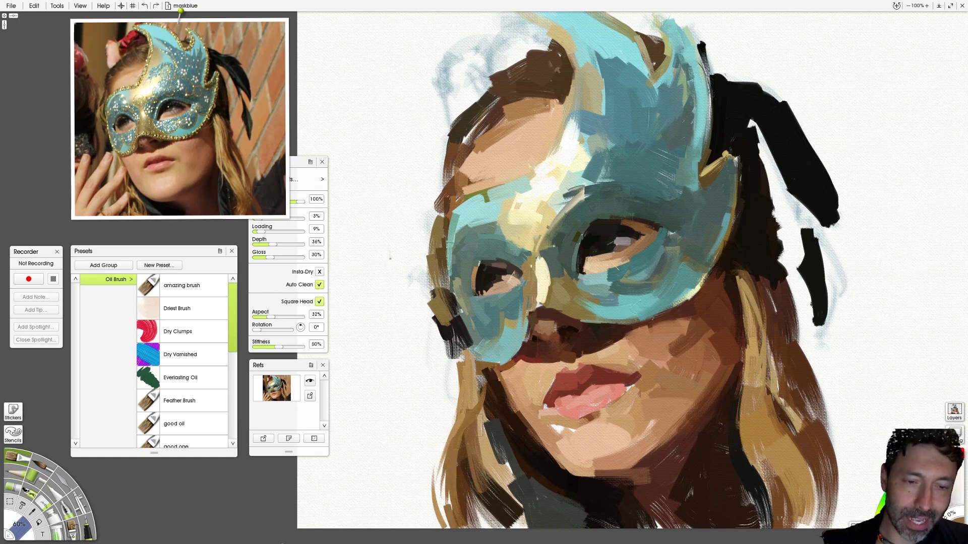
{"action": "mouse_move", "coordinate": [451, 526]}
{"action": "left_mouse_down"}
{"action": "mouse_move", "coordinate": [437, 482]}
{"action": "mouse_move", "coordinate": [466, 424]}
{"action": "left_mouse_up"}
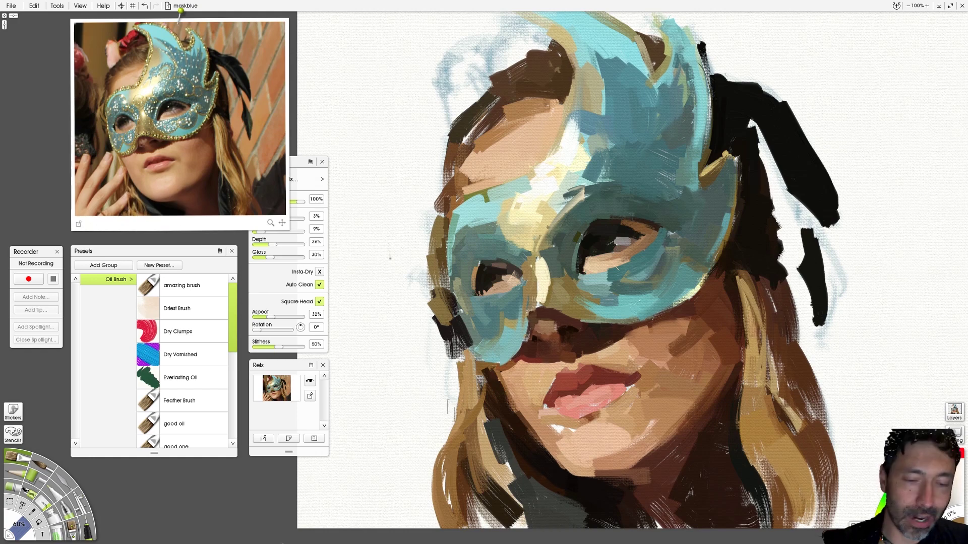
{"action": "key", "text": "ctrl+z"}
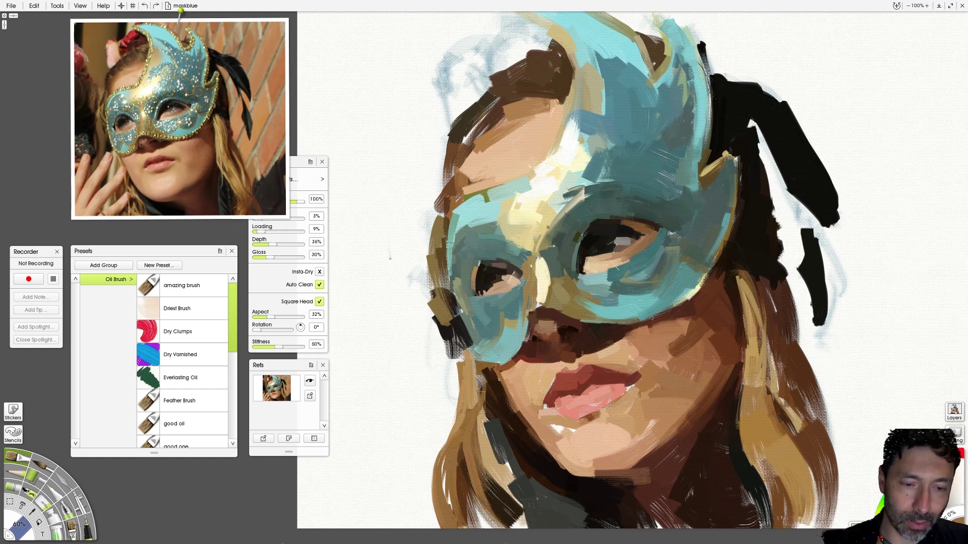
{"action": "key", "text": "ctrl+y"}
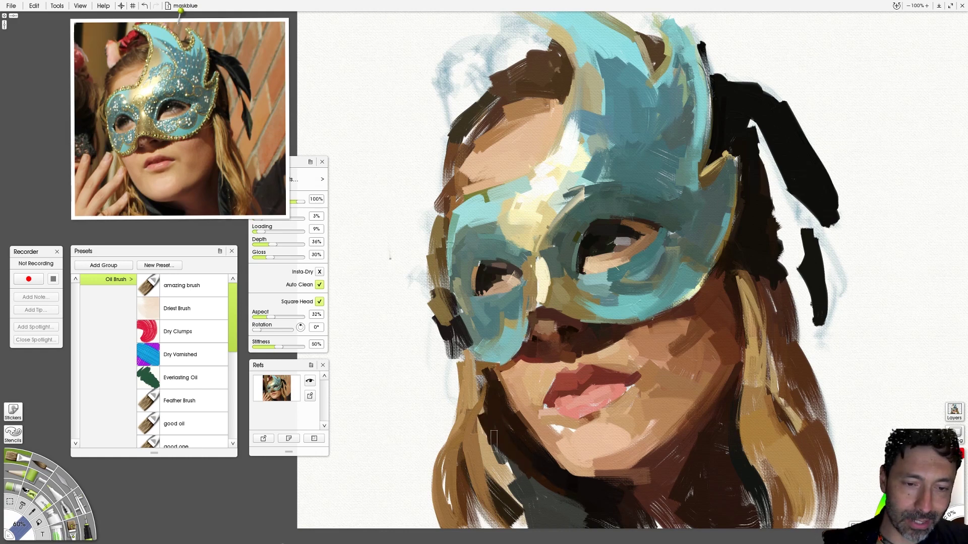
{"action": "left_click_drag", "start_coordinate": [494, 439], "coordinate": [555, 491]}
{"action": "mouse_move", "coordinate": [135, 212]}
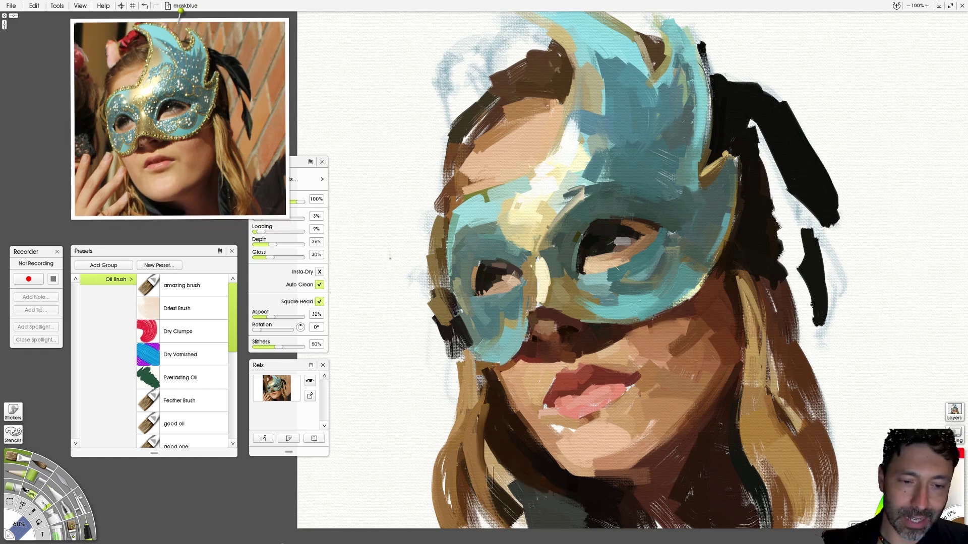
Set the brush stiffness to 77% and paint dark brown strokes from the reference along the hair edge left of the forehead.
{"action": "left_click", "coordinate": [275, 351]}
{"action": "left_click_drag", "start_coordinate": [276, 347], "coordinate": [288, 350]}
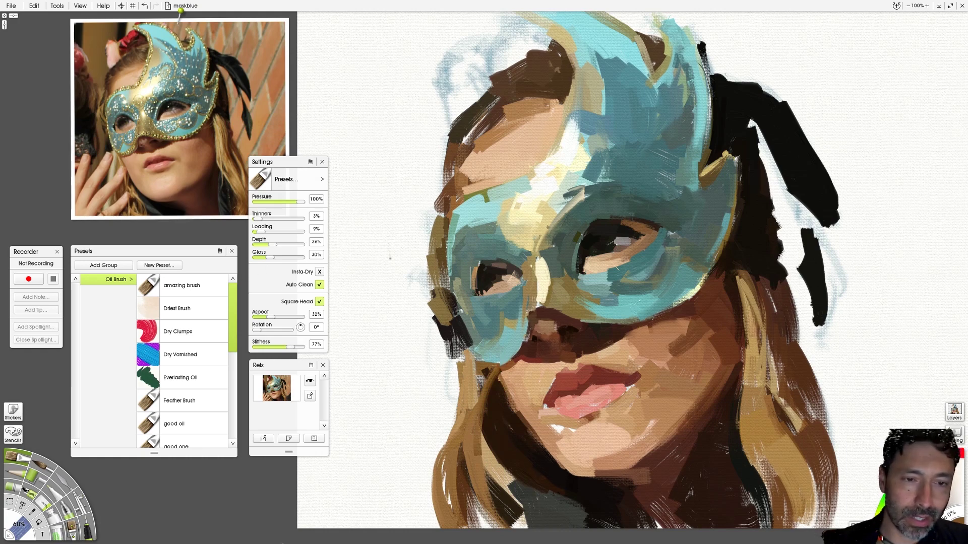
{"action": "left_click", "coordinate": [106, 104], "text": "alt"}
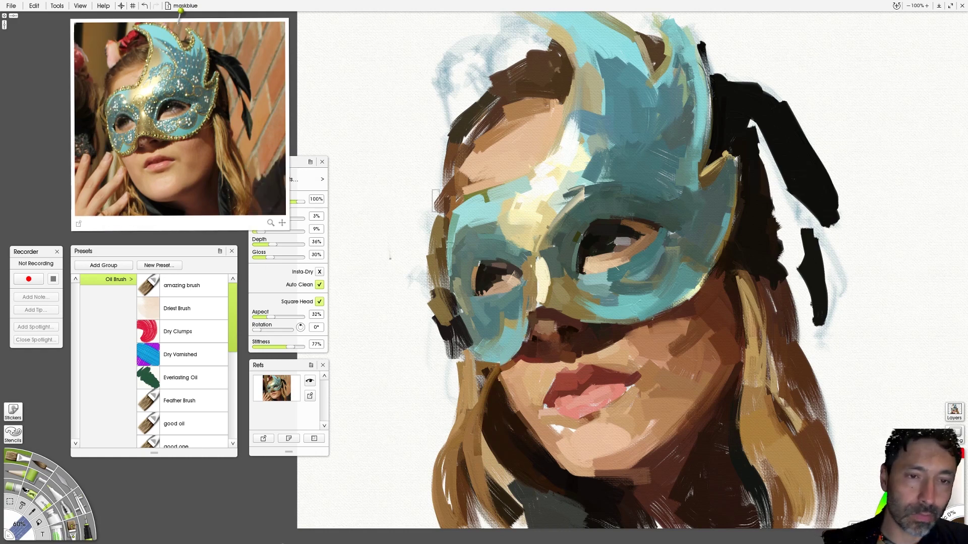
{"action": "mouse_move", "coordinate": [432, 202]}
{"action": "left_mouse_down"}
{"action": "mouse_move", "coordinate": [436, 182]}
{"action": "mouse_move", "coordinate": [441, 228]}
{"action": "left_mouse_up"}
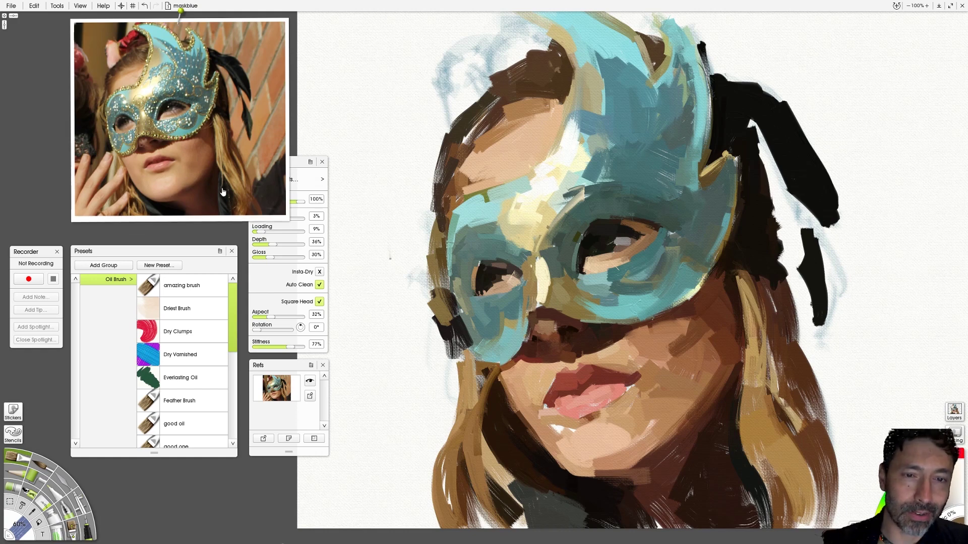
{"action": "key", "text": "ctrl+z"}
{"action": "key", "text": "ctrl+z"}
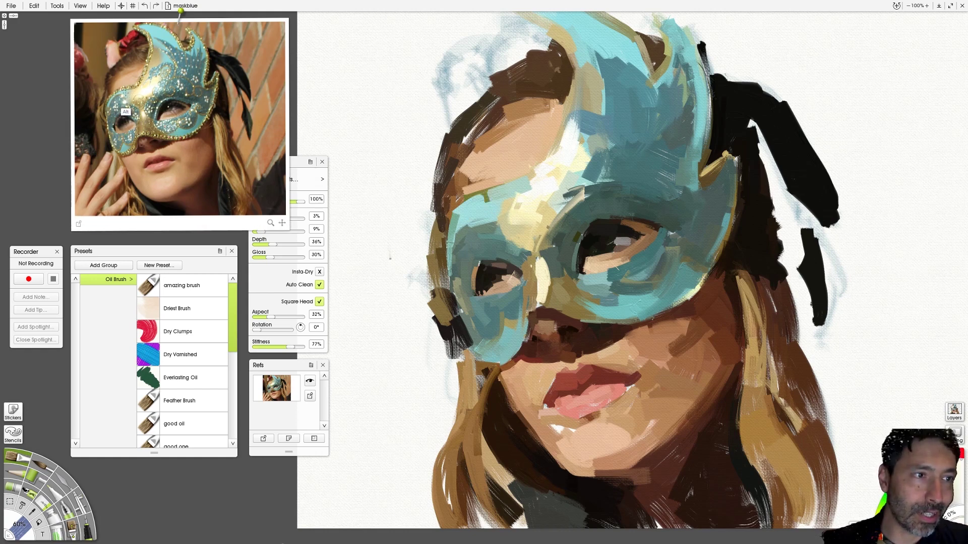
{"action": "key", "text": "ctrl+y"}
{"action": "key", "text": "ctrl+y"}
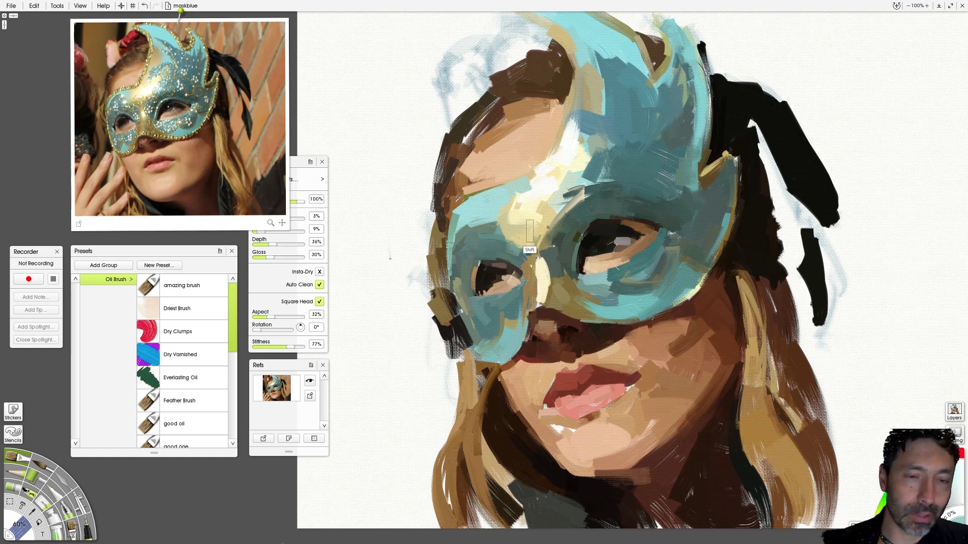
Reduce the brush to 47% and rework the mask around the left eye hole with teal and light blue strokes.
{"action": "key", "text": "bracketleft"}
{"action": "key", "text": "bracketleft"}
{"action": "key", "text": "bracketleft"}
{"action": "key", "text": "ctrl+z"}
{"action": "key", "text": "ctrl+y"}
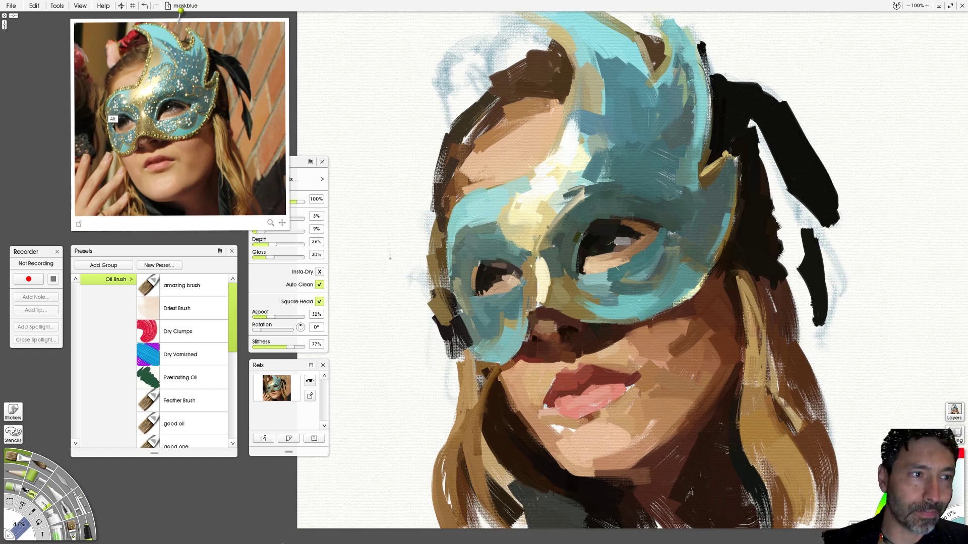
{"action": "left_click_drag", "start_coordinate": [460, 238], "coordinate": [496, 223]}
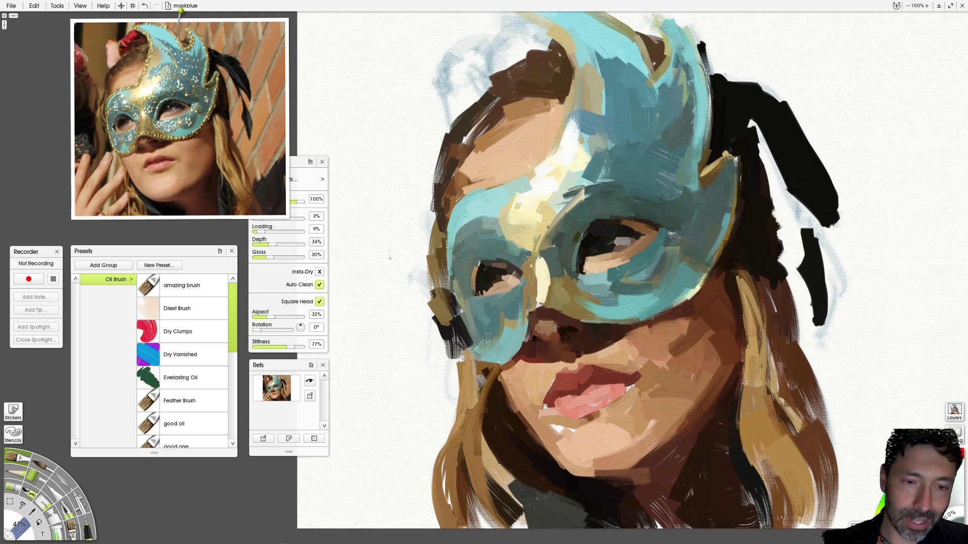
{"action": "left_click_drag", "start_coordinate": [476, 338], "coordinate": [485, 344]}
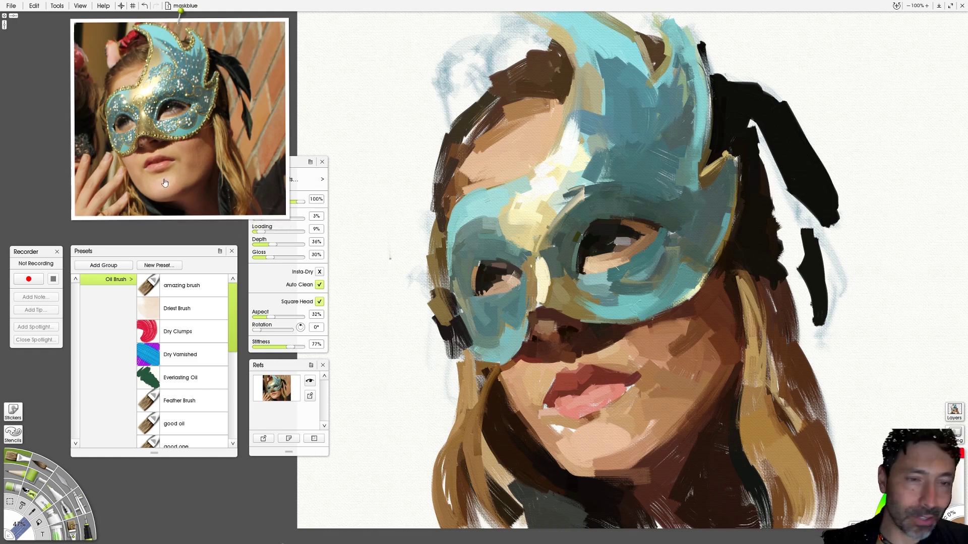
Enlarge the mask within the reference photo and refine the left eye opening with finer brushes of 29% and 19%.
{"action": "key", "text": "bracketleft"}
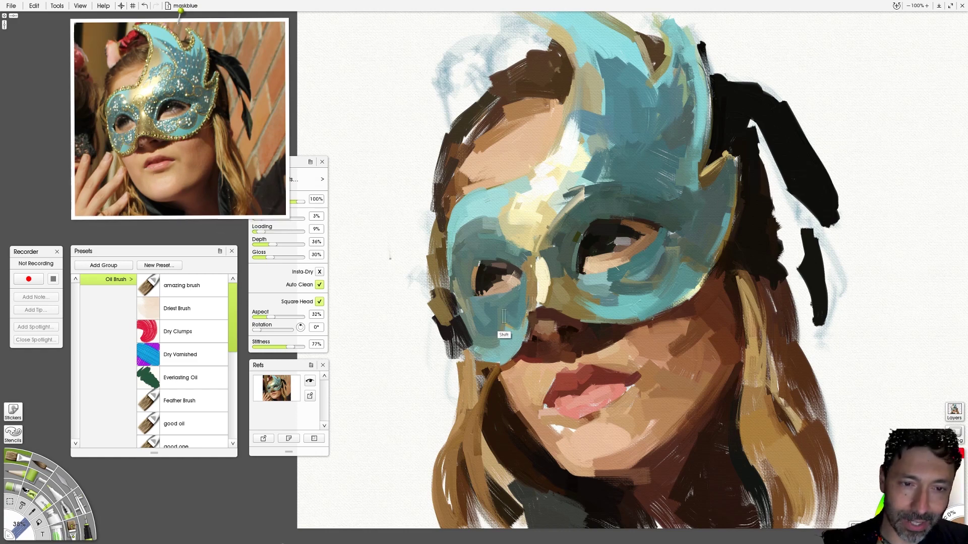
{"action": "key", "text": "bracketleft"}
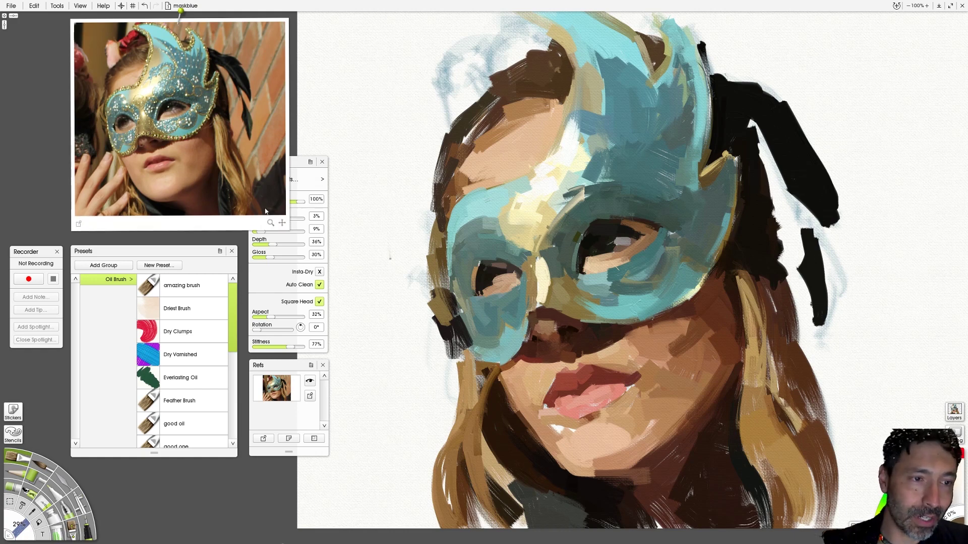
{"action": "left_click_drag", "start_coordinate": [271, 223], "coordinate": [302, 230]}
{"action": "left_click_drag", "start_coordinate": [126, 134], "coordinate": [157, 151]}
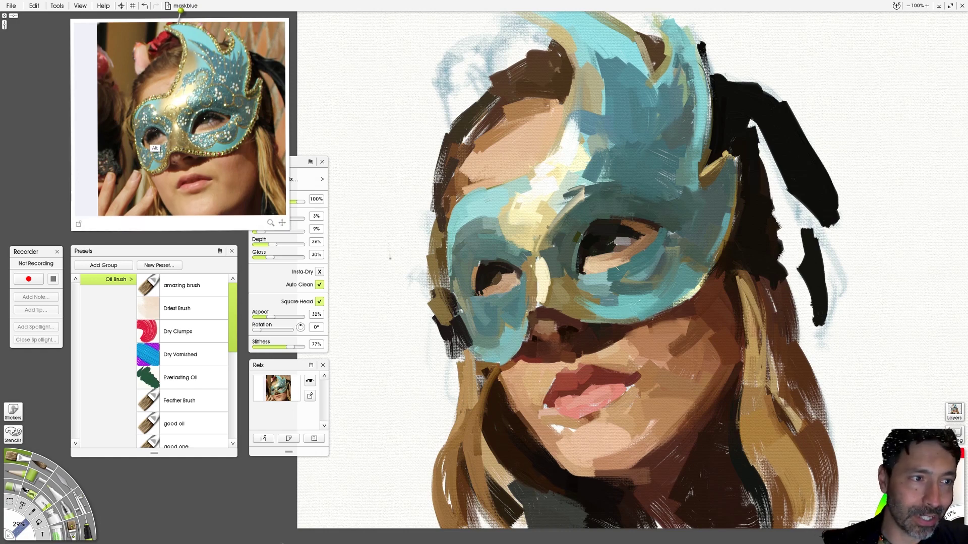
{"action": "mouse_move", "coordinate": [514, 267]}
{"action": "left_mouse_down"}
{"action": "mouse_move", "coordinate": [484, 261]}
{"action": "mouse_move", "coordinate": [511, 262]}
{"action": "left_mouse_up"}
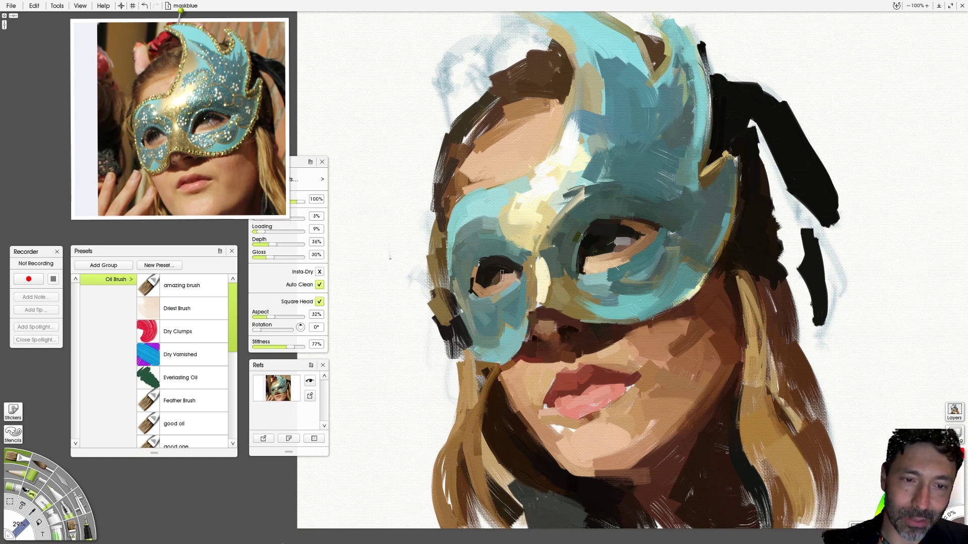
{"action": "key", "text": "alt"}
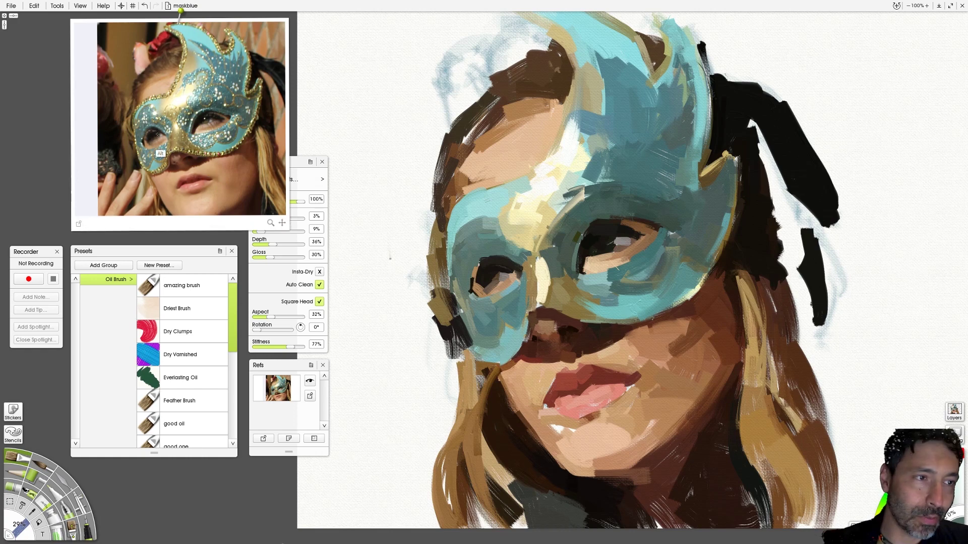
{"action": "key", "text": "bracketleft"}
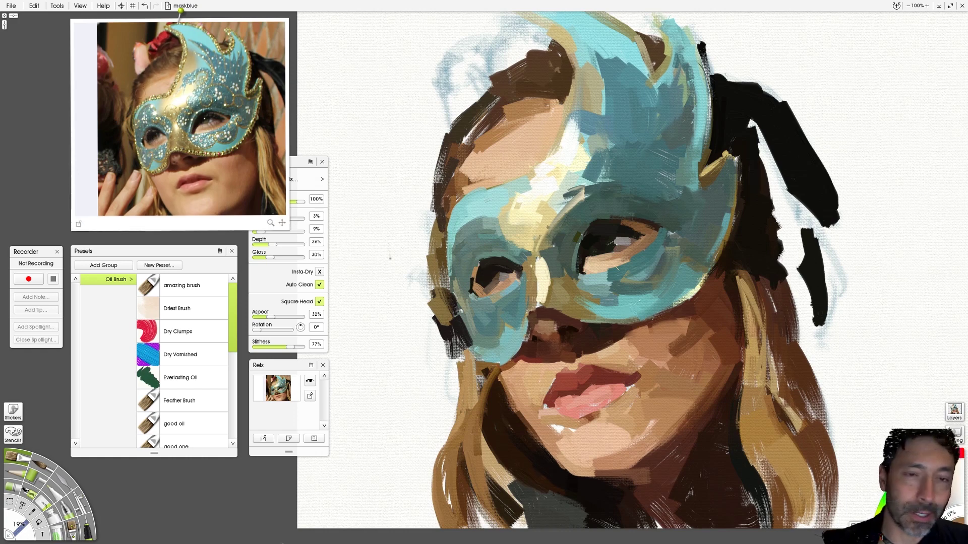
Paint brown strokes along the forehead hairline and over the crown of the hair, bringing the brush size to 65%.
{"action": "left_click_drag", "start_coordinate": [465, 181], "coordinate": [512, 151]}
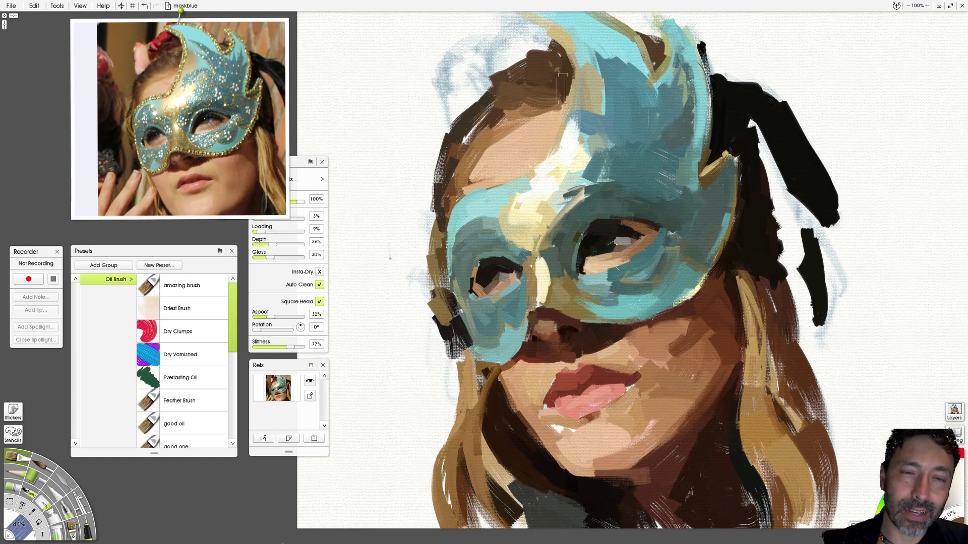
{"action": "key", "text": "["}
{"action": "key", "text": "["}
{"action": "key", "text": "["}
{"action": "key", "text": "["}
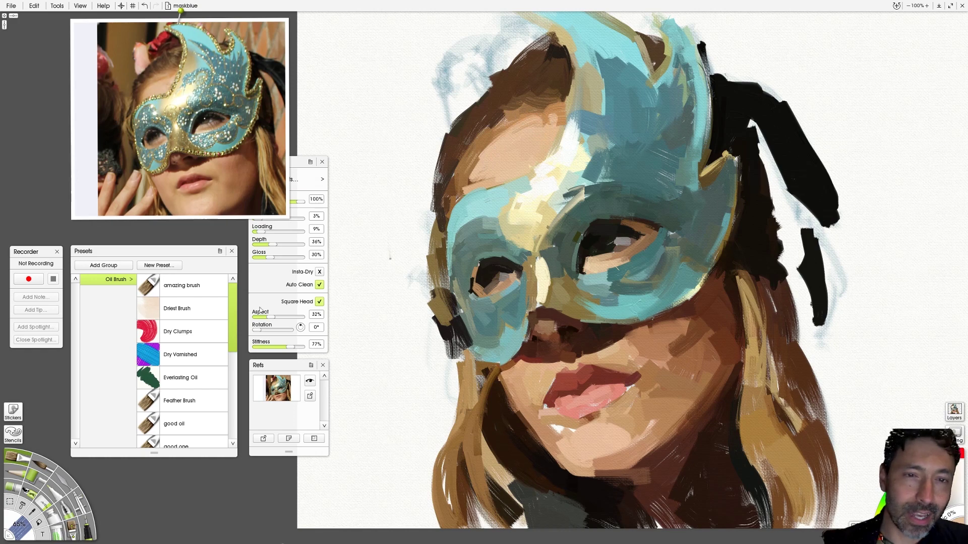
Set the brush stiffness to 100% and paint reference-sampled cream, gold and teal strokes over the mask's nose bridge and around the right eye hole.
{"action": "left_click_drag", "start_coordinate": [286, 345], "coordinate": [305, 347]}
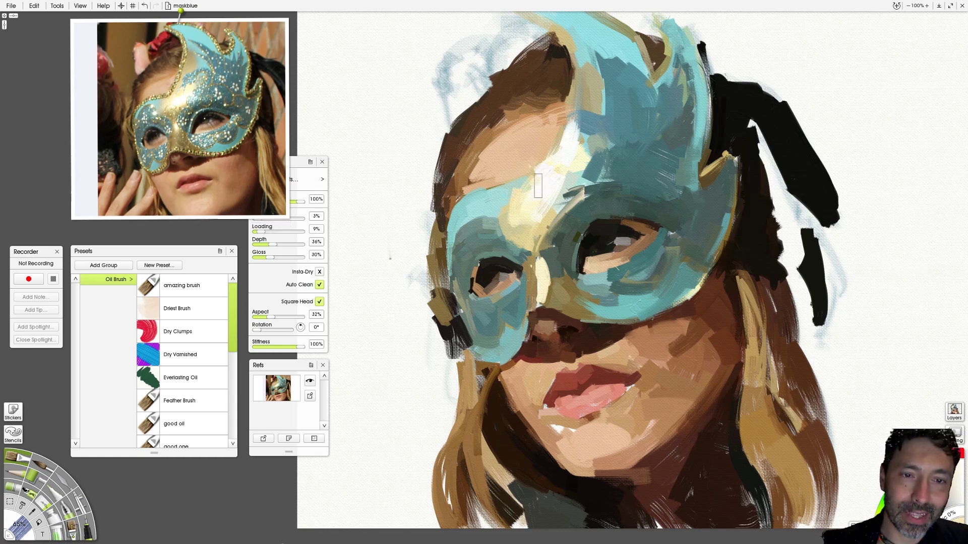
{"action": "key", "text": "alt"}
{"action": "left_click", "coordinate": [167, 114], "text": "alt"}
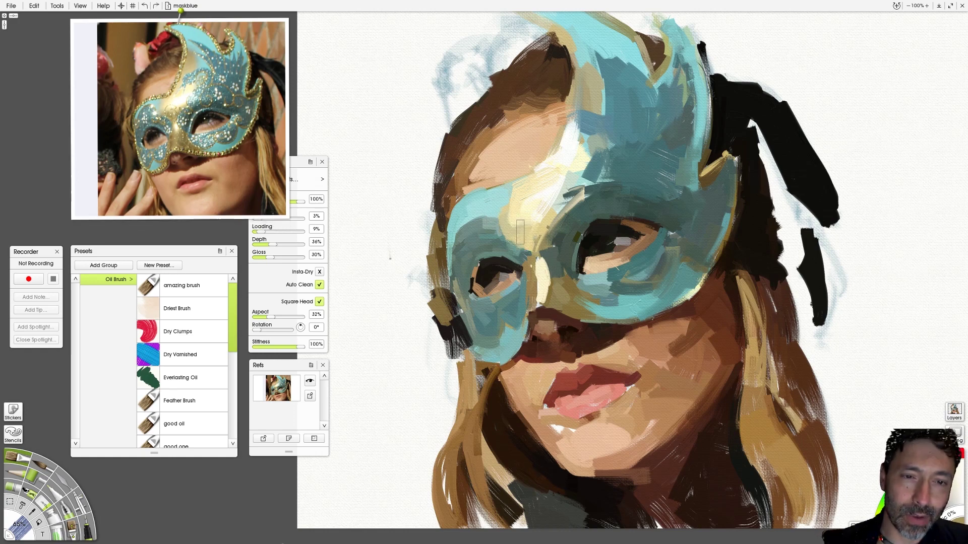
{"action": "key", "text": "alt"}
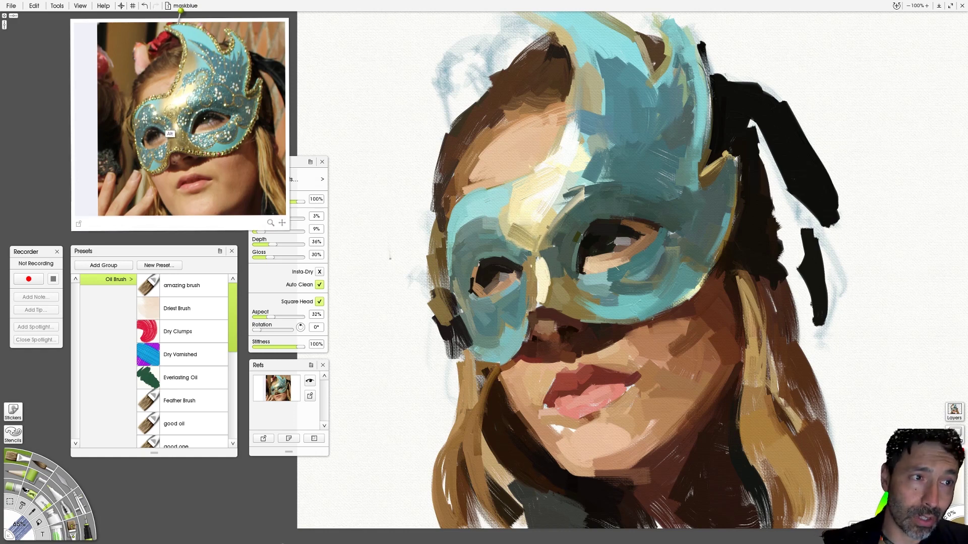
{"action": "left_click", "coordinate": [170, 133], "text": "alt"}
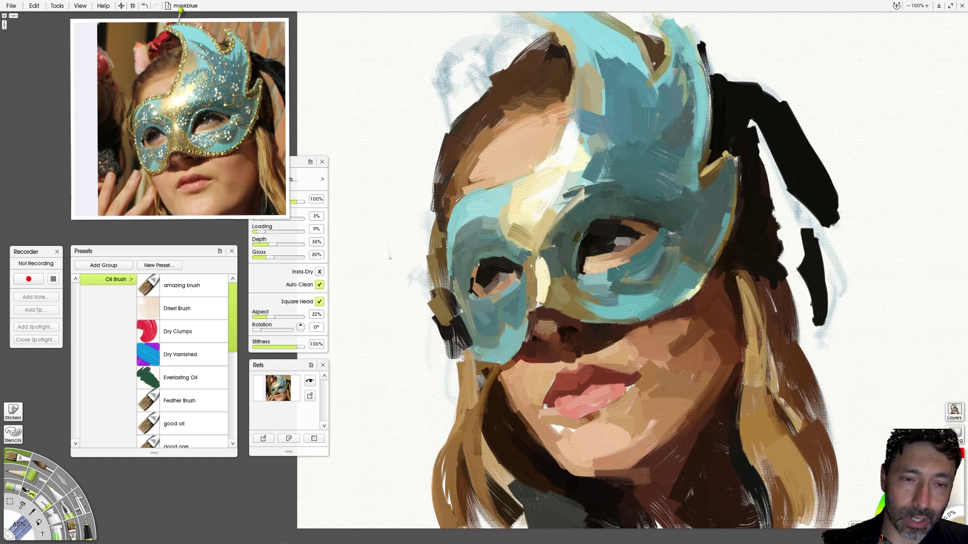
{"action": "key", "text": "alt"}
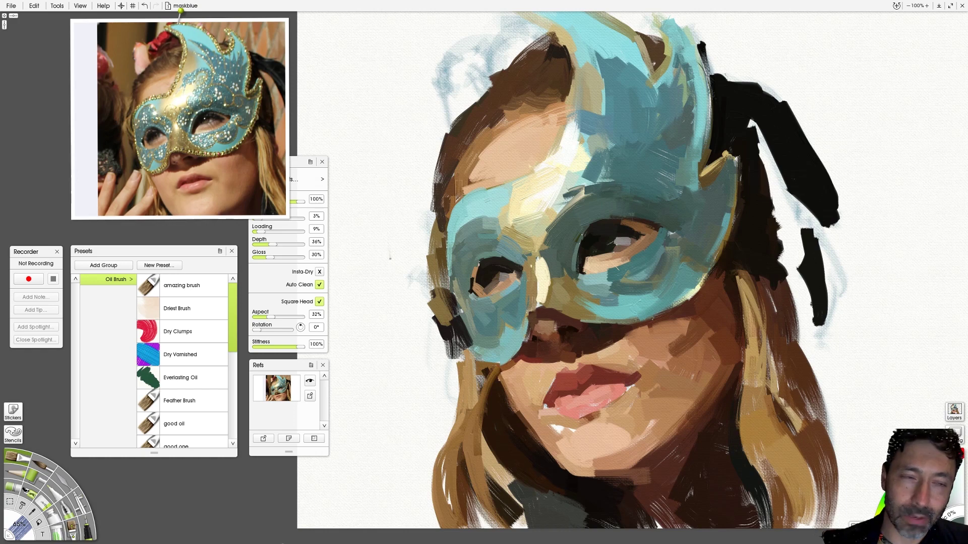
{"action": "left_click", "coordinate": [210, 127], "text": "alt"}
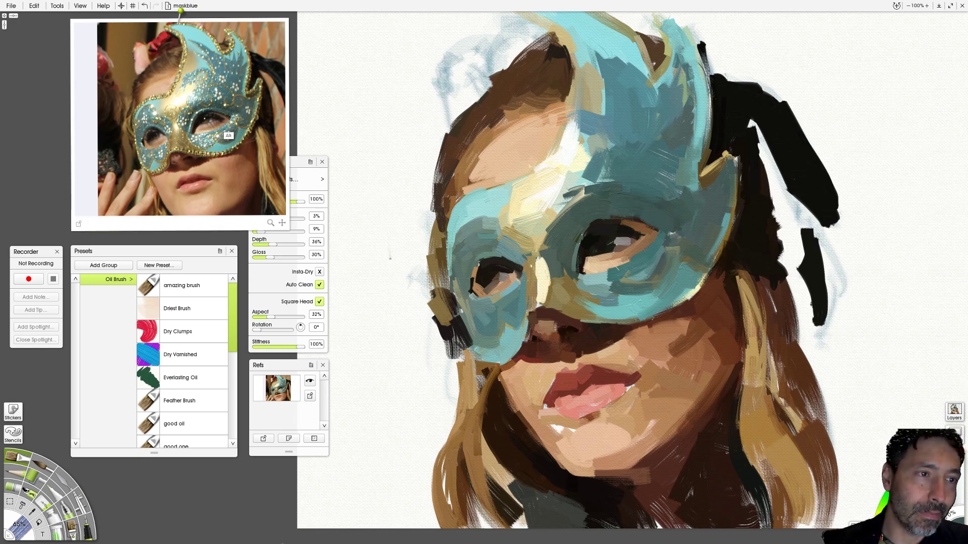
Reduce the brush to 23% and paint fine strokes at the corner of the right eye hole and along the mask's lower right edge.
{"action": "key", "text": "bracketleft"}
{"action": "key", "text": "bracketleft"}
{"action": "key", "text": "bracketleft"}
{"action": "key", "text": "bracketleft"}
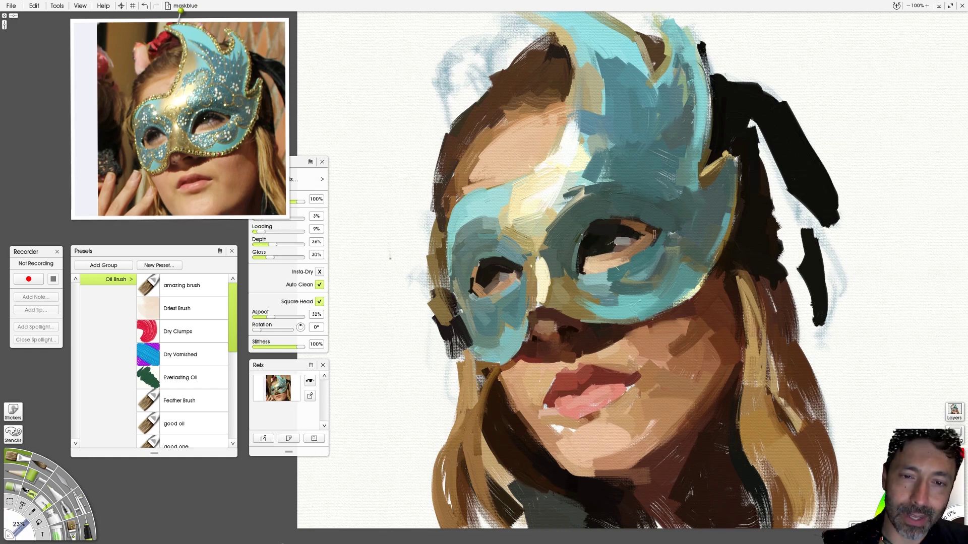
Switch to the palette knife at 34% and blend the strokes on the mask's nose bridge, around the right eye and on the lips.
{"action": "left_click", "coordinate": [64, 485]}
{"action": "key", "text": "ctrl+z"}
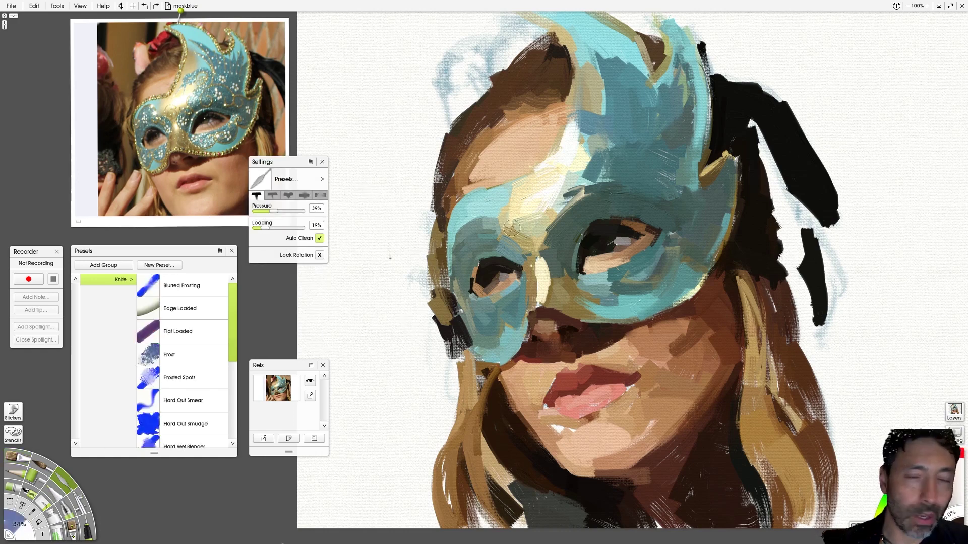
{"action": "left_click", "coordinate": [208, 120], "text": "alt"}
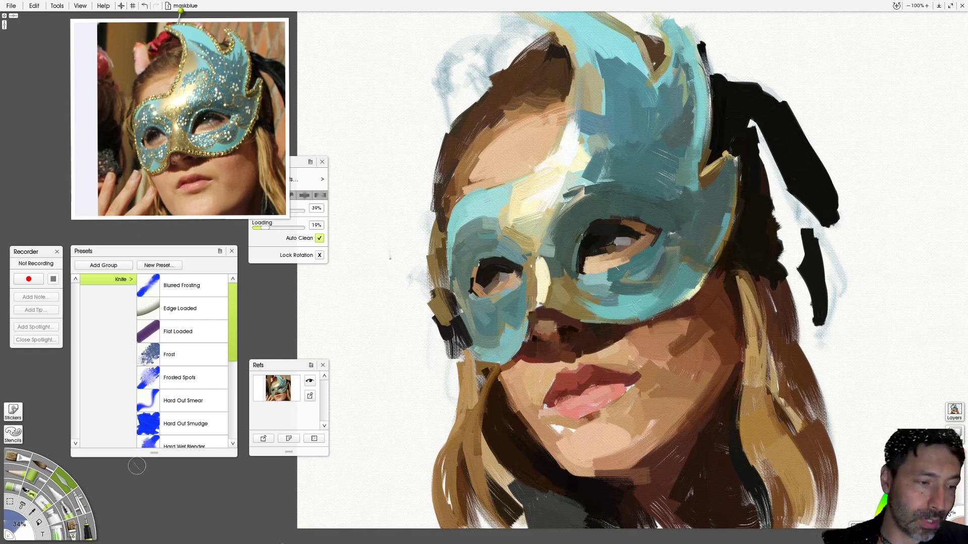
Switch to the custom brush and load the Square Canvas 2 preset from the Artistic group.
{"action": "left_click", "coordinate": [75, 530]}
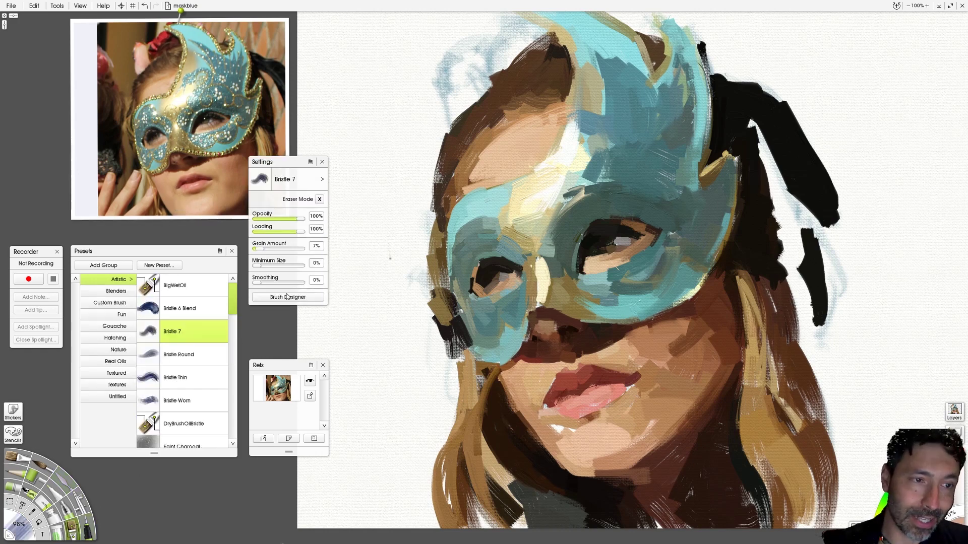
{"action": "left_click", "coordinate": [294, 181]}
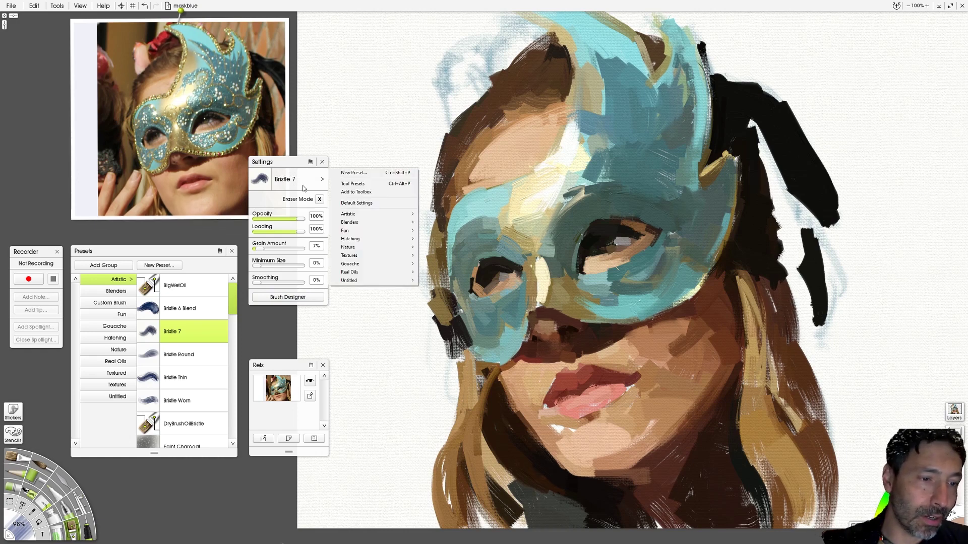
{"action": "left_click", "coordinate": [234, 300]}
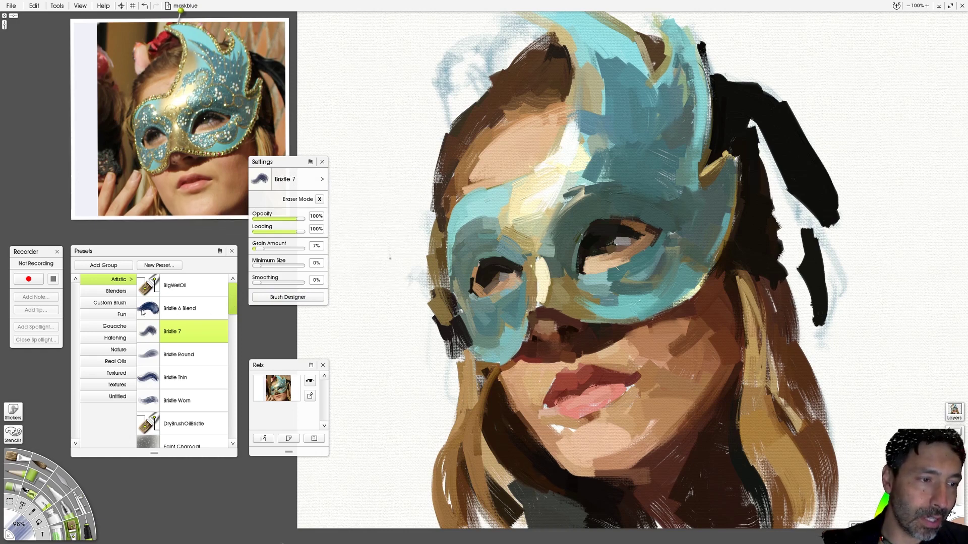
{"action": "scroll", "coordinate": [229, 307], "scroll_direction": "down", "scroll_amount": 4}
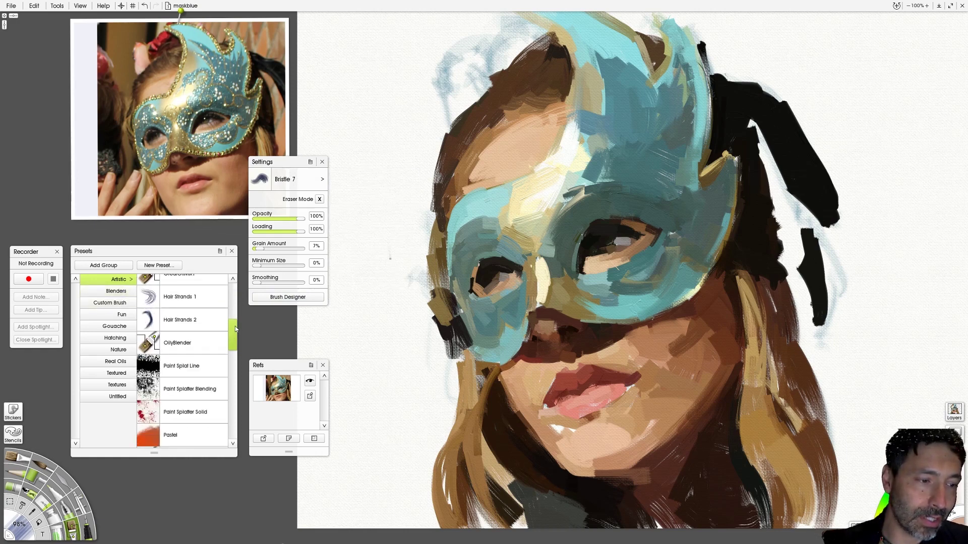
{"action": "left_click_drag", "start_coordinate": [232, 330], "coordinate": [227, 392]}
{"action": "left_click", "coordinate": [188, 328]}
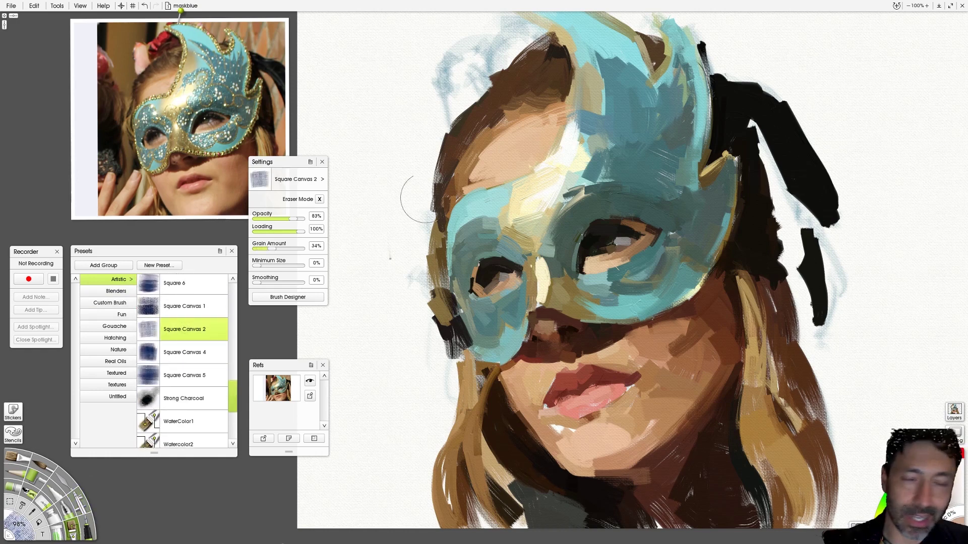
Reduce the brush to 52%, try a dark teal swatch on the blank canvas beside the face, and undo it.
{"action": "key", "text": "bracketleft"}
{"action": "key", "text": "bracketleft"}
{"action": "key", "text": "bracketleft"}
{"action": "key", "text": "bracketleft"}
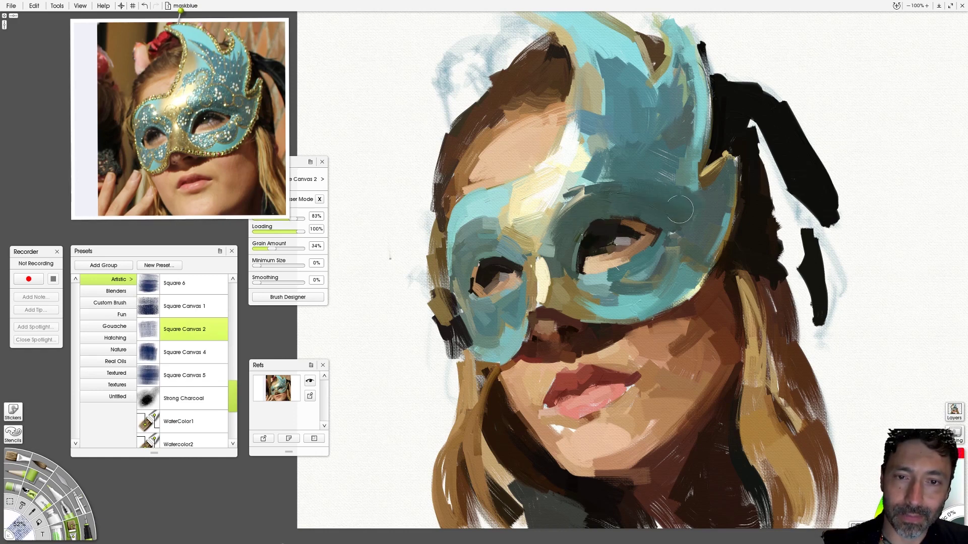
{"action": "mouse_move", "coordinate": [353, 132]}
{"action": "left_mouse_down"}
{"action": "mouse_move", "coordinate": [360, 280]}
{"action": "mouse_move", "coordinate": [401, 238]}
{"action": "left_mouse_up"}
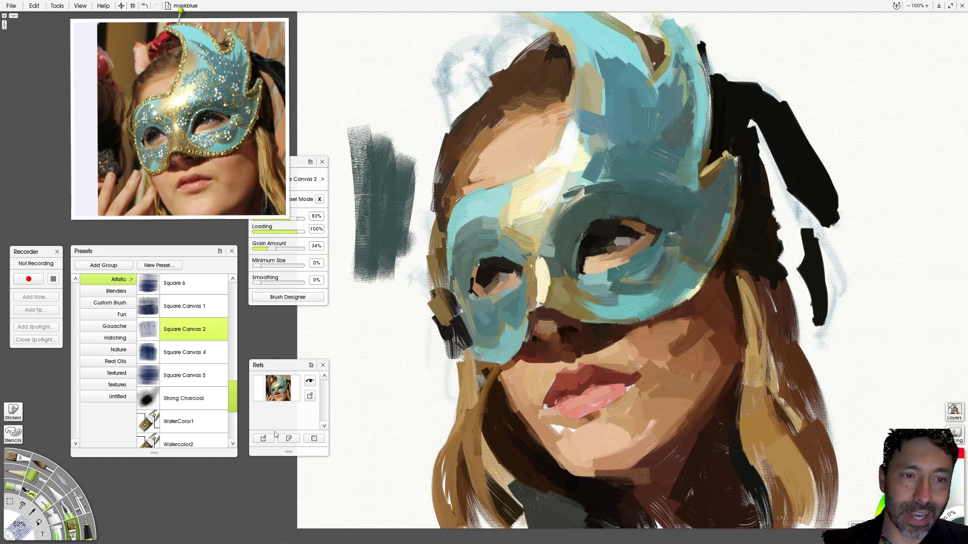
{"action": "key", "text": "ctrl+z"}
Paint dark brown shading on the cheek and nose beneath the mask with reference-sampled colours, bringing the brush size to 39%.
{"action": "key", "text": "shift"}
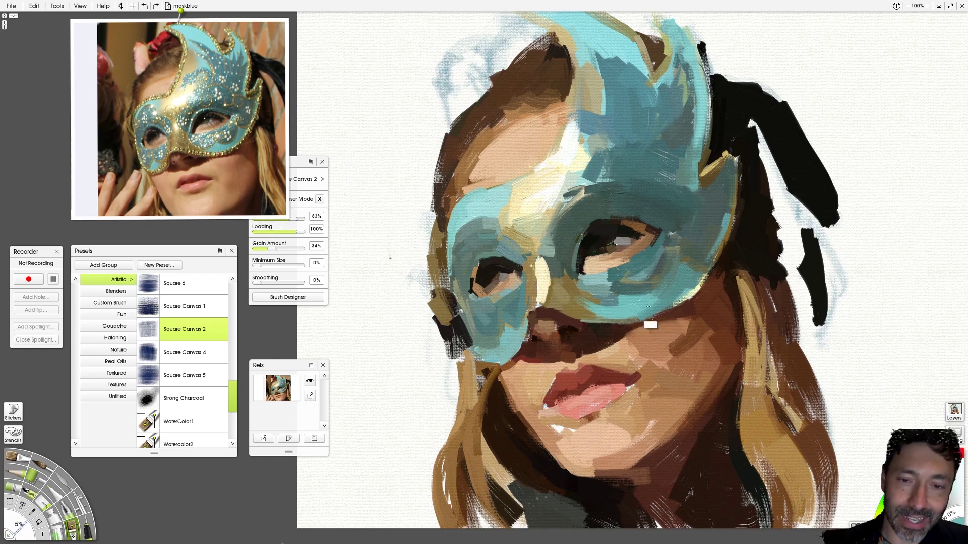
{"action": "mouse_move", "coordinate": [644, 306]}
{"action": "left_mouse_down"}
{"action": "mouse_move", "coordinate": [666, 322]}
{"action": "mouse_move", "coordinate": [684, 276]}
{"action": "left_mouse_up"}
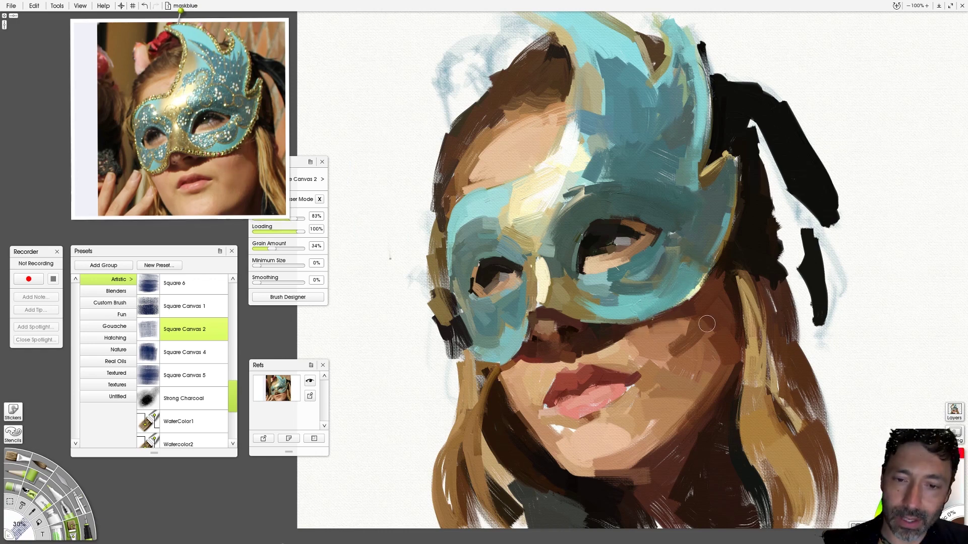
{"action": "mouse_move", "coordinate": [256, 161]}
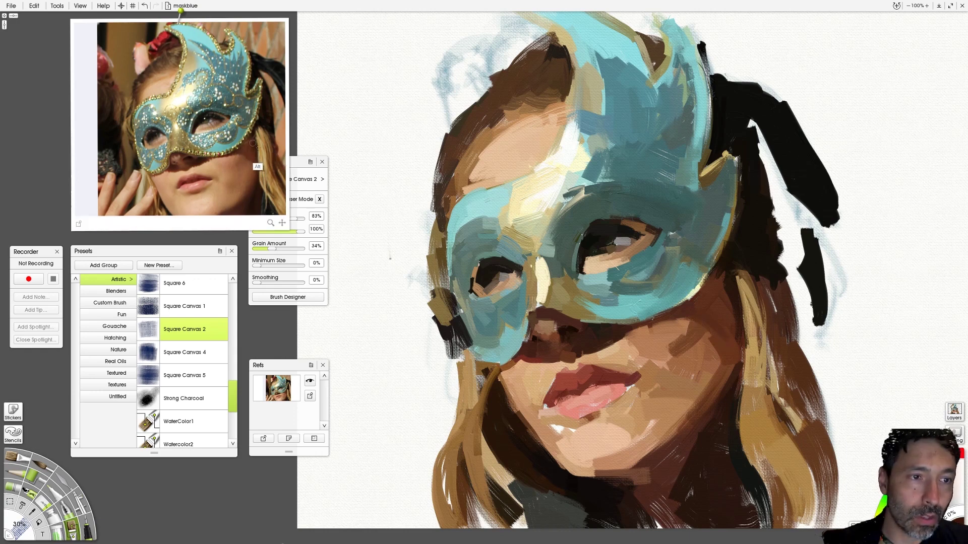
{"action": "key", "text": "bracketright"}
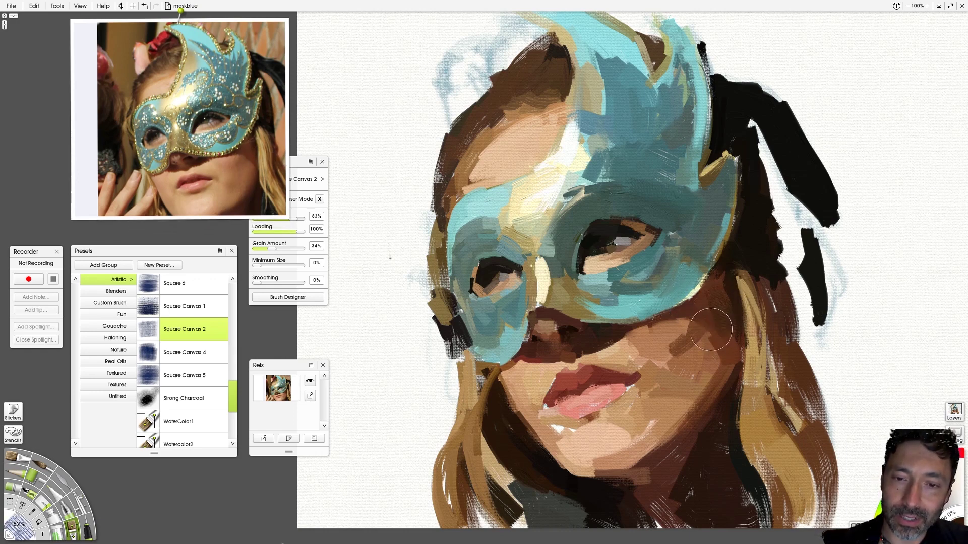
{"action": "key", "text": "bracketleft"}
{"action": "key", "text": "bracketleft"}
{"action": "key", "text": "bracketleft"}
{"action": "key", "text": "bracketleft"}
{"action": "key", "text": "bracketleft"}
{"action": "key", "text": "bracketleft"}
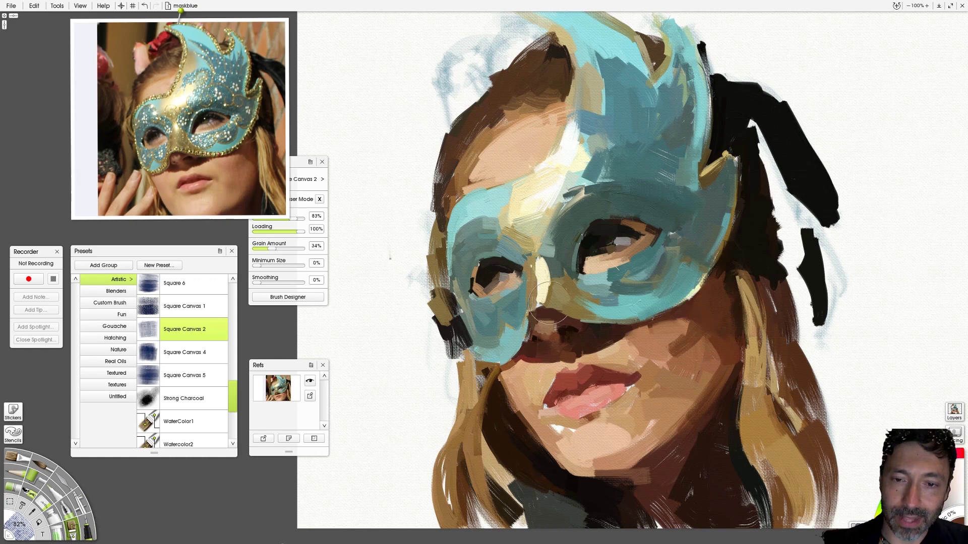
{"action": "mouse_move", "coordinate": [212, 171]}
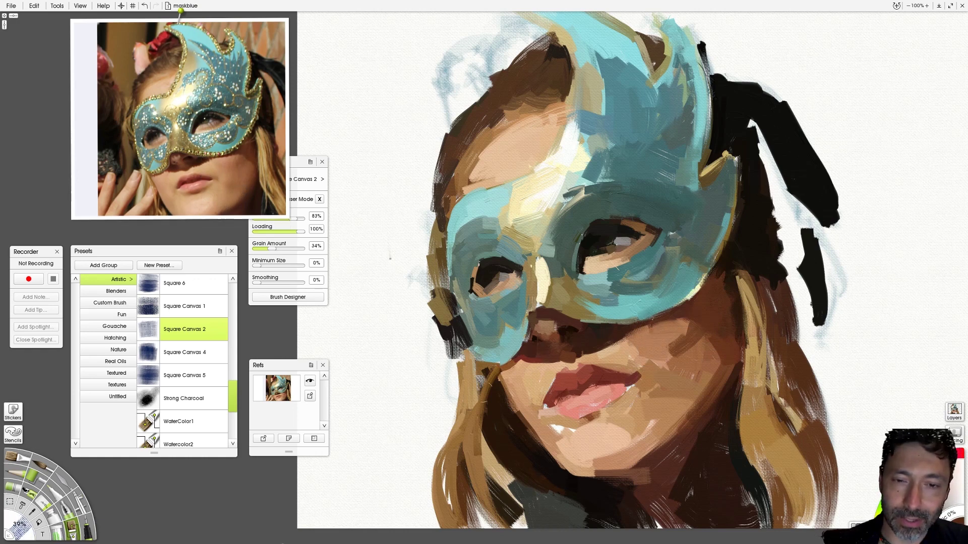
Set the custom brush's dab spacing to 11%, test it with a dark brown swatch beside the portrait, and undo the swatch.
{"action": "left_click_drag", "start_coordinate": [298, 163], "coordinate": [342, 163]}
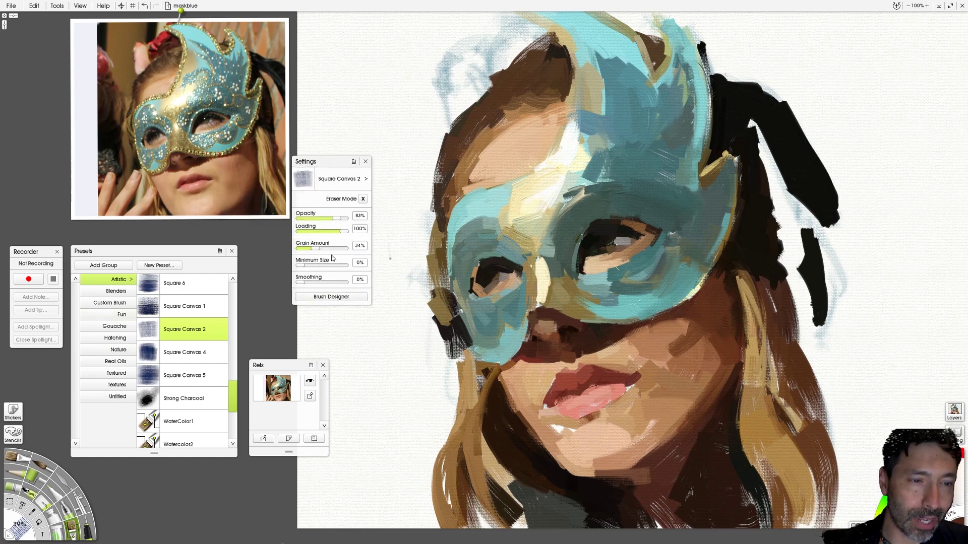
{"action": "left_click", "coordinate": [331, 297]}
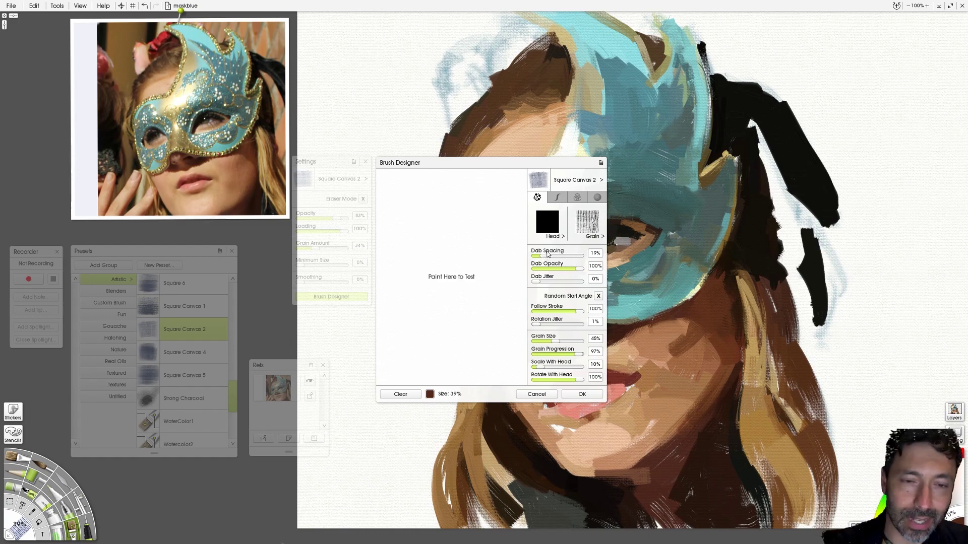
{"action": "left_click_drag", "start_coordinate": [544, 258], "coordinate": [543, 257]}
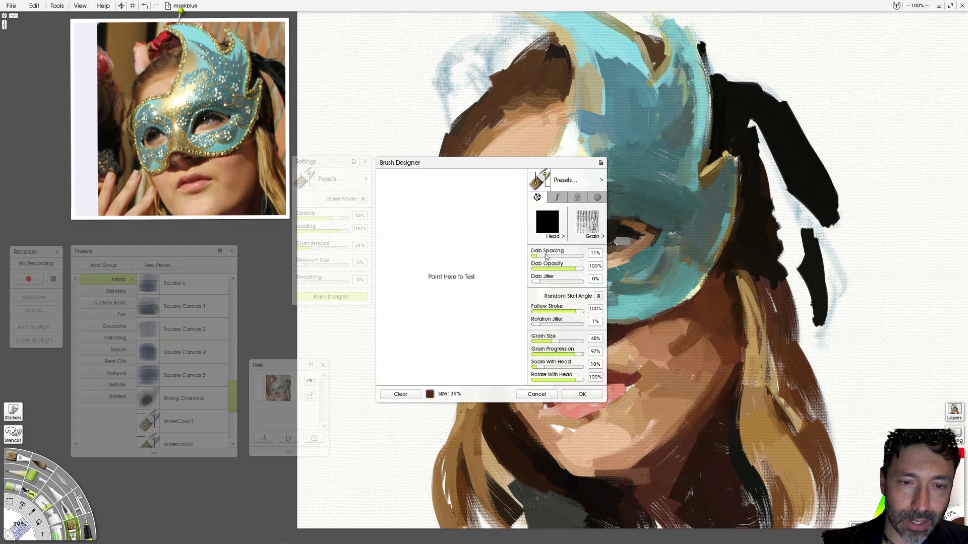
{"action": "left_click", "coordinate": [582, 394]}
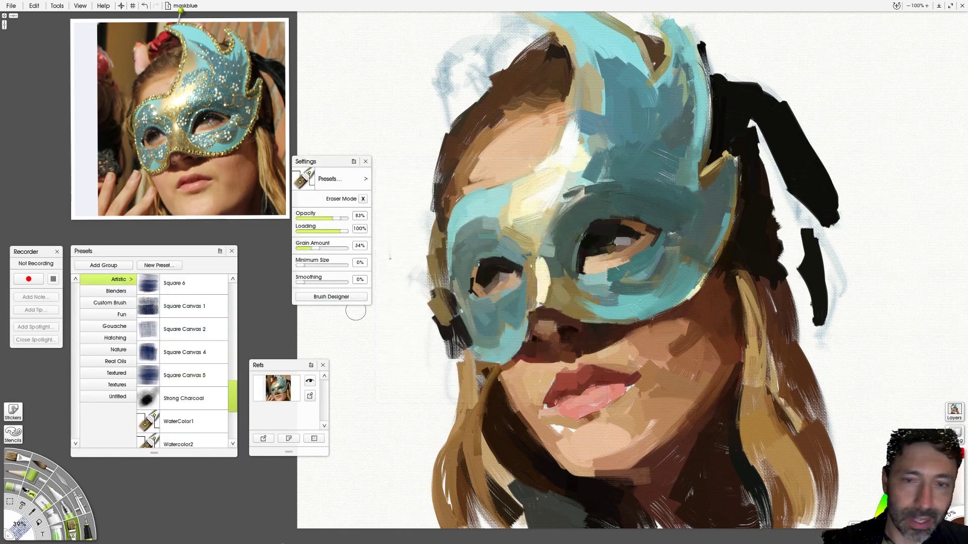
{"action": "mouse_move", "coordinate": [395, 348]}
{"action": "left_mouse_down"}
{"action": "mouse_move", "coordinate": [399, 444]}
{"action": "mouse_move", "coordinate": [433, 438]}
{"action": "left_mouse_up"}
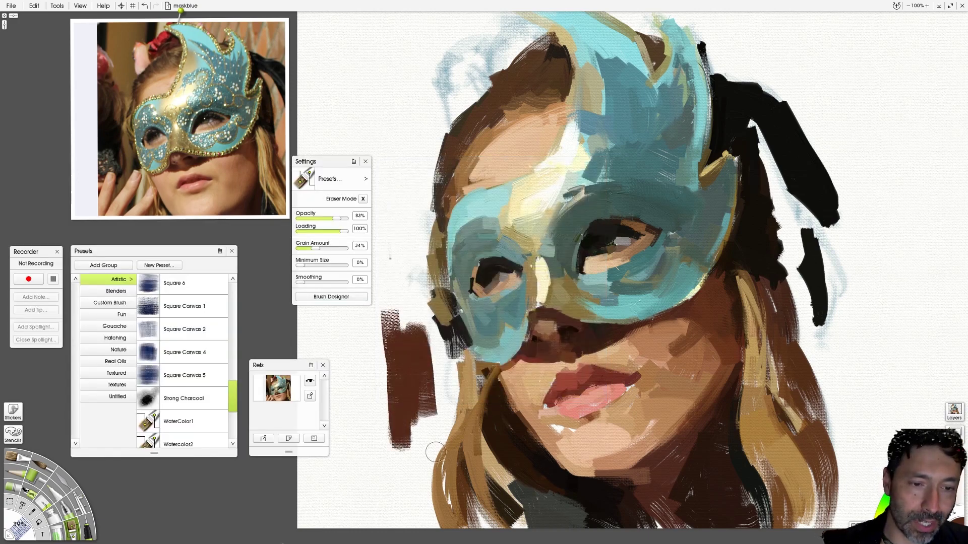
{"action": "key", "text": "ctrl+z"}
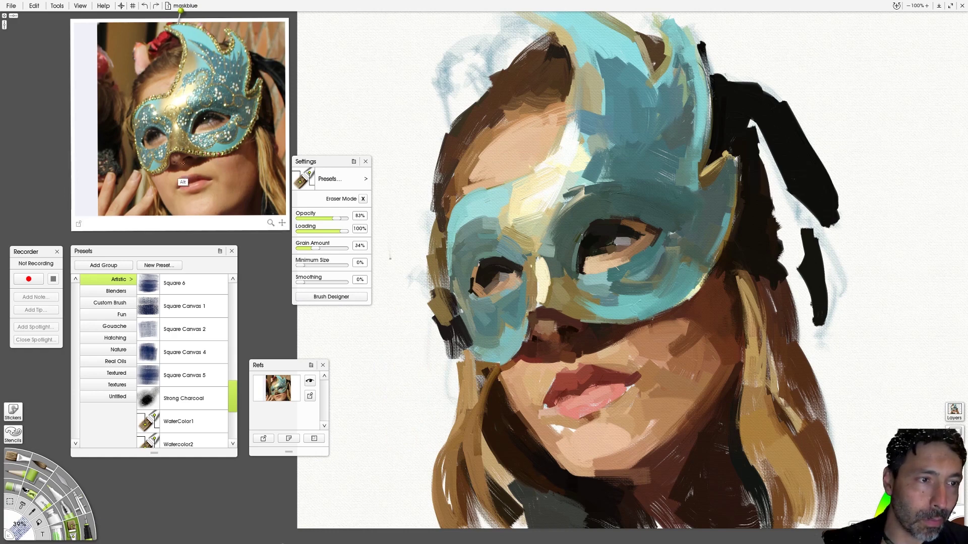
Paint smoother skin tones over the cheeks and chin, and refine the right eye with an 18% brush.
{"action": "left_click", "coordinate": [329, 326], "text": "alt"}
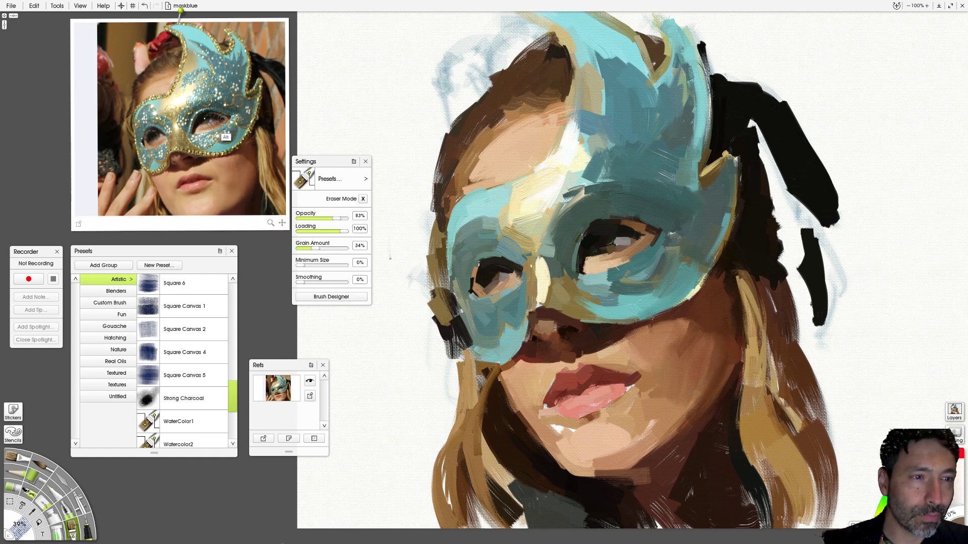
{"action": "key", "text": "bracketleft"}
{"action": "key", "text": "bracketleft"}
{"action": "key", "text": "bracketleft"}
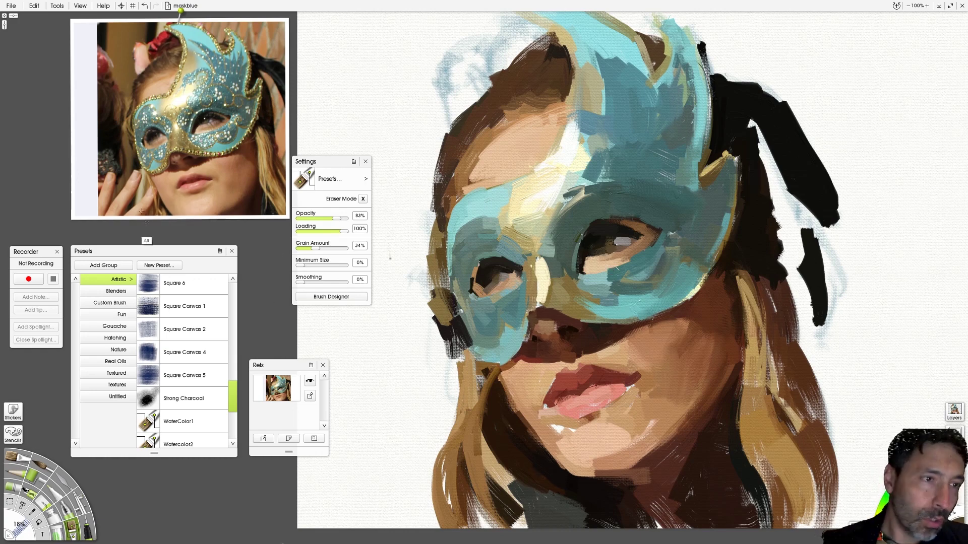
Enlarge the brush to 33% and paint sampled teal and light blue strokes on the mask around and below the right eye hole.
{"action": "key", "text": "bracketright"}
{"action": "key", "text": "bracketright"}
{"action": "key", "text": "bracketright"}
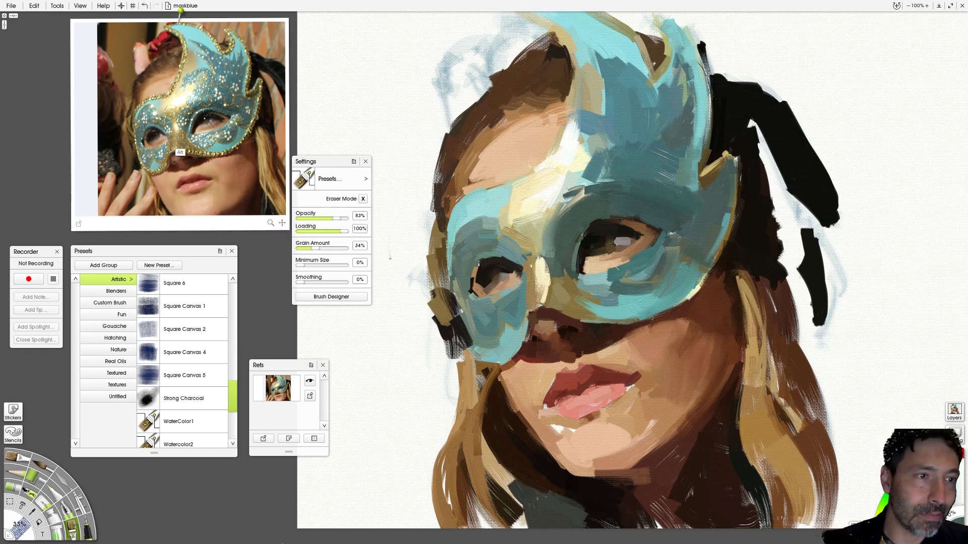
{"action": "key", "text": "alt"}
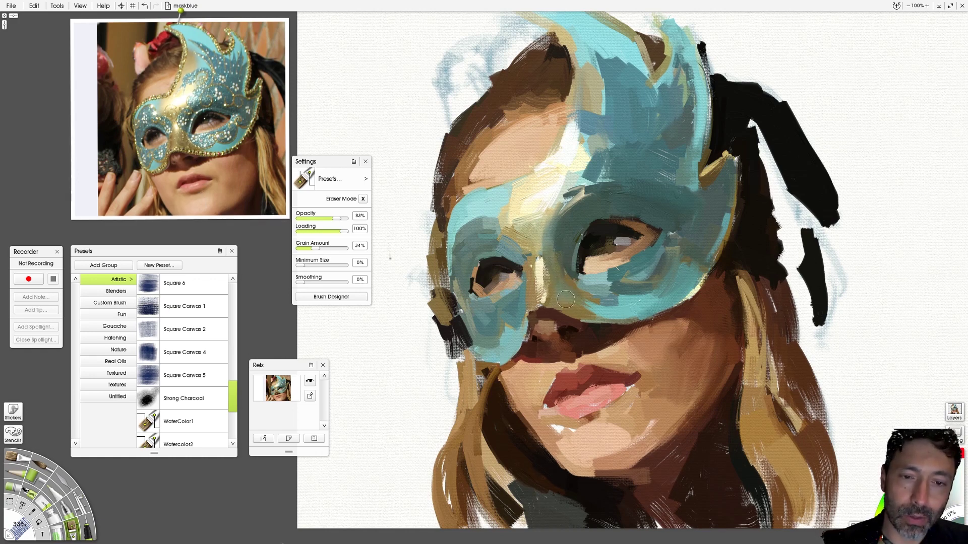
{"action": "key", "text": "alt"}
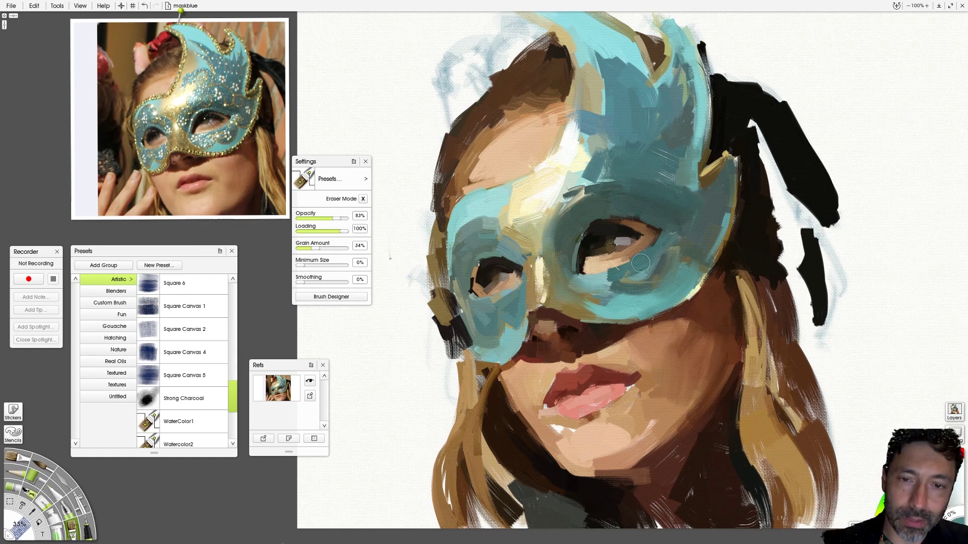
{"action": "key", "text": "alt"}
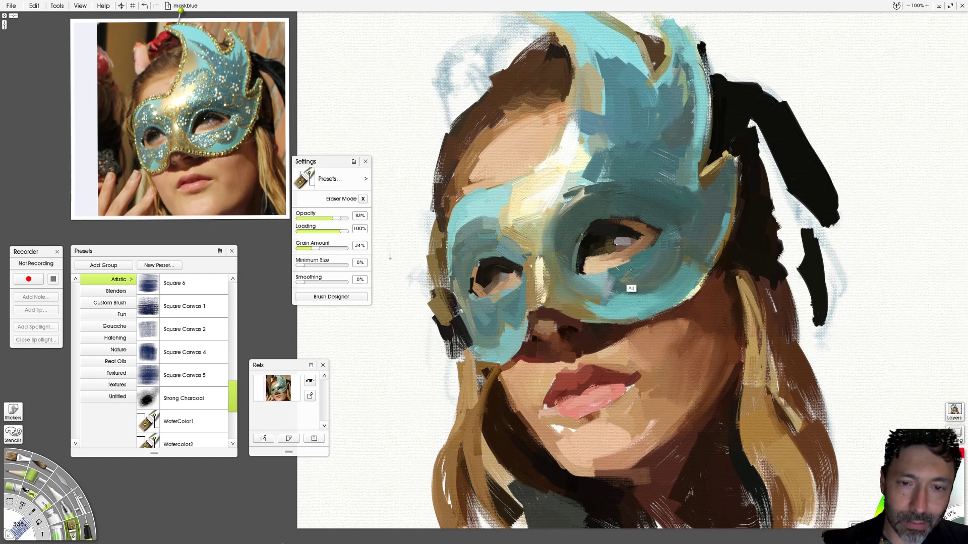
{"action": "left_click_drag", "start_coordinate": [604, 286], "coordinate": [628, 277]}
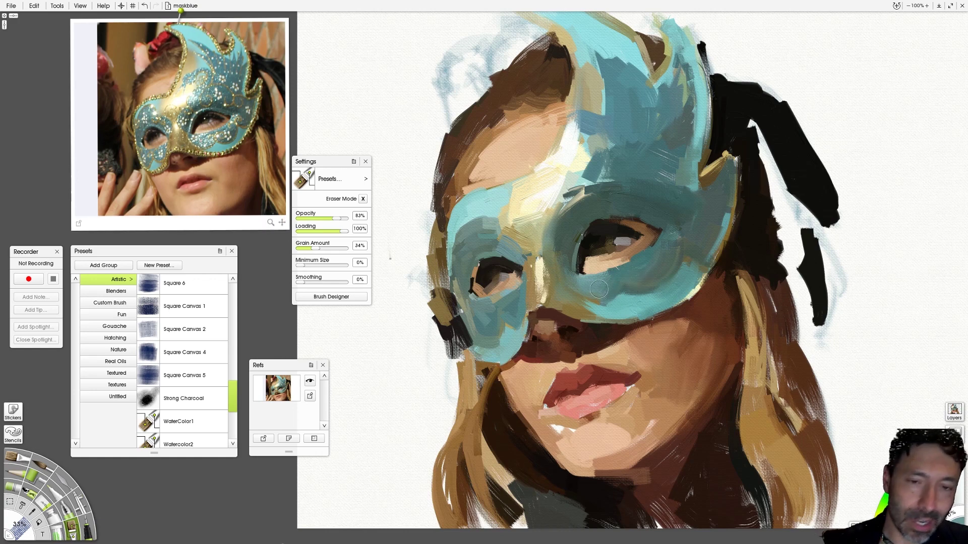
Try the Paint Splatter Blending preset on the mask below the right eye hole and undo the stroke.
{"action": "left_click", "coordinate": [569, 251], "text": "alt"}
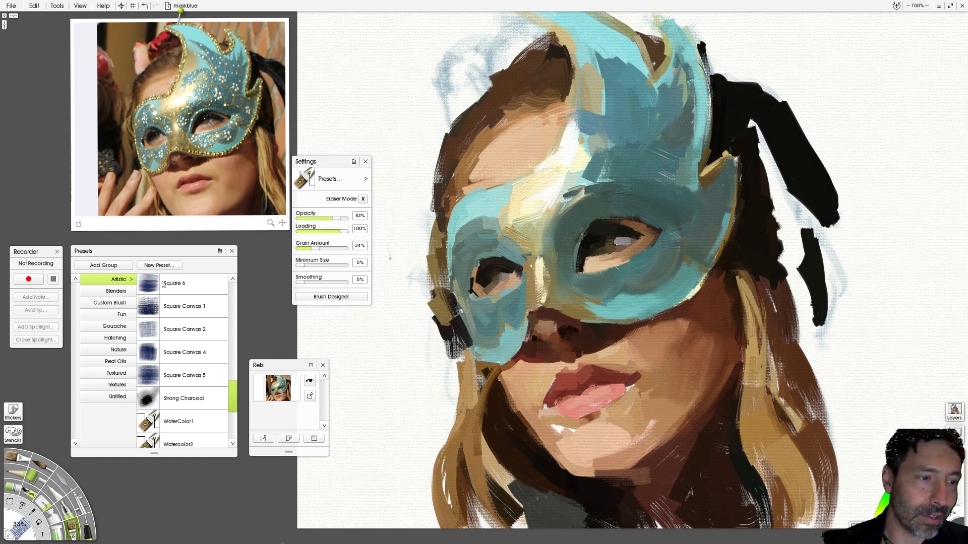
{"action": "scroll", "coordinate": [233, 388], "scroll_direction": "up", "scroll_amount": 5}
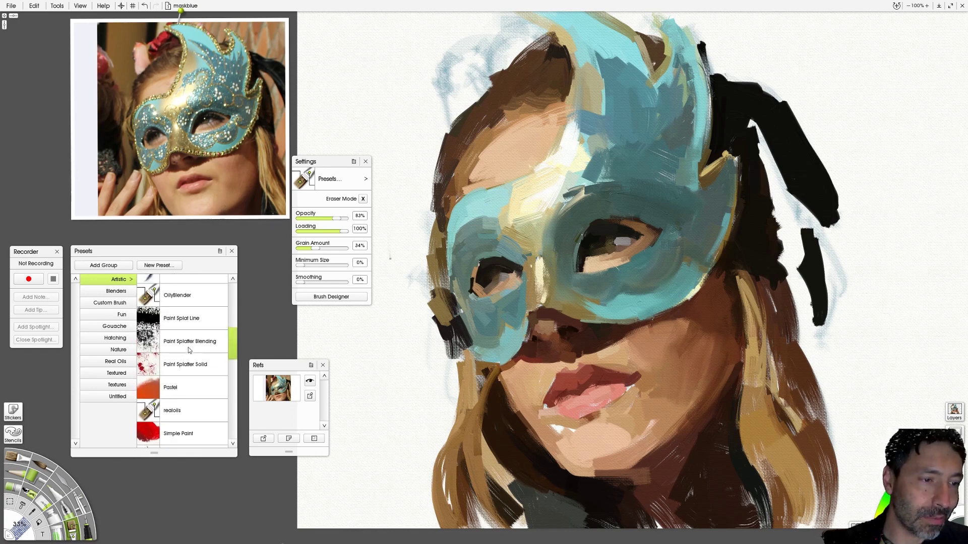
{"action": "left_click", "coordinate": [189, 343]}
{"action": "left_click_drag", "start_coordinate": [578, 293], "coordinate": [602, 267]}
{"action": "key", "text": "ctrl+z"}
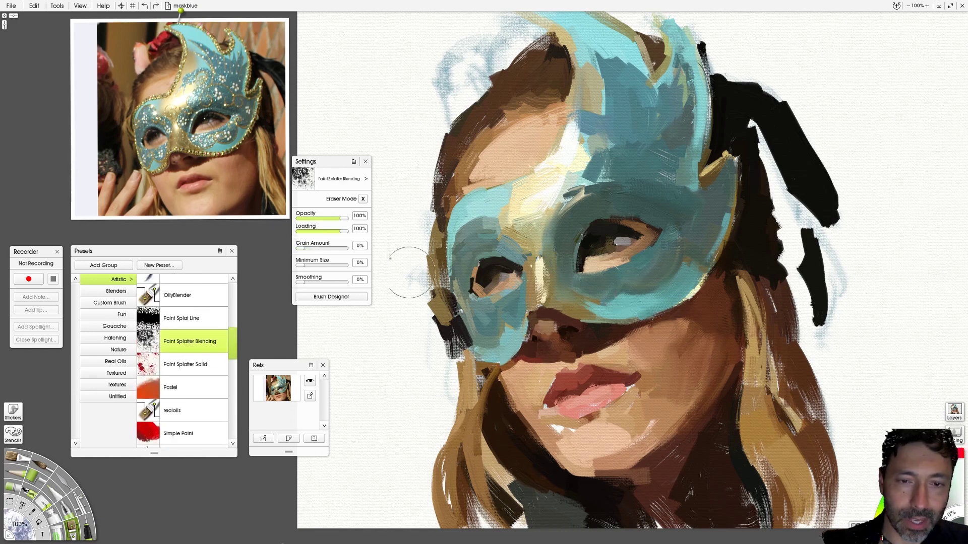
Reduce the splatter brush to 32%, try it below the right eye hole, and undo the marks while switching to Paint Splat Line.
{"action": "left_click_drag", "start_coordinate": [369, 331], "coordinate": [315, 350]}
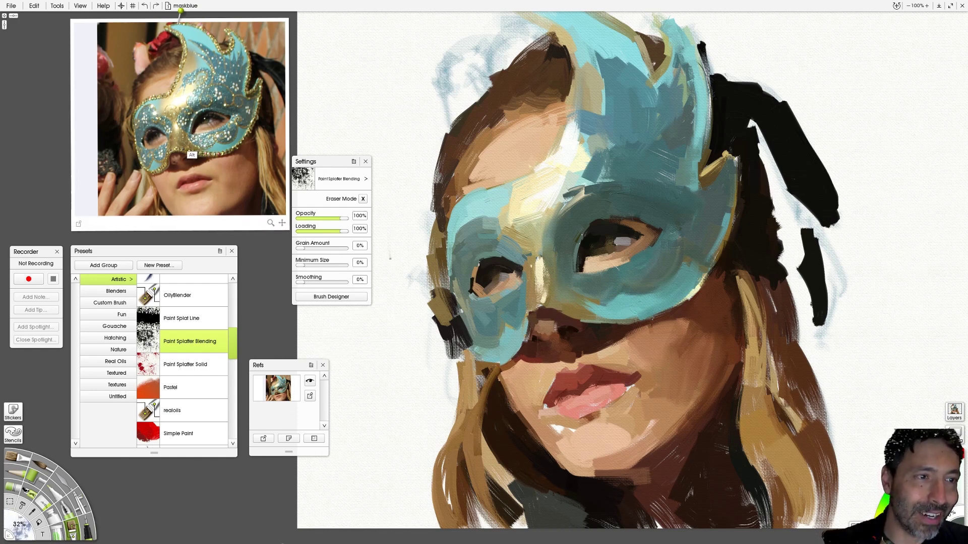
{"action": "mouse_move", "coordinate": [595, 285]}
{"action": "left_mouse_down"}
{"action": "mouse_move", "coordinate": [610, 277]}
{"action": "mouse_move", "coordinate": [588, 292]}
{"action": "left_mouse_up"}
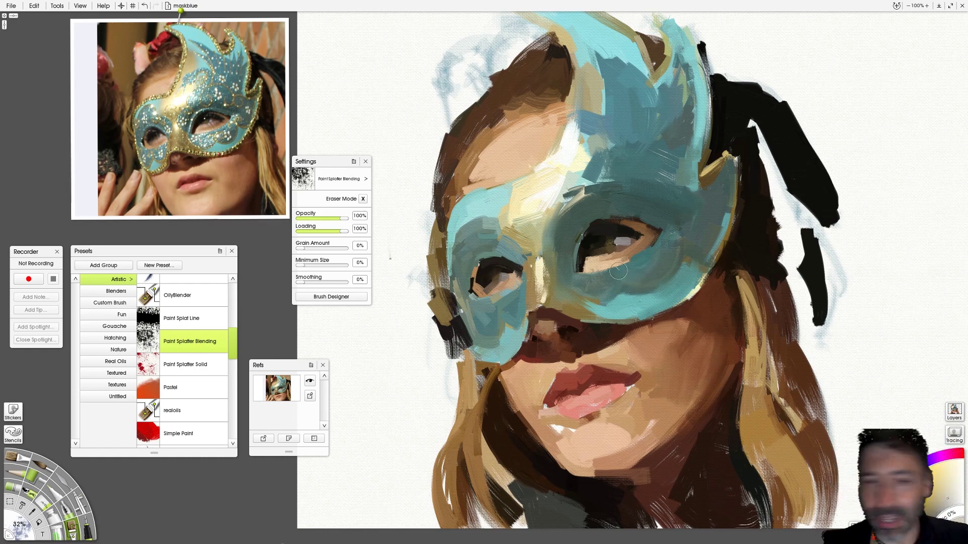
{"action": "left_click_drag", "start_coordinate": [592, 286], "coordinate": [615, 280]}
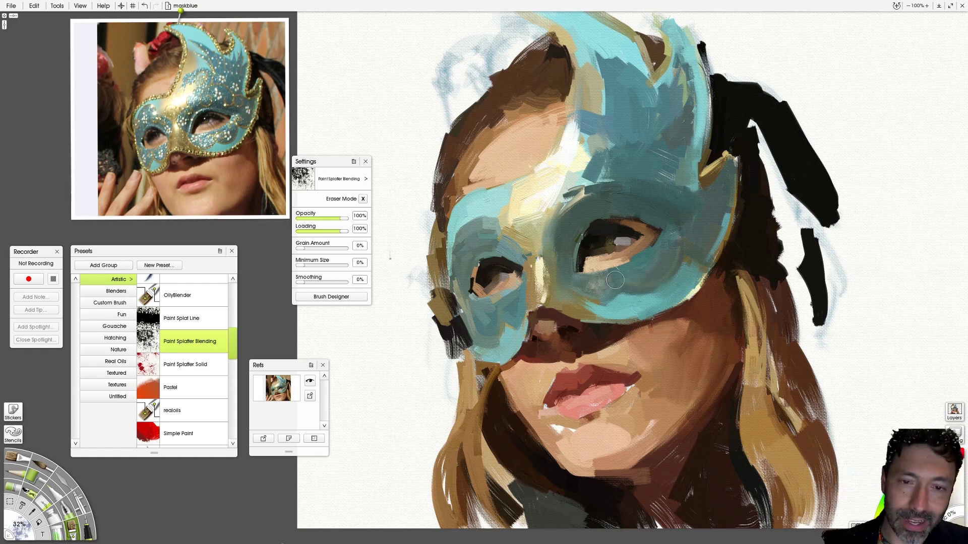
{"action": "left_click", "coordinate": [180, 320]}
{"action": "key", "text": "ctrl+z"}
{"action": "key", "text": "ctrl+z"}
{"action": "key", "text": "ctrl+z"}
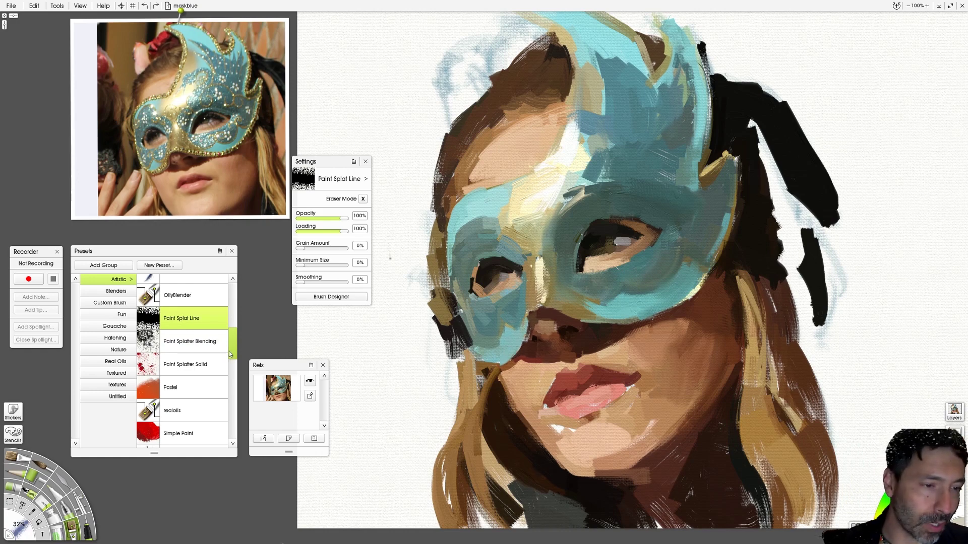
Add small white and pale gold glitter specks across the mask with the Paint Splatter Solid preset at 9% size and 100% minimum size.
{"action": "scroll", "coordinate": [227, 355], "scroll_direction": "down", "scroll_amount": 3}
{"action": "scroll", "coordinate": [233, 371], "scroll_direction": "up", "scroll_amount": 5}
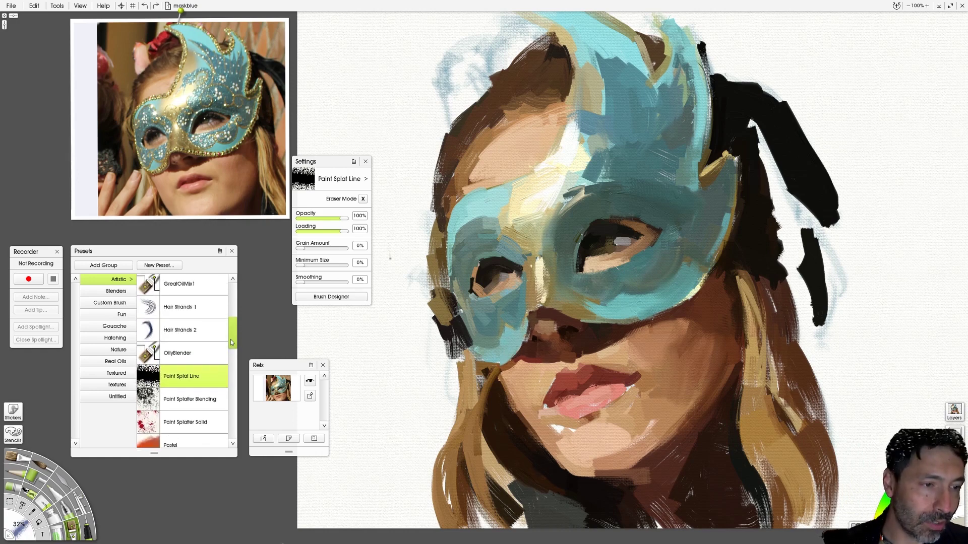
{"action": "left_click", "coordinate": [185, 422]}
{"action": "left_click_drag", "start_coordinate": [423, 336], "coordinate": [446, 328]}
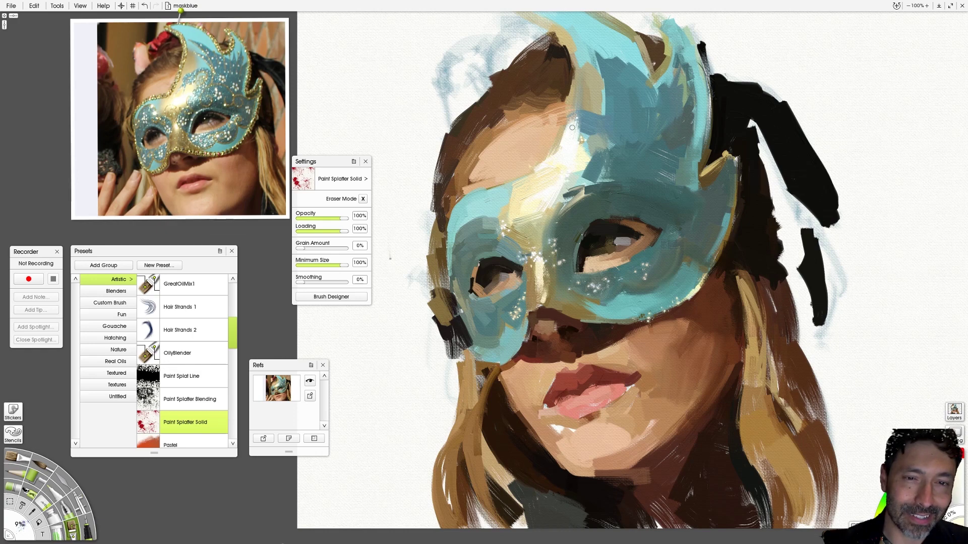
{"action": "key", "text": "alt"}
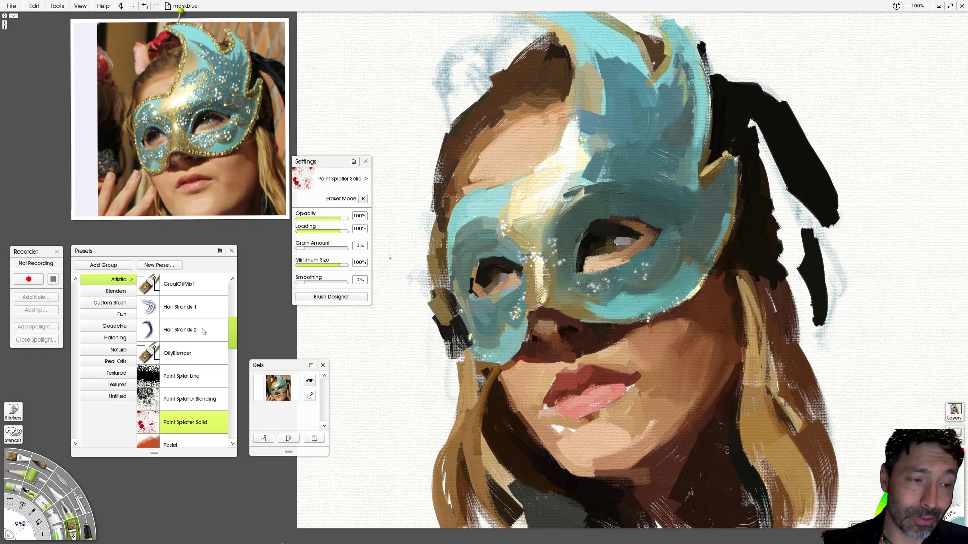
Switch to the Square Canvas 2 preset at 27% size and paint smoother teal strokes over the mask around the left eye hole.
{"action": "left_click_drag", "start_coordinate": [231, 323], "coordinate": [229, 292]}
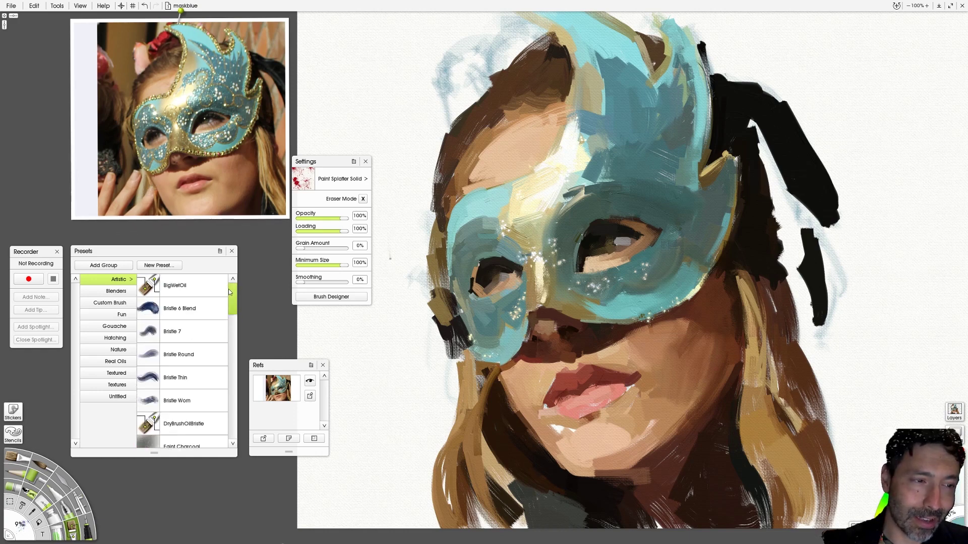
{"action": "left_click", "coordinate": [189, 315]}
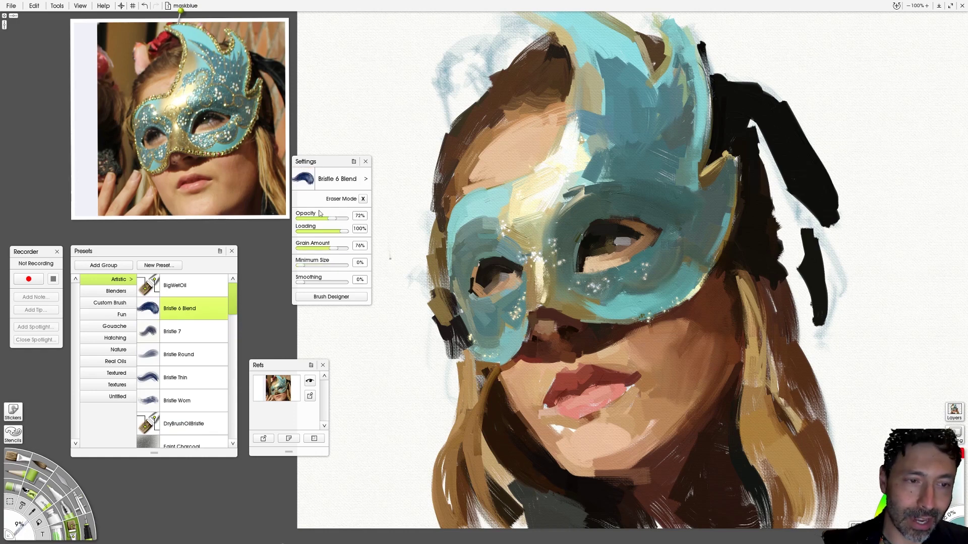
{"action": "left_click_drag", "start_coordinate": [228, 306], "coordinate": [235, 395]}
{"action": "left_click", "coordinate": [186, 341]}
{"action": "left_click", "coordinate": [187, 364]}
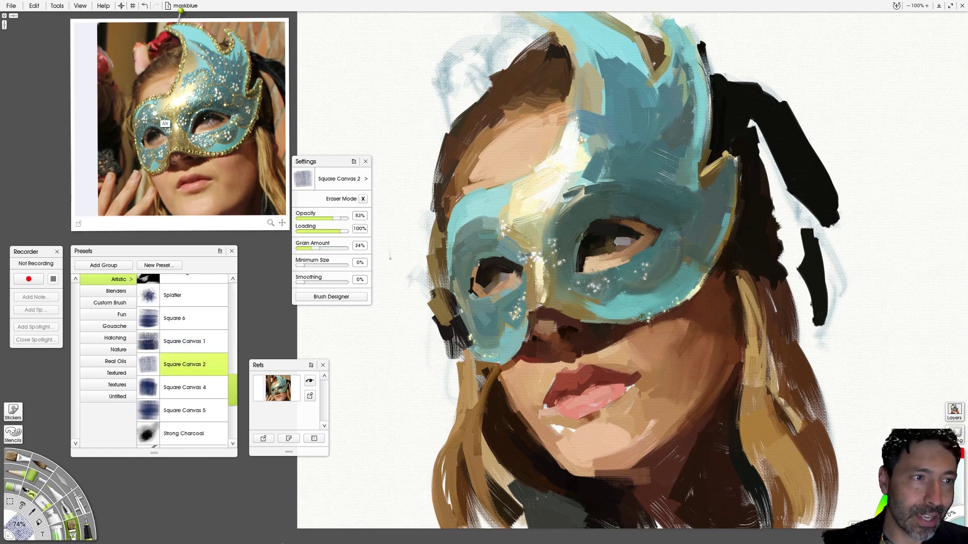
{"action": "key", "text": "bracketleft"}
{"action": "key", "text": "bracketleft"}
{"action": "key", "text": "bracketleft"}
{"action": "key", "text": "bracketleft"}
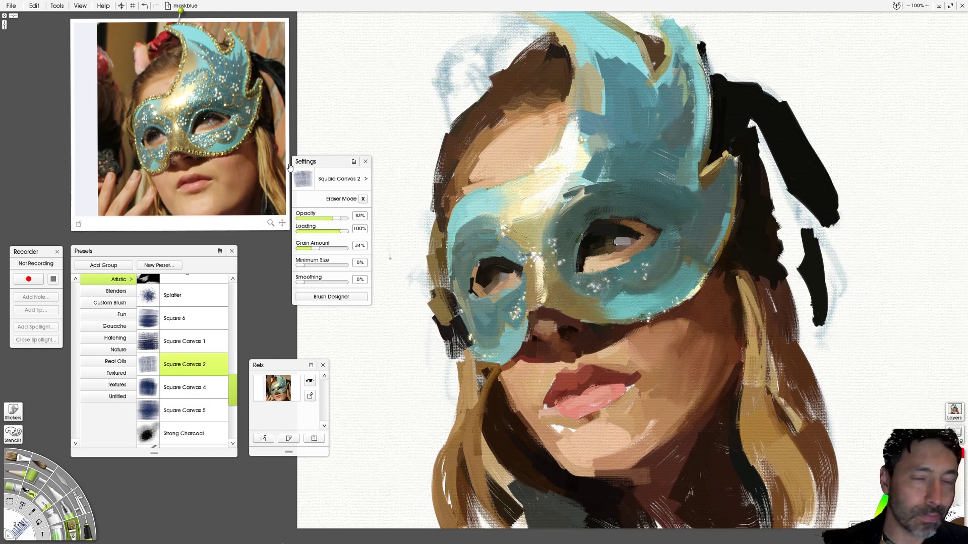
Paint reference-sampled gold and teal strokes over the mask's upper crest, blending the blocky patches along its flame-shaped points.
{"action": "key", "text": "alt"}
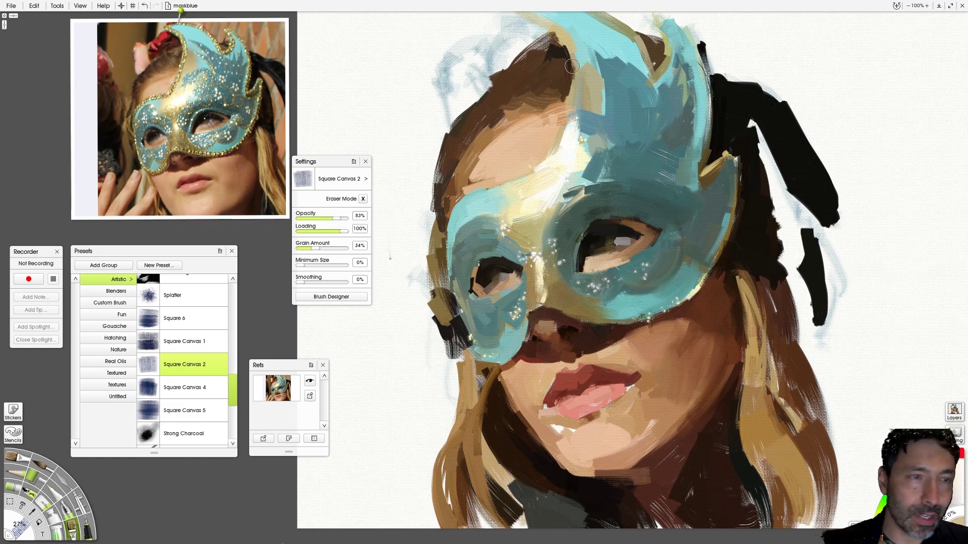
{"action": "mouse_move", "coordinate": [579, 68]}
{"action": "left_mouse_down"}
{"action": "mouse_move", "coordinate": [585, 108]}
{"action": "mouse_move", "coordinate": [602, 115]}
{"action": "mouse_move", "coordinate": [586, 51]}
{"action": "mouse_move", "coordinate": [602, 90]}
{"action": "mouse_move", "coordinate": [579, 53]}
{"action": "left_mouse_up"}
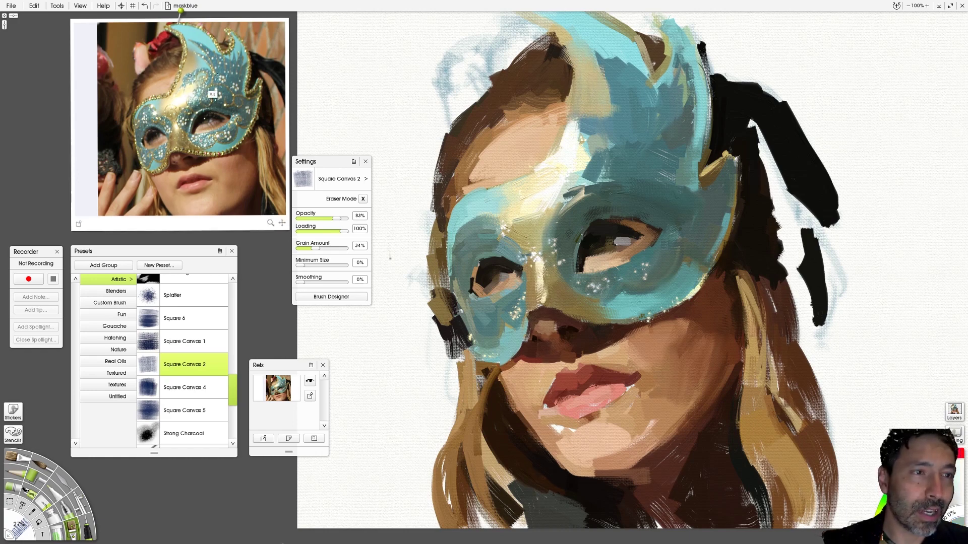
{"action": "mouse_move", "coordinate": [200, 93]}
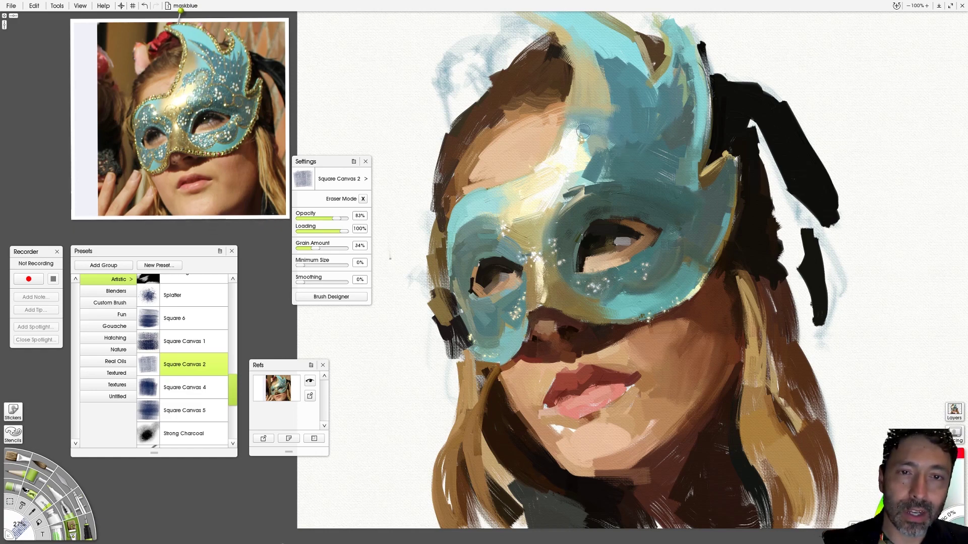
{"action": "key", "text": "alt"}
{"action": "left_click", "coordinate": [208, 85], "text": "alt"}
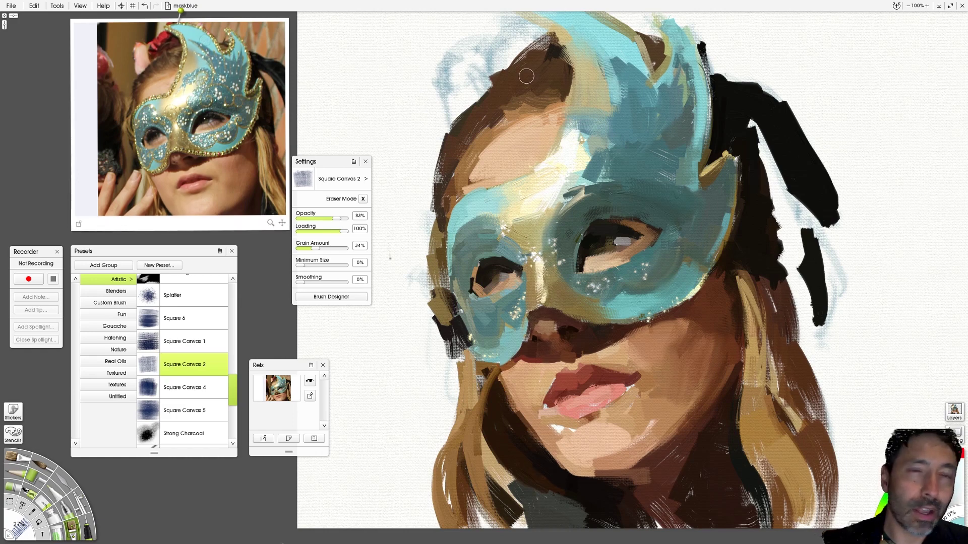
{"action": "left_click_drag", "start_coordinate": [585, 37], "coordinate": [607, 96]}
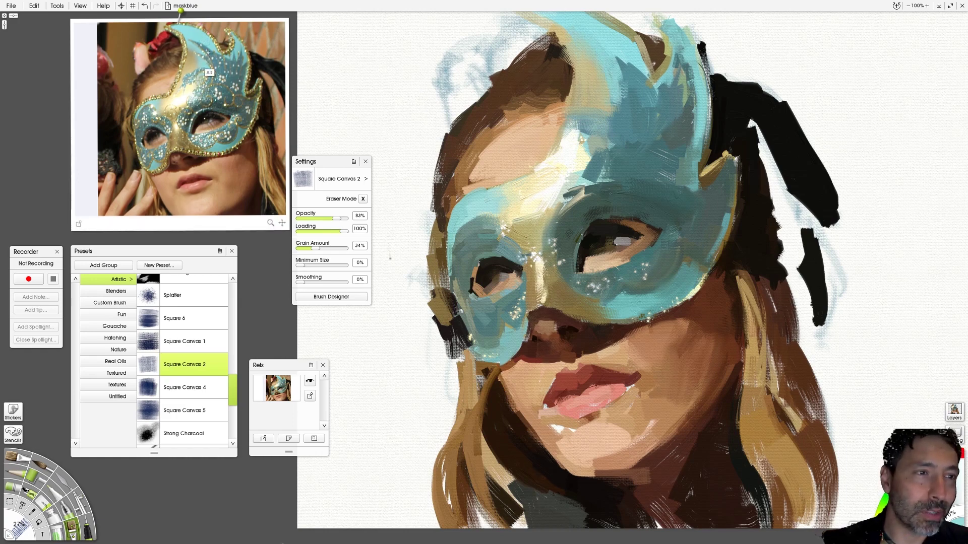
{"action": "mouse_move", "coordinate": [617, 90]}
{"action": "left_mouse_down"}
{"action": "mouse_move", "coordinate": [592, 31]}
{"action": "mouse_move", "coordinate": [626, 74]}
{"action": "mouse_move", "coordinate": [616, 51]}
{"action": "mouse_move", "coordinate": [639, 120]}
{"action": "left_mouse_up"}
{"action": "left_click", "coordinate": [221, 85], "text": "alt"}
{"action": "mouse_move", "coordinate": [655, 65]}
{"action": "left_mouse_down"}
{"action": "mouse_move", "coordinate": [648, 126]}
{"action": "mouse_move", "coordinate": [675, 116]}
{"action": "mouse_move", "coordinate": [668, 174]}
{"action": "mouse_move", "coordinate": [662, 91]}
{"action": "mouse_move", "coordinate": [681, 42]}
{"action": "mouse_move", "coordinate": [692, 121]}
{"action": "left_mouse_up"}
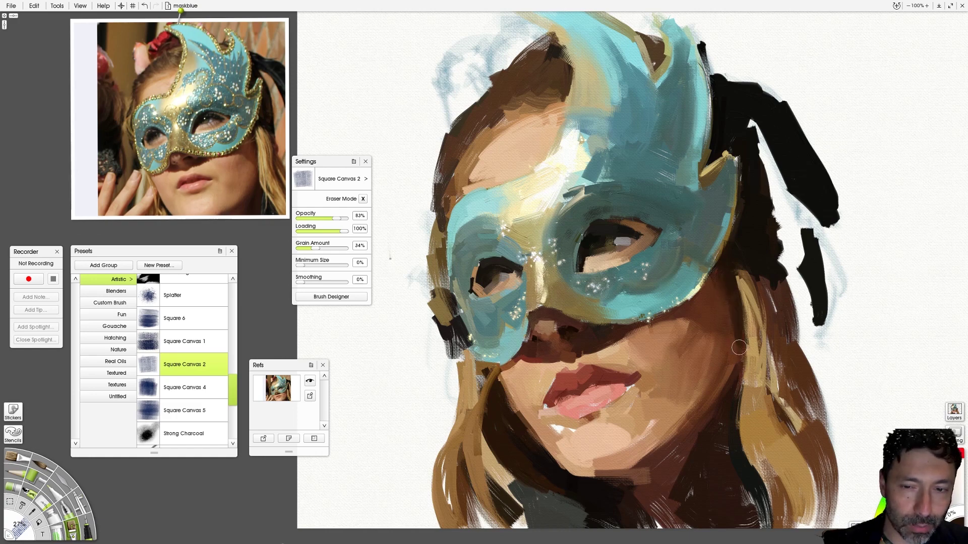
Try the Square Canvas 1 preset with a test swatch beside the portrait and undo it.
{"action": "left_click", "coordinate": [187, 341]}
{"action": "mouse_move", "coordinate": [421, 383]}
{"action": "left_mouse_down"}
{"action": "mouse_move", "coordinate": [394, 348]}
{"action": "mouse_move", "coordinate": [384, 398]}
{"action": "mouse_move", "coordinate": [365, 413]}
{"action": "left_mouse_up"}
{"action": "key", "text": "ctrl+z"}
Switch to the Square Canvas 4 preset at 36% size and blend smoother skin tones over the cheek, chin and jaw.
{"action": "left_click", "coordinate": [180, 394]}
{"action": "key", "text": "ctrl+z"}
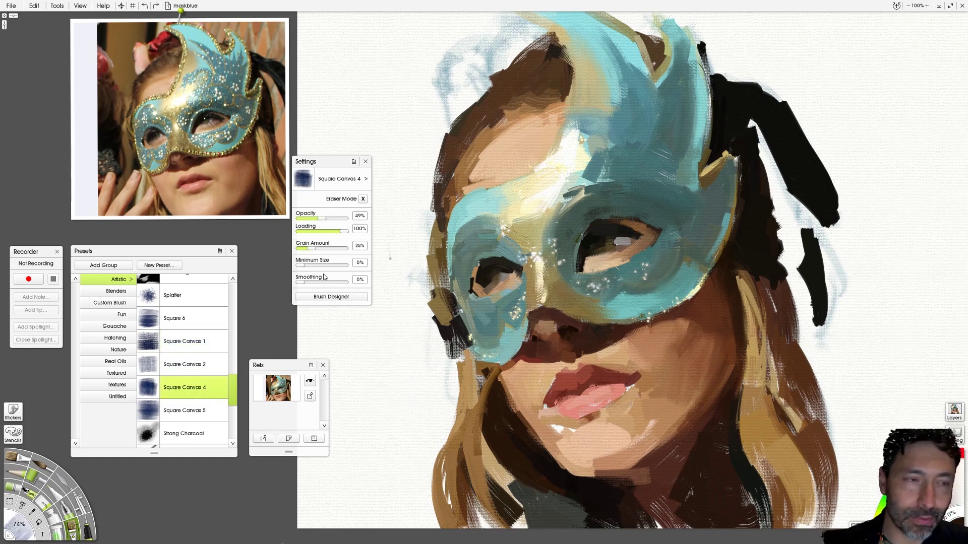
{"action": "key", "text": "bracketleft"}
{"action": "key", "text": "bracketleft"}
{"action": "key", "text": "bracketleft"}
{"action": "key", "text": "bracketleft"}
{"action": "mouse_move", "coordinate": [646, 362]}
{"action": "left_mouse_down"}
{"action": "mouse_move", "coordinate": [616, 362]}
{"action": "mouse_move", "coordinate": [660, 366]}
{"action": "mouse_move", "coordinate": [511, 389]}
{"action": "mouse_move", "coordinate": [578, 417]}
{"action": "left_mouse_up"}
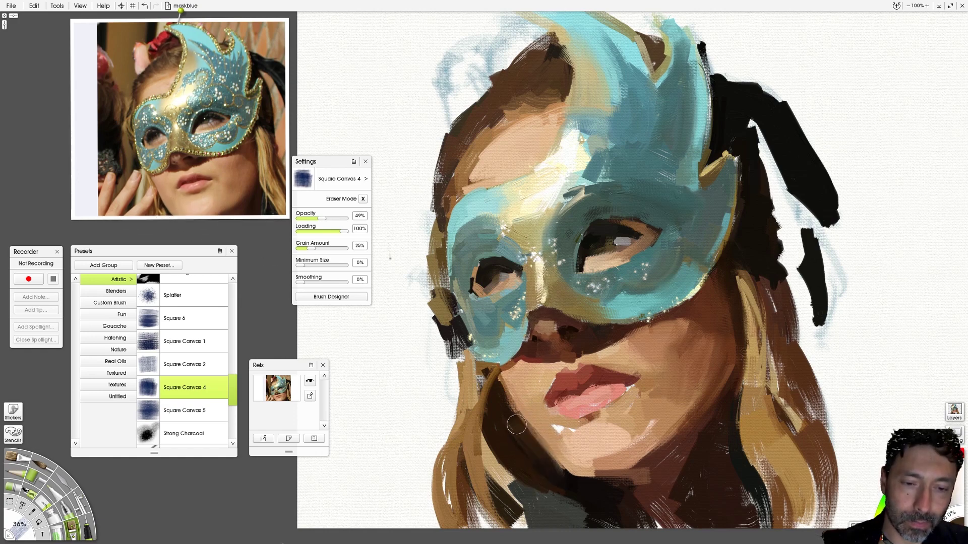
{"action": "mouse_move", "coordinate": [232, 201]}
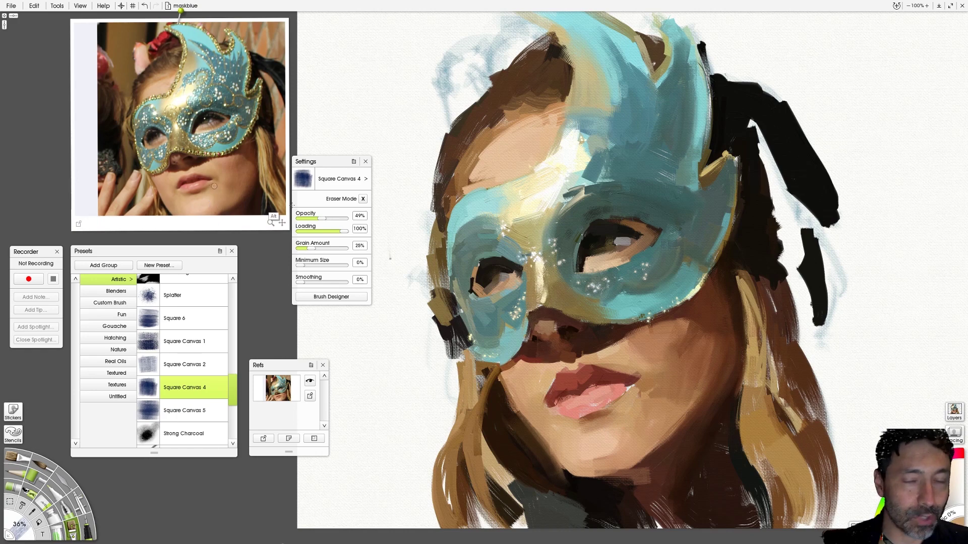
Reduce the brush to 18% and clean up the skin around the lips with tones sampled from the reference photo.
{"action": "key", "text": "shift"}
{"action": "key", "text": "bracketleft"}
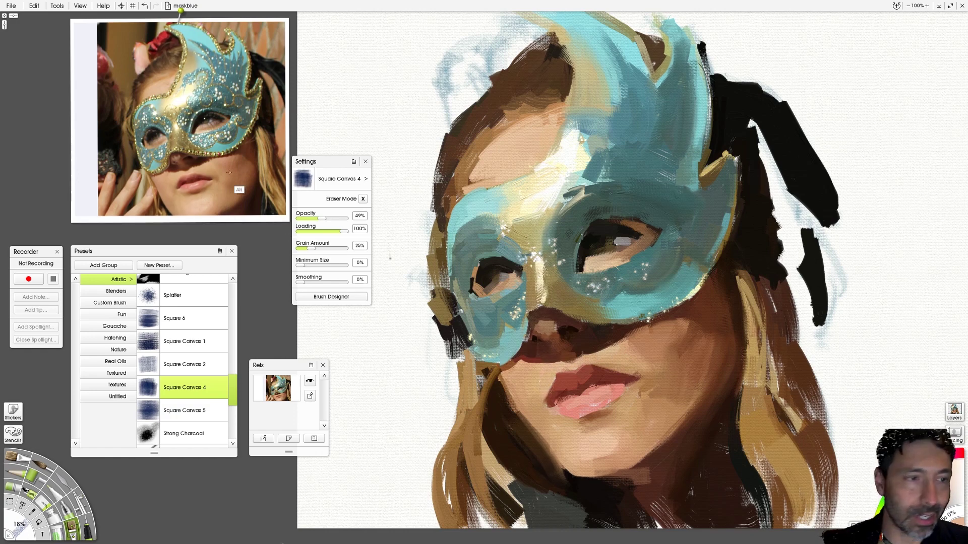
{"action": "key", "text": "alt"}
{"action": "left_click", "coordinate": [177, 189], "text": "alt"}
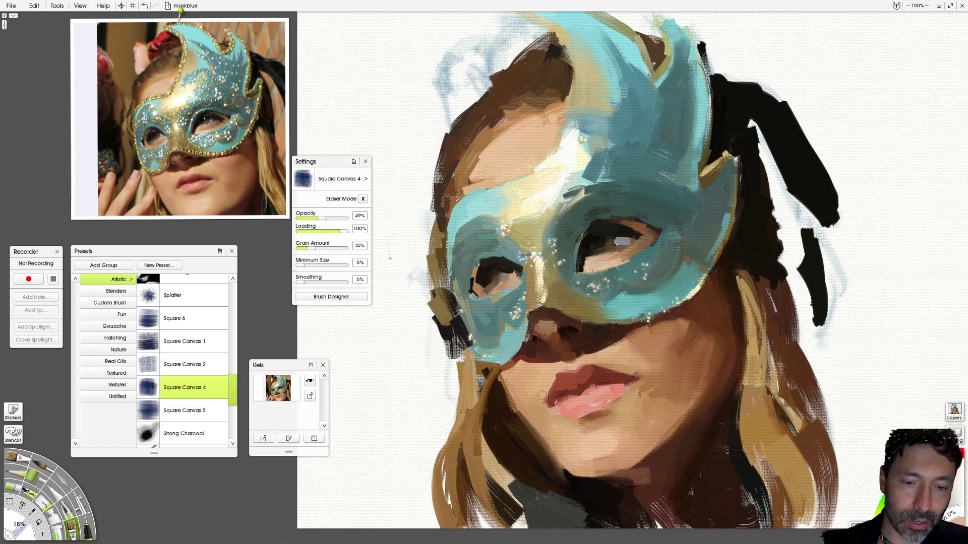
{"action": "left_click", "coordinate": [209, 193], "text": "alt"}
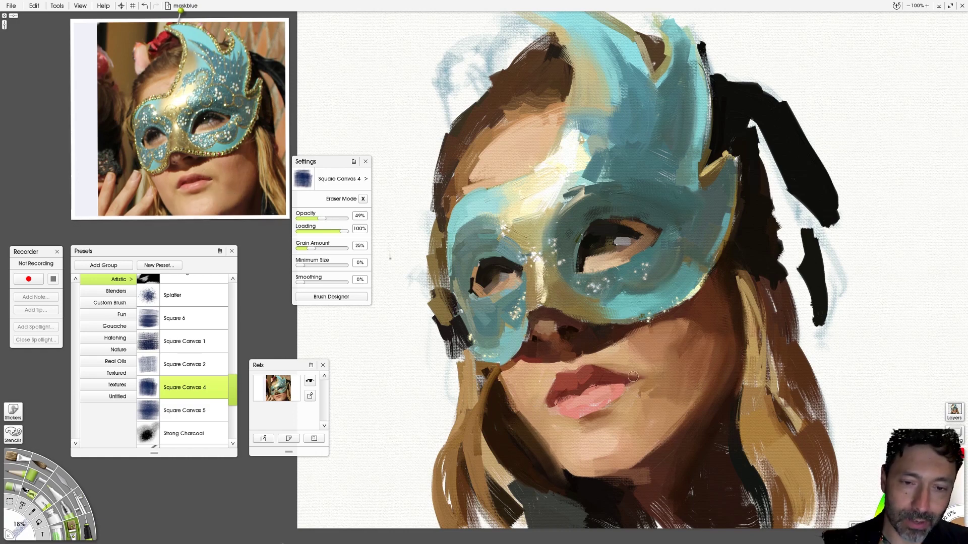
Refine the lips with reference-sampled dark red and pink tones, and soften the shading around the nose.
{"action": "key", "text": "alt"}
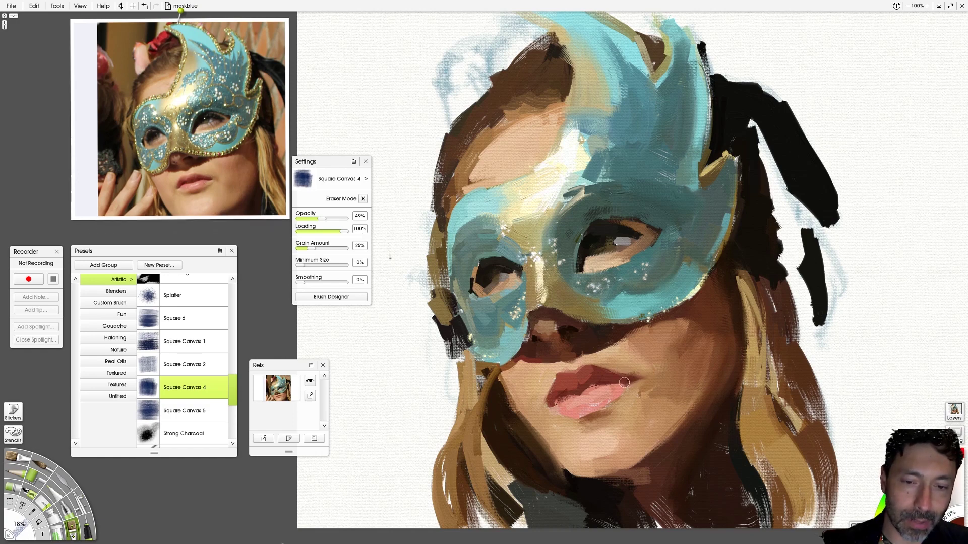
{"action": "key", "text": "alt"}
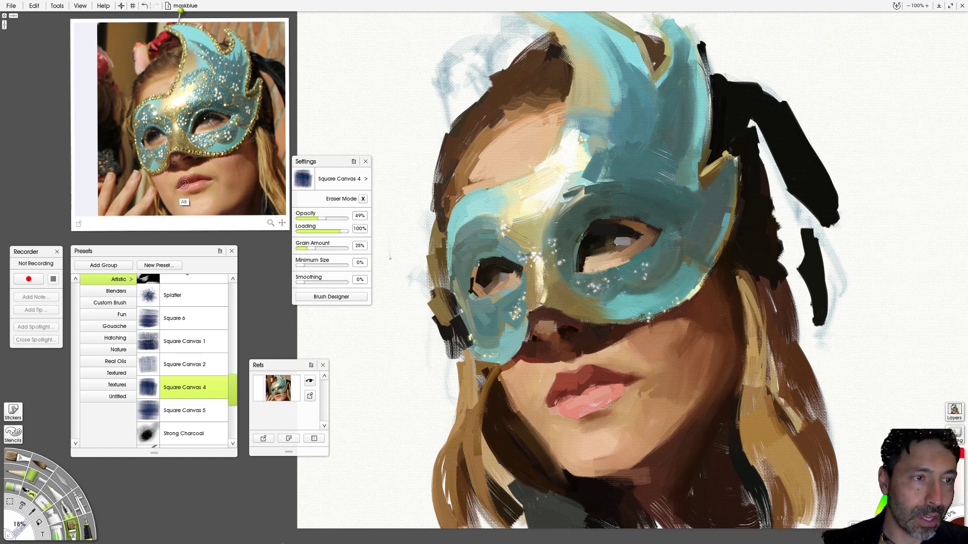
{"action": "left_click_drag", "start_coordinate": [571, 392], "coordinate": [583, 390]}
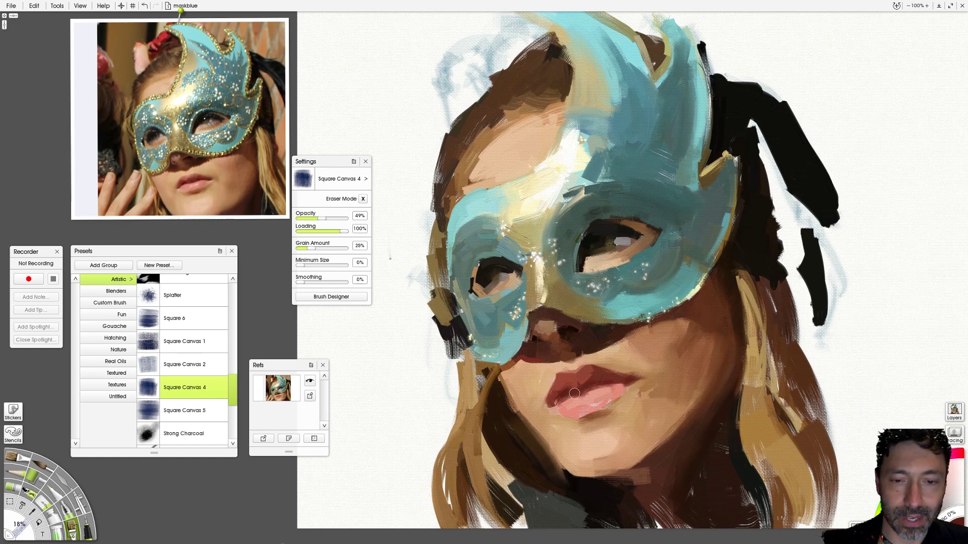
{"action": "key", "text": "alt"}
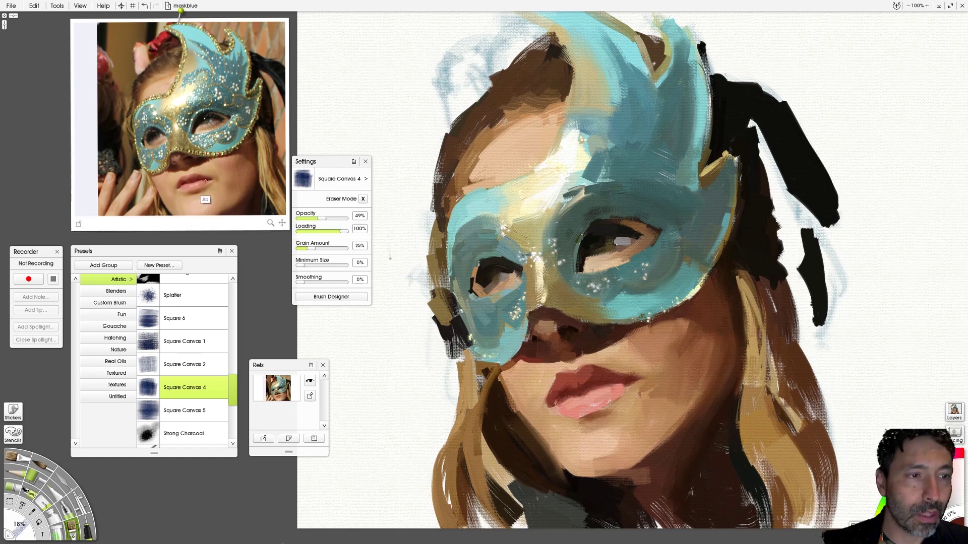
{"action": "left_click", "coordinate": [205, 181], "text": "alt"}
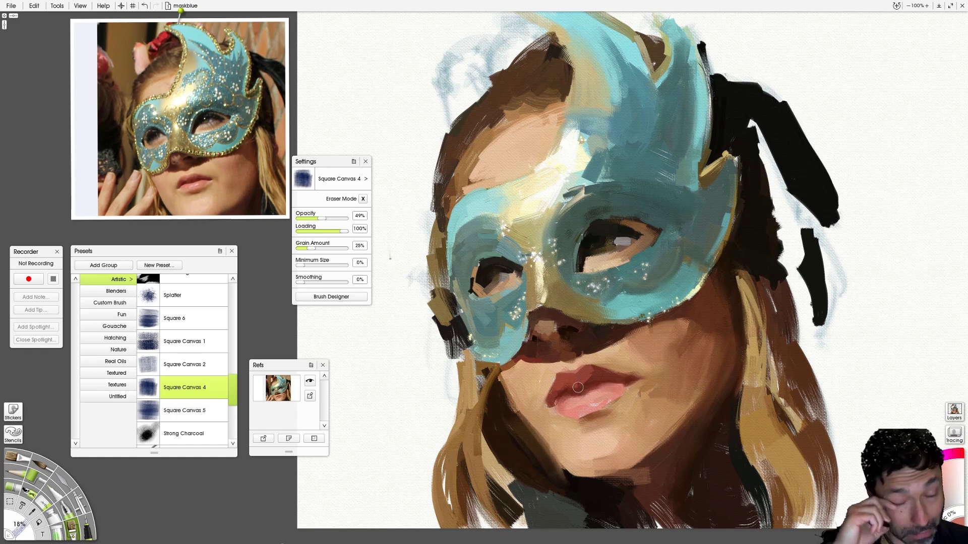
{"action": "key", "text": "alt"}
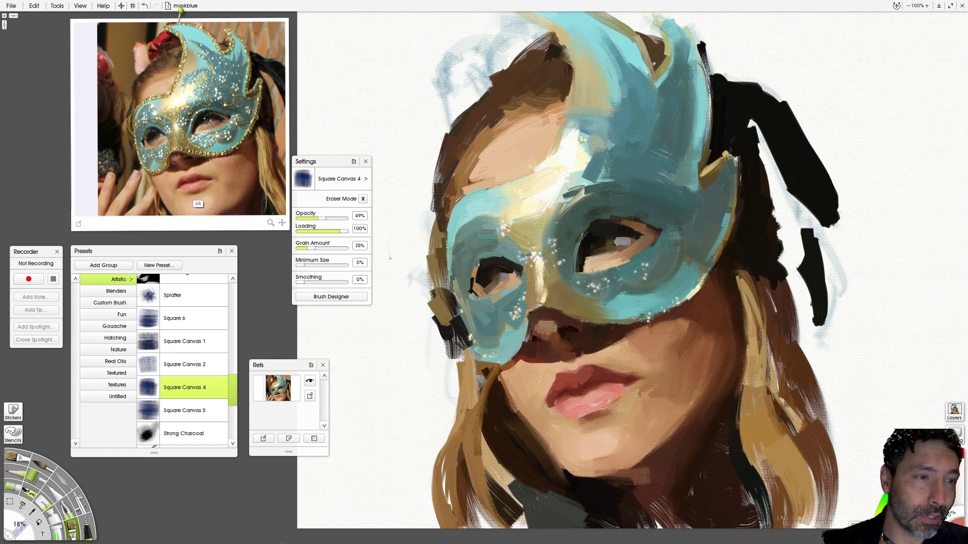
{"action": "left_click", "coordinate": [197, 185], "text": "alt"}
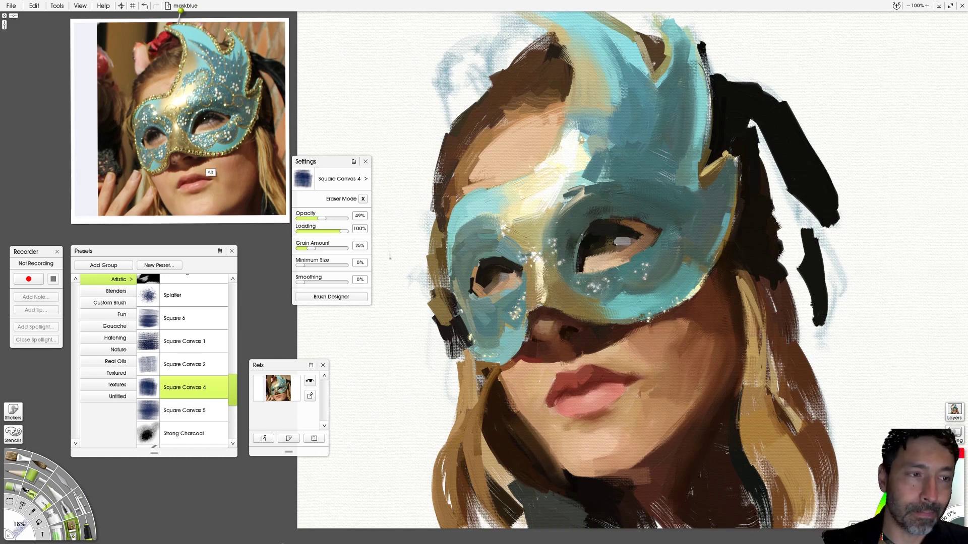
Reduce the brush to 6% and touch up fine areas around the eyes with tones sampled from the reference photo.
{"action": "key", "text": "alt"}
{"action": "left_click", "coordinate": [158, 127], "text": "alt"}
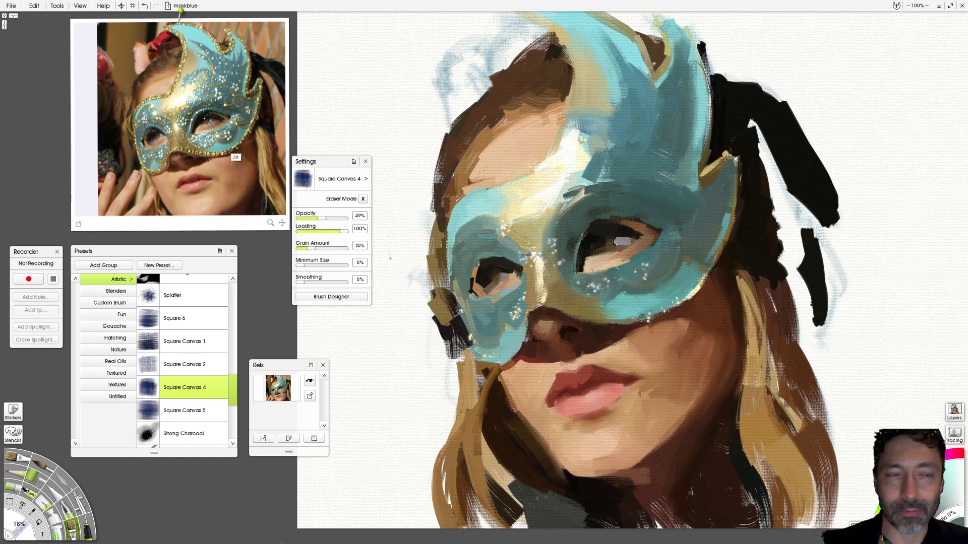
{"action": "key", "text": "shift"}
{"action": "key", "text": "bracketleft"}
{"action": "key", "text": "bracketleft"}
{"action": "key", "text": "bracketleft"}
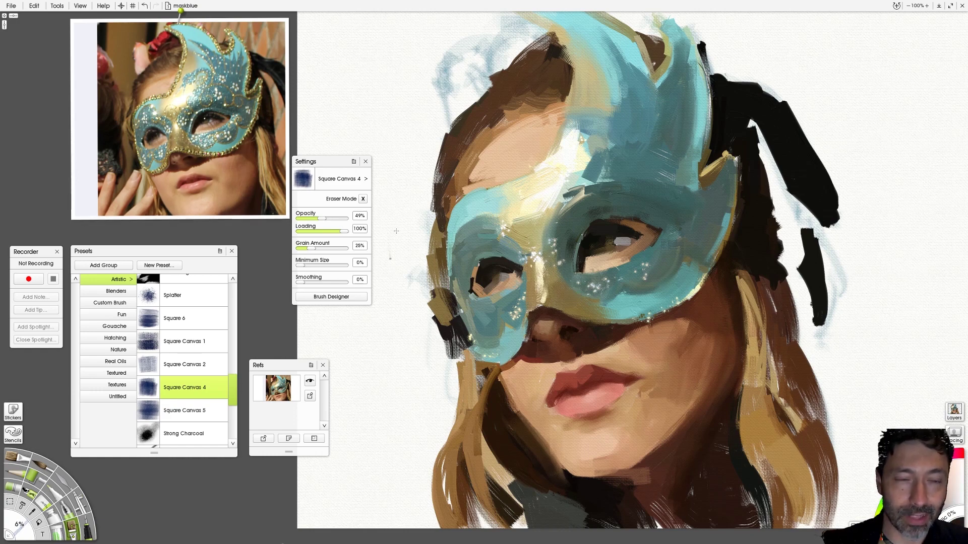
{"action": "key", "text": "alt"}
{"action": "left_click", "coordinate": [217, 119], "text": "alt"}
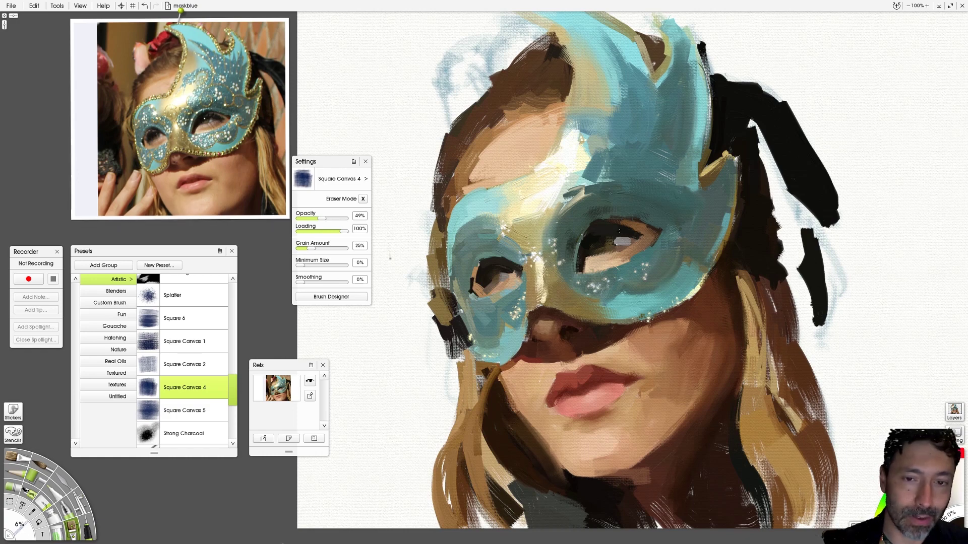
Set the brush to 22% and refine the larger eye opening and surrounding mask with tones sampled from the reference photo.
{"action": "key", "text": "bracketright"}
{"action": "key", "text": "bracketright"}
{"action": "key", "text": "bracketright"}
{"action": "key", "text": "bracketright"}
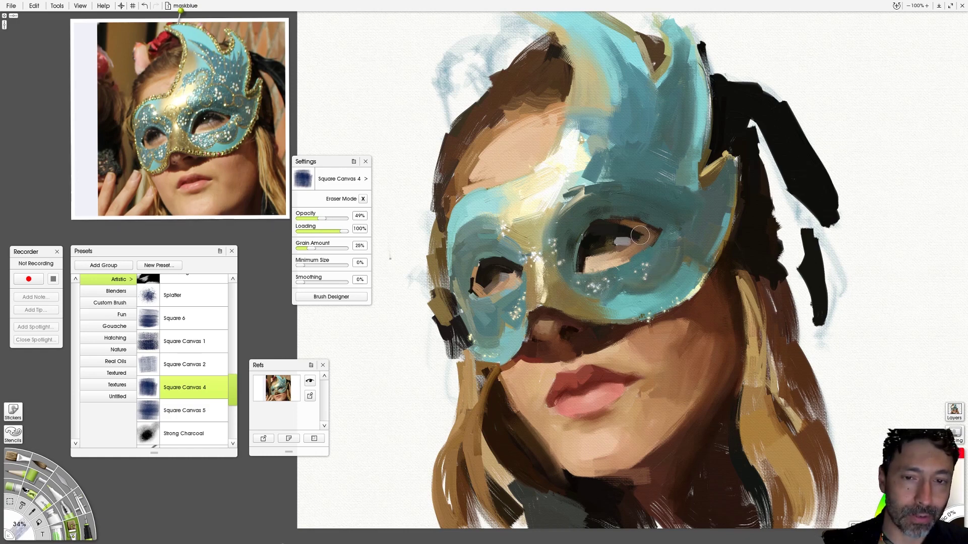
{"action": "key", "text": "alt"}
{"action": "left_click", "coordinate": [225, 135], "text": "alt"}
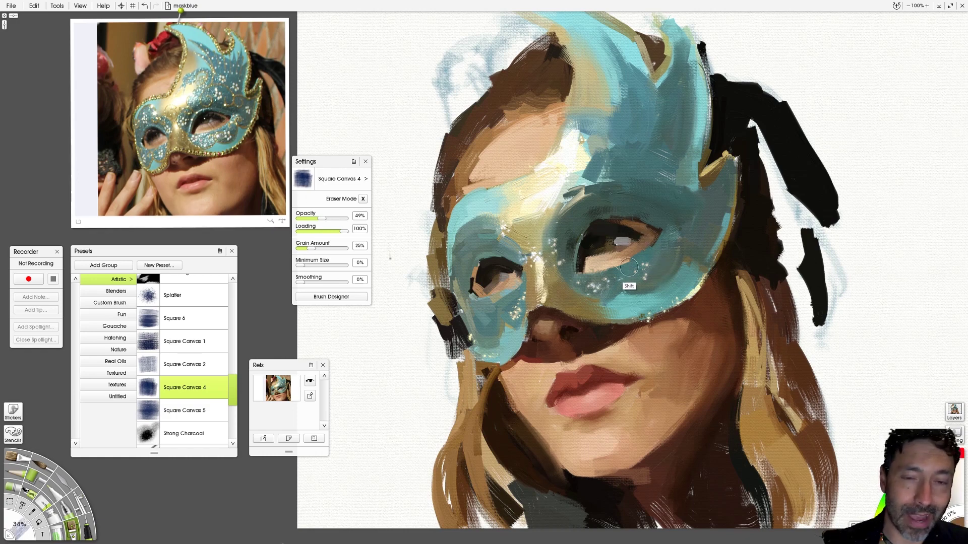
{"action": "key", "text": "bracketleft"}
{"action": "key", "text": "bracketleft"}
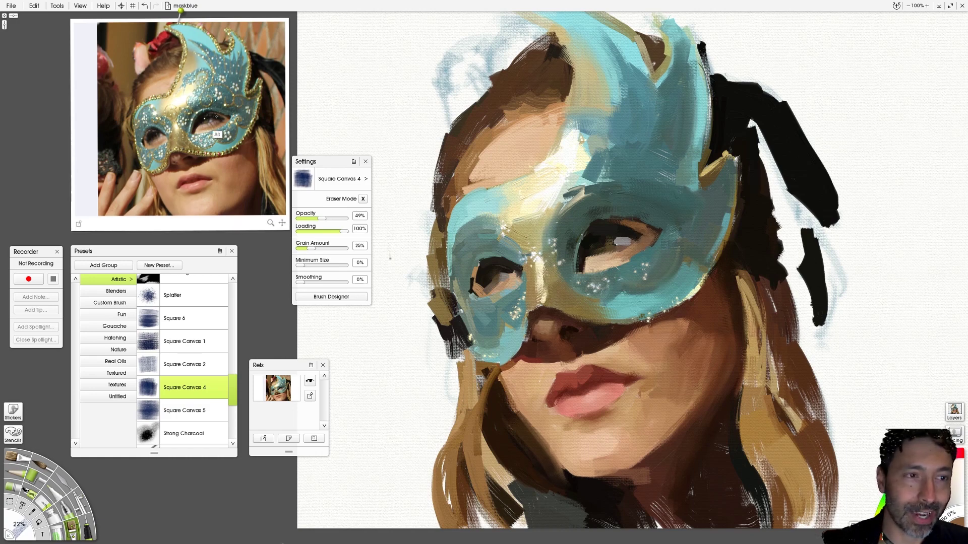
{"action": "left_click", "coordinate": [228, 136], "text": "alt"}
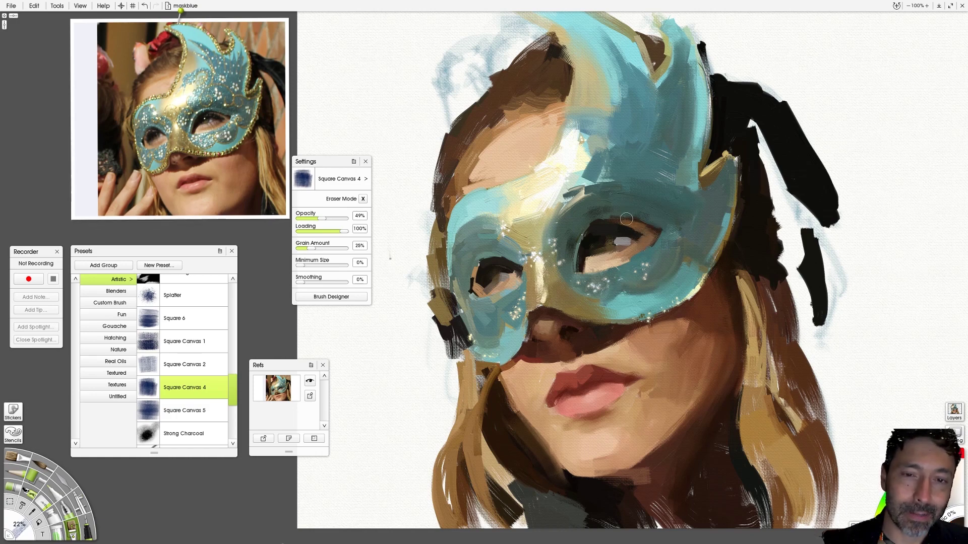
{"action": "key", "text": "alt"}
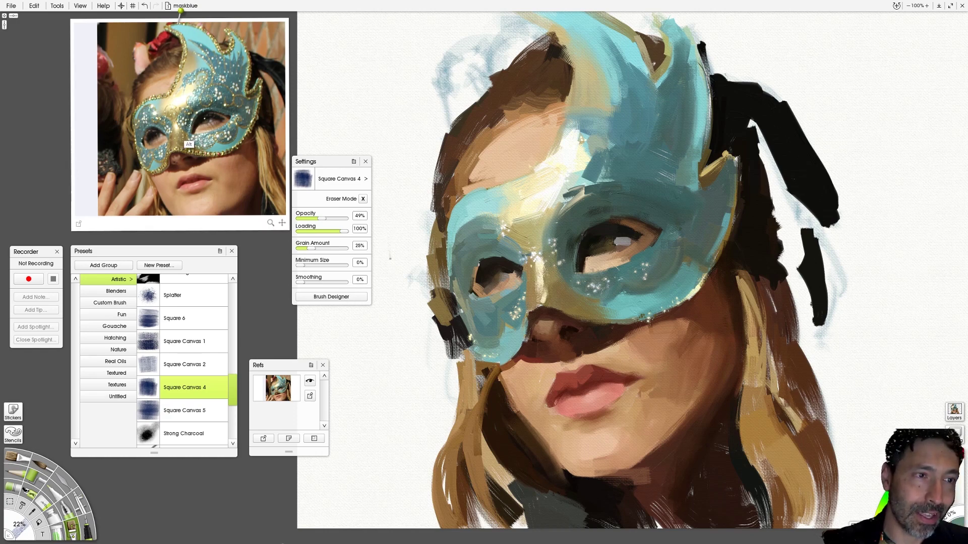
Clean up the rims of the eye openings at 11% and smooth the mask's blue tones at 25%.
{"action": "key", "text": "bracketleft"}
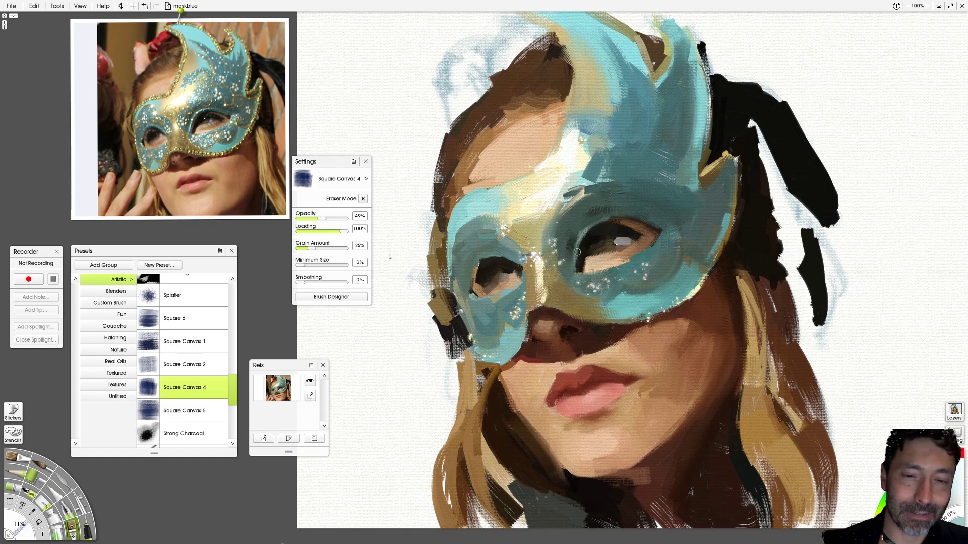
{"action": "key", "text": "alt"}
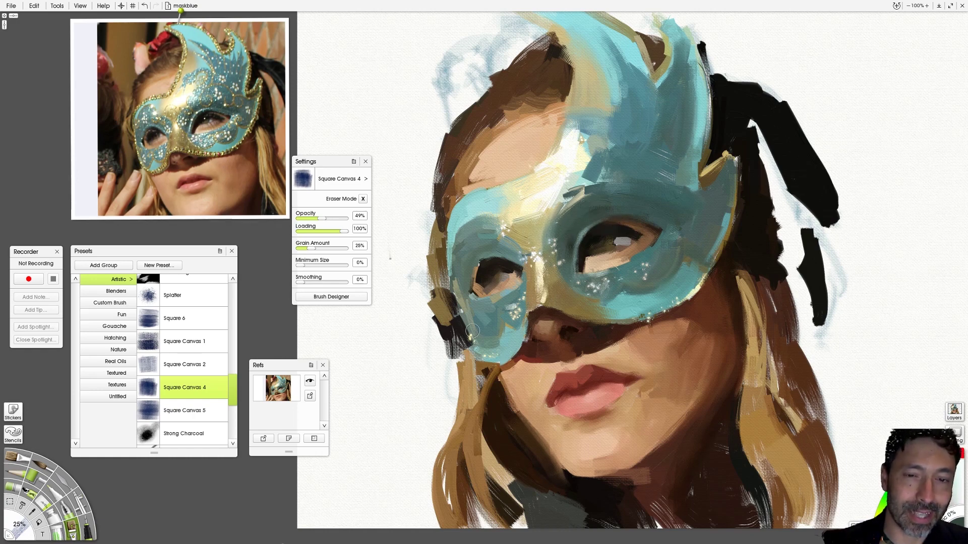
{"action": "key", "text": "alt"}
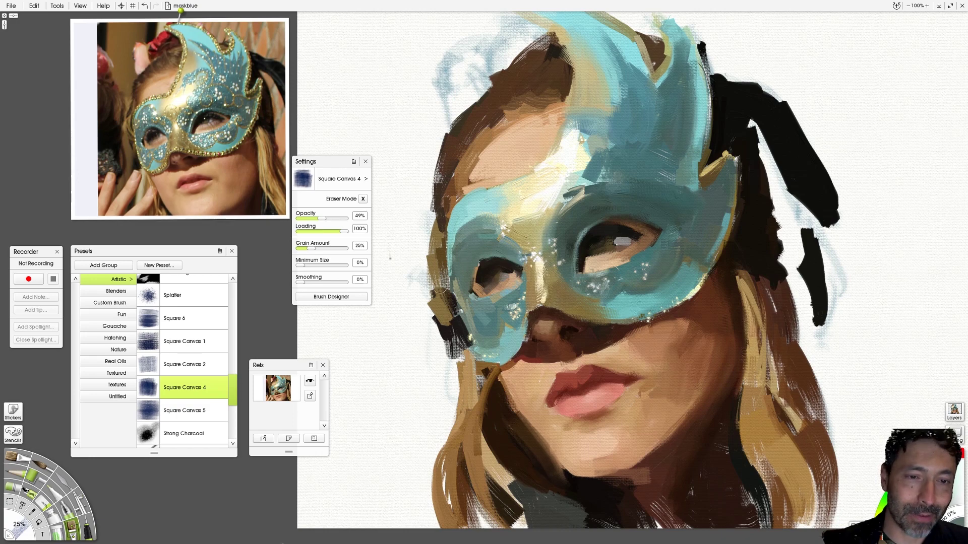
Smooth the forehead beside the mask with reference-sampled tones at 25%, and refine the smaller eye at 13%.
{"action": "mouse_move", "coordinate": [156, 143]}
{"action": "key", "text": "alt"}
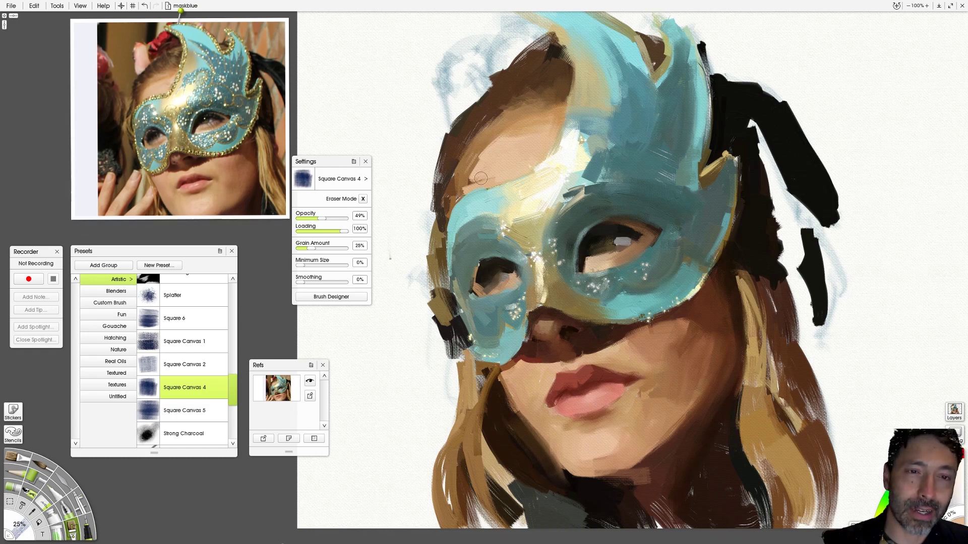
{"action": "mouse_move", "coordinate": [470, 142]}
{"action": "left_mouse_down"}
{"action": "mouse_move", "coordinate": [473, 173]}
{"action": "mouse_move", "coordinate": [484, 177]}
{"action": "left_mouse_up"}
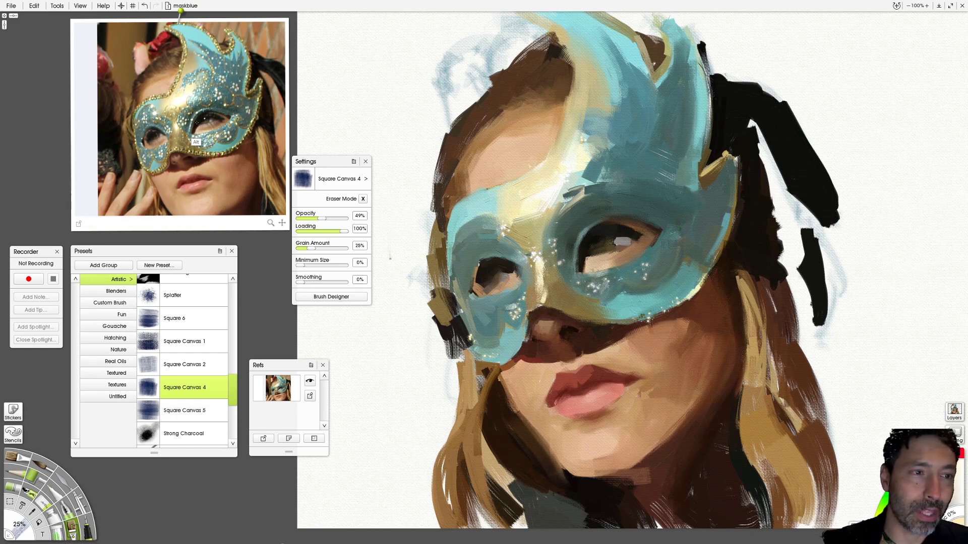
{"action": "key", "text": "bracketleft"}
{"action": "key", "text": "bracketleft"}
{"action": "key", "text": "bracketleft"}
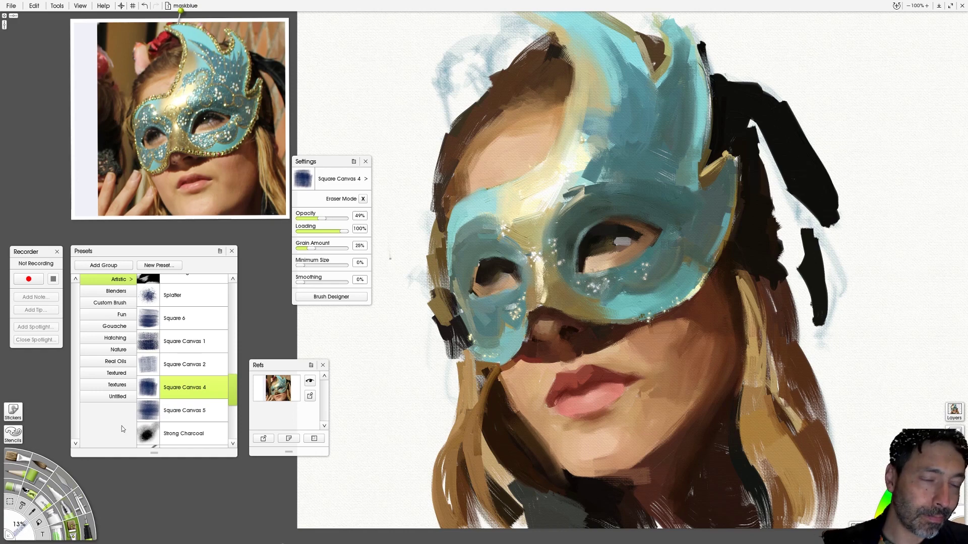
Switch to the Bristle 6 Blend preset and blend tones around the nose bridge and eye openings at 23% size.
{"action": "scroll", "coordinate": [229, 317], "scroll_direction": "up", "scroll_amount": 5}
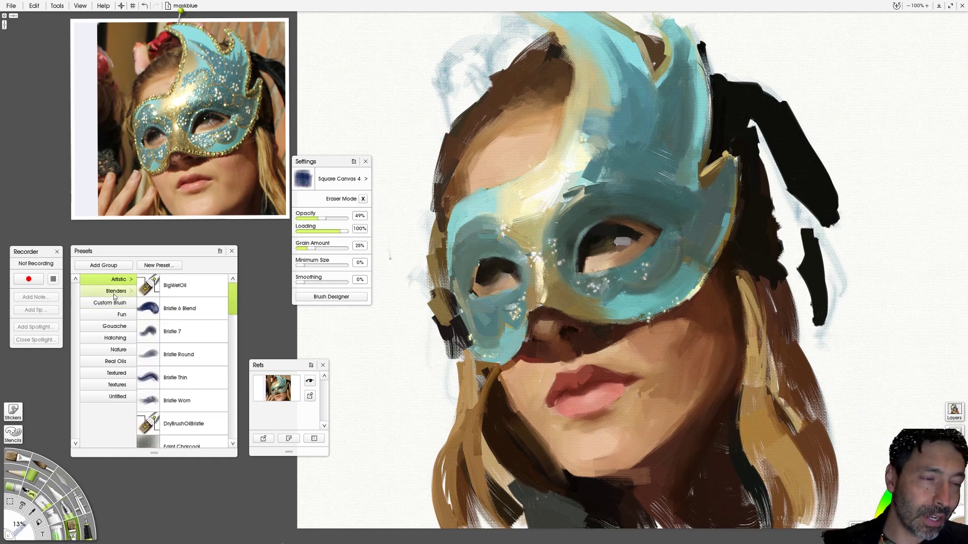
{"action": "left_click", "coordinate": [186, 309]}
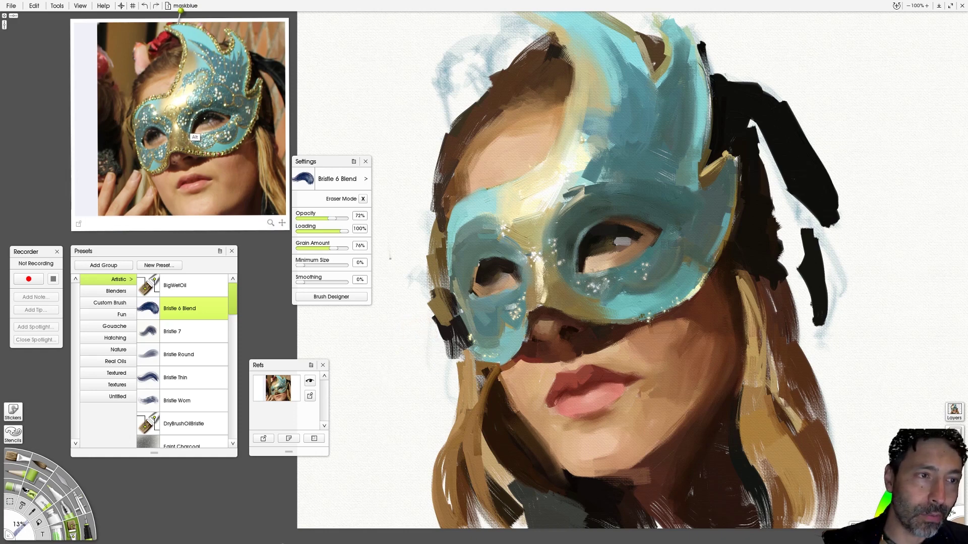
{"action": "key", "text": "bracketright"}
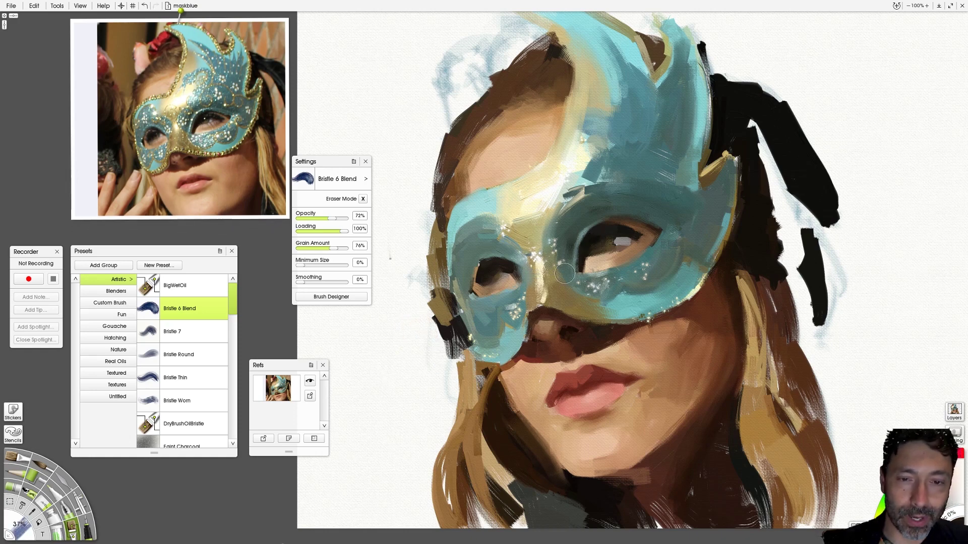
{"action": "key", "text": "bracketleft"}
{"action": "key", "text": "alt"}
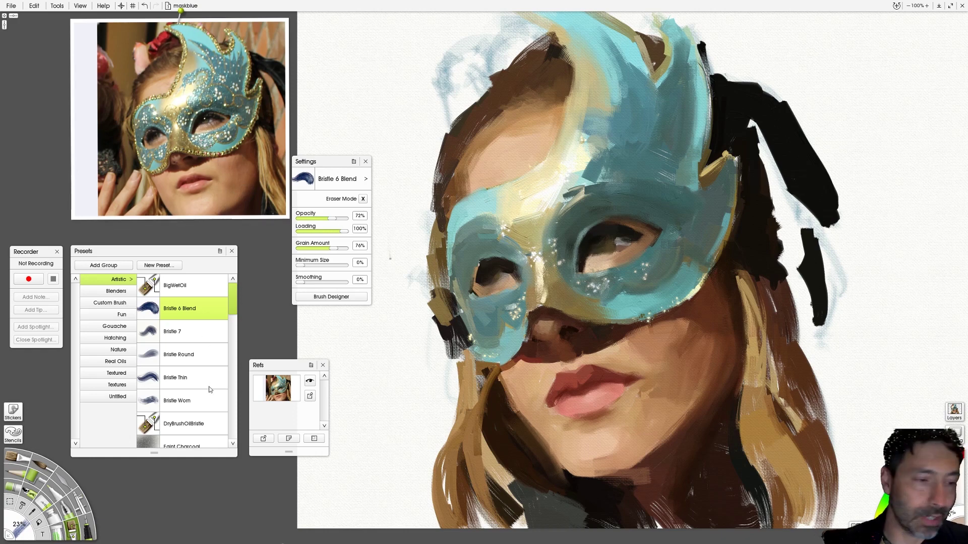
Switch to the Oil Brush and set its stiffness to 73%.
{"action": "left_click_drag", "start_coordinate": [232, 304], "coordinate": [226, 335]}
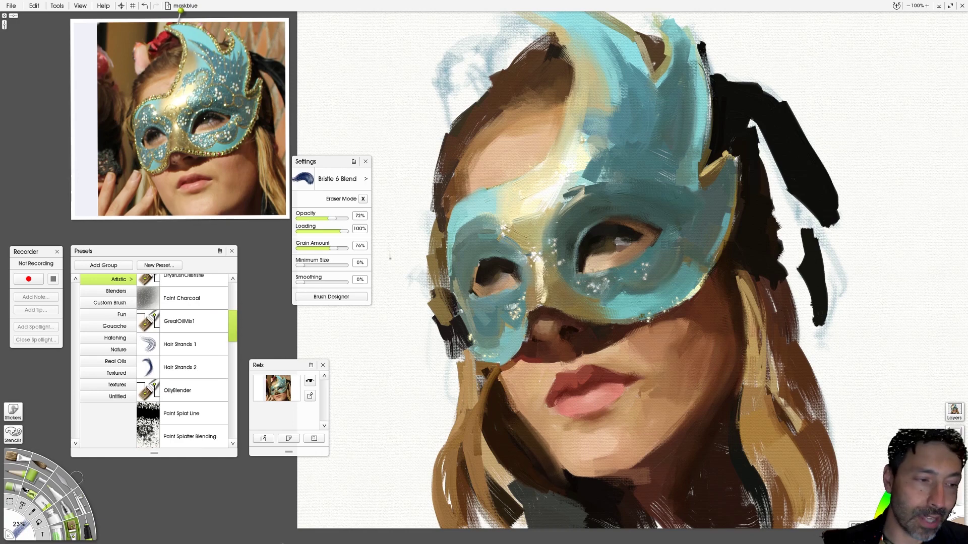
{"action": "left_click", "coordinate": [23, 456]}
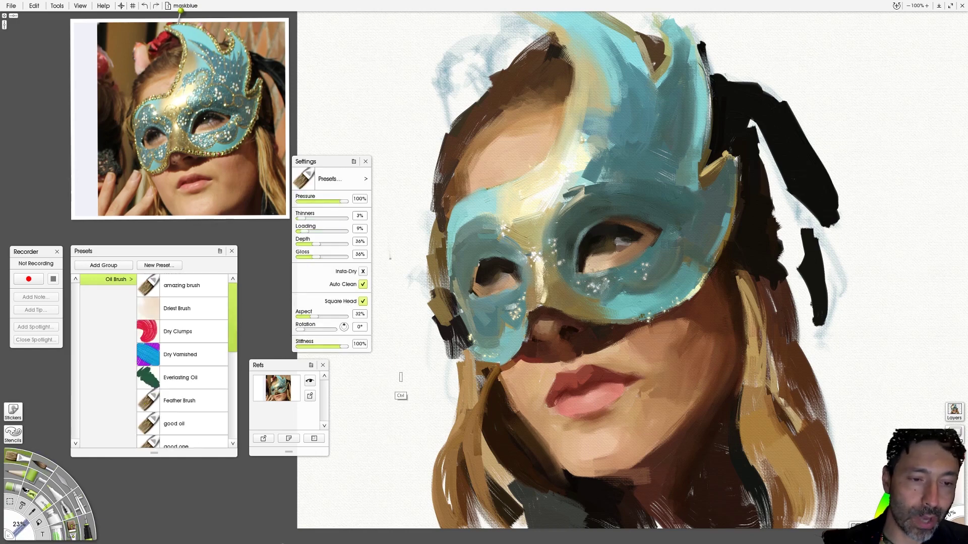
{"action": "left_click_drag", "start_coordinate": [358, 372], "coordinate": [390, 379]}
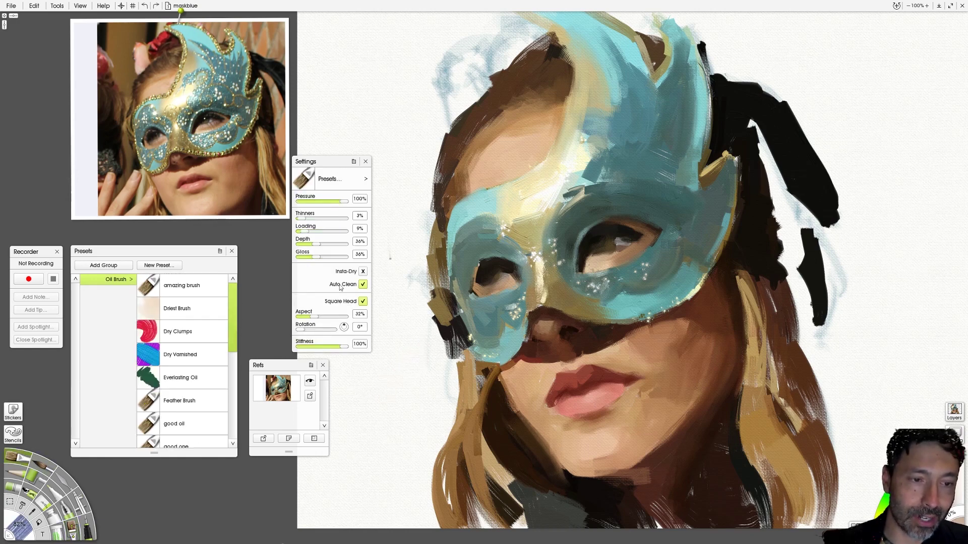
{"action": "left_click_drag", "start_coordinate": [344, 349], "coordinate": [333, 348]}
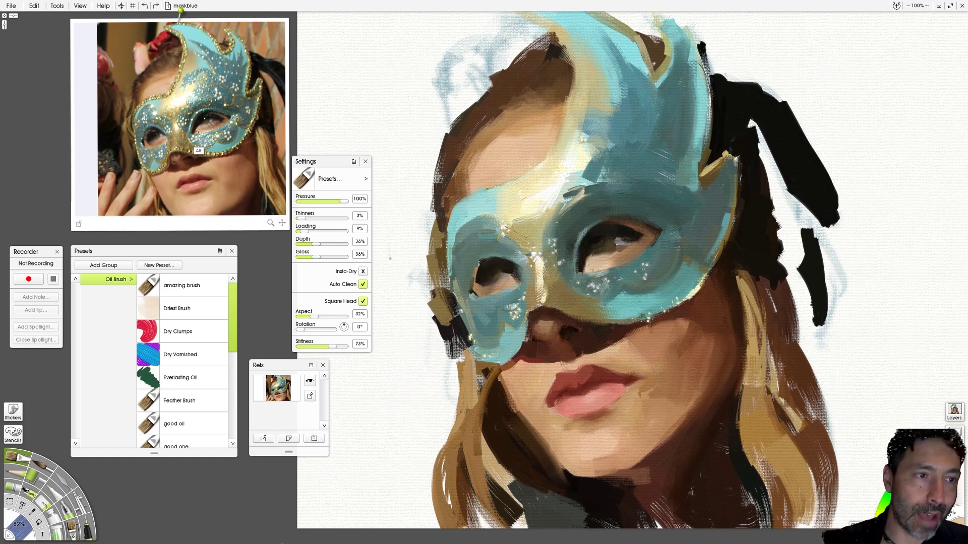
Paint light skin tones inside the larger eye opening with the 23% oil brush, sampling the reference and undoing stray strokes.
{"action": "mouse_move", "coordinate": [608, 301]}
{"action": "left_mouse_down"}
{"action": "mouse_move", "coordinate": [580, 303]}
{"action": "mouse_move", "coordinate": [570, 323]}
{"action": "left_mouse_up"}
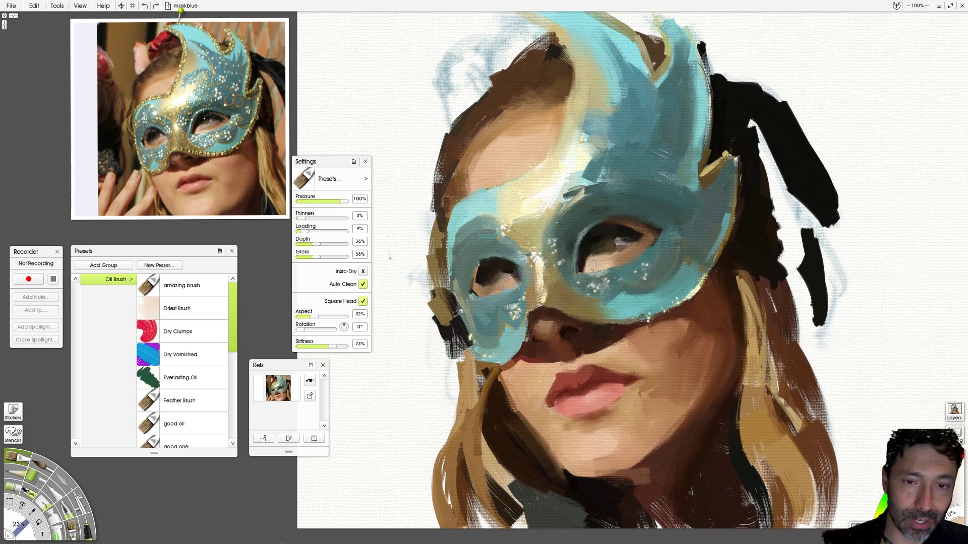
{"action": "key", "text": "ctrl+z"}
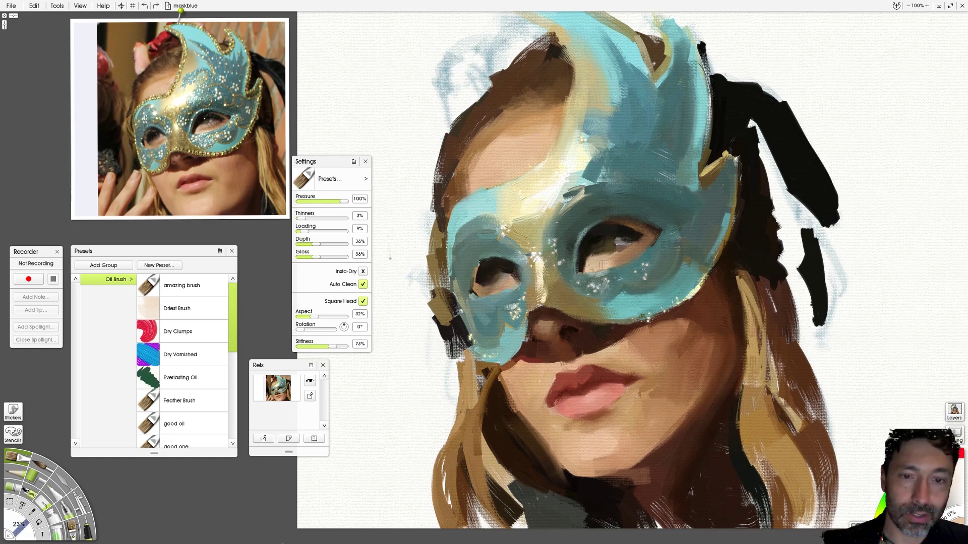
{"action": "left_click_drag", "start_coordinate": [590, 267], "coordinate": [618, 260]}
{"action": "mouse_move", "coordinate": [203, 145]}
{"action": "key", "text": "alt"}
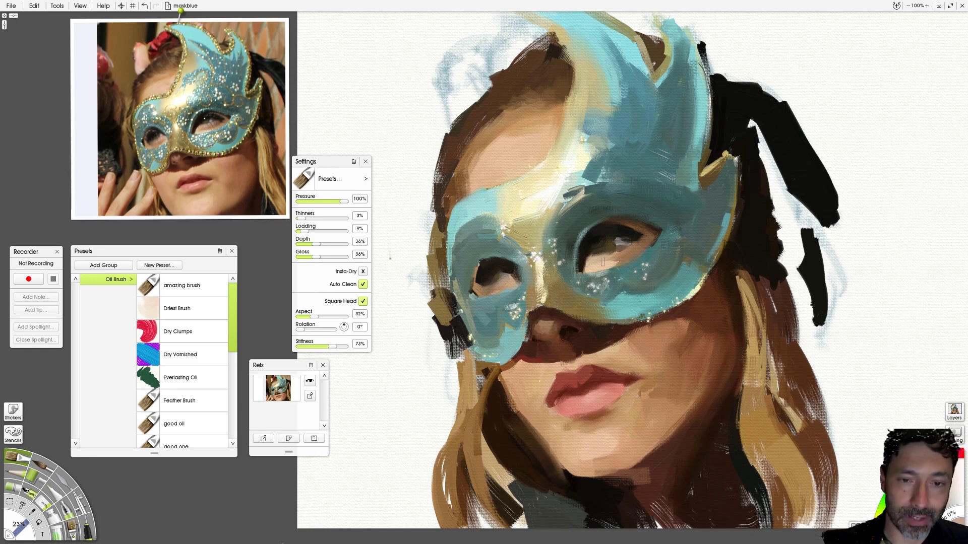
{"action": "mouse_move", "coordinate": [237, 138]}
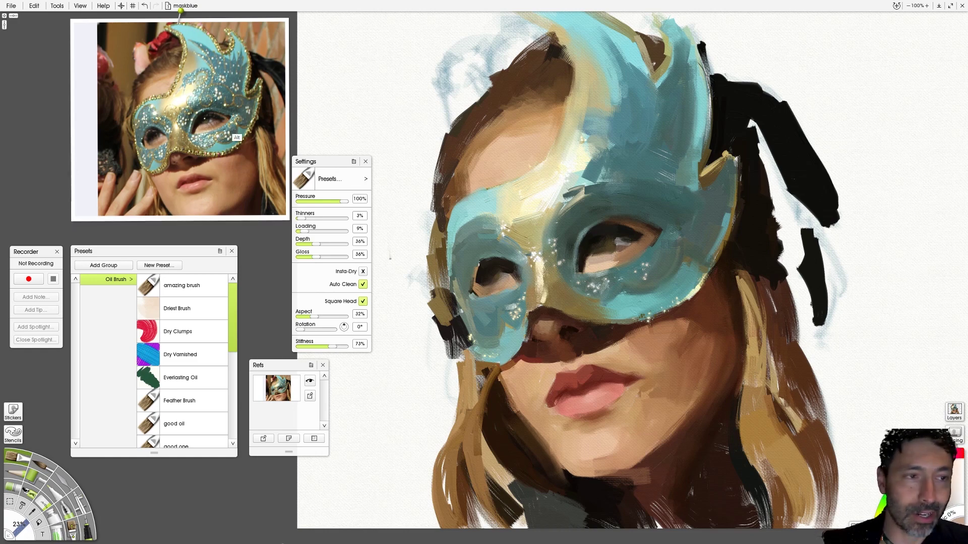
{"action": "key", "text": "alt"}
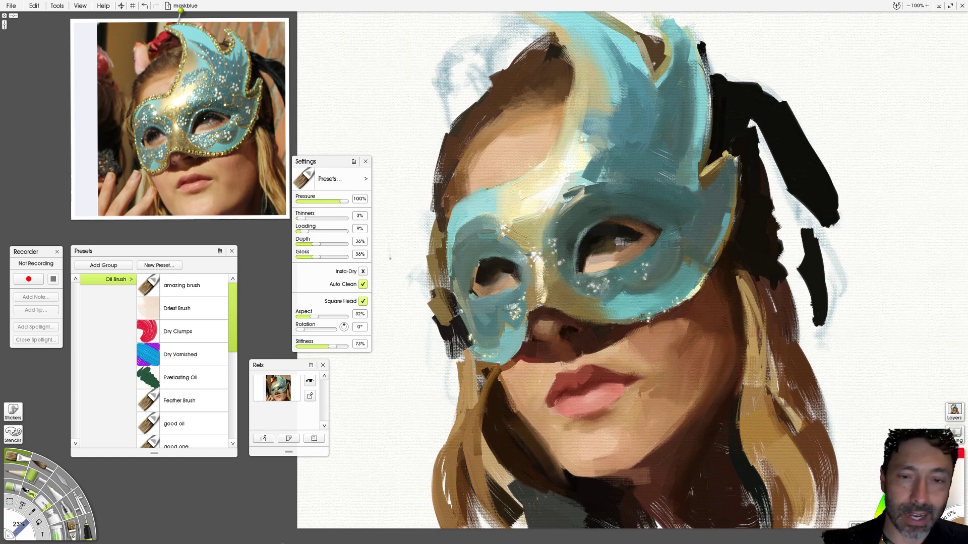
{"action": "mouse_move", "coordinate": [217, 123]}
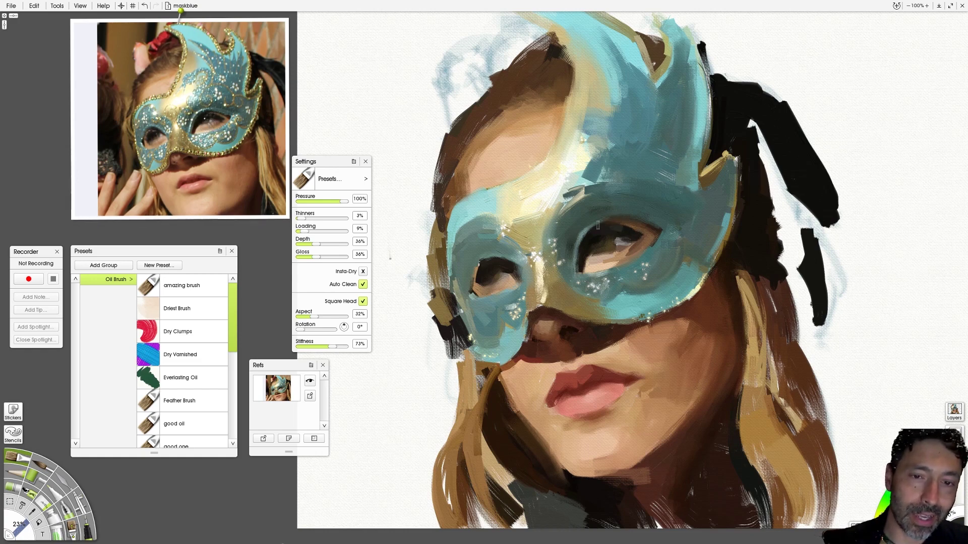
{"action": "key", "text": "ctrl+z"}
{"action": "key", "text": "ctrl+z"}
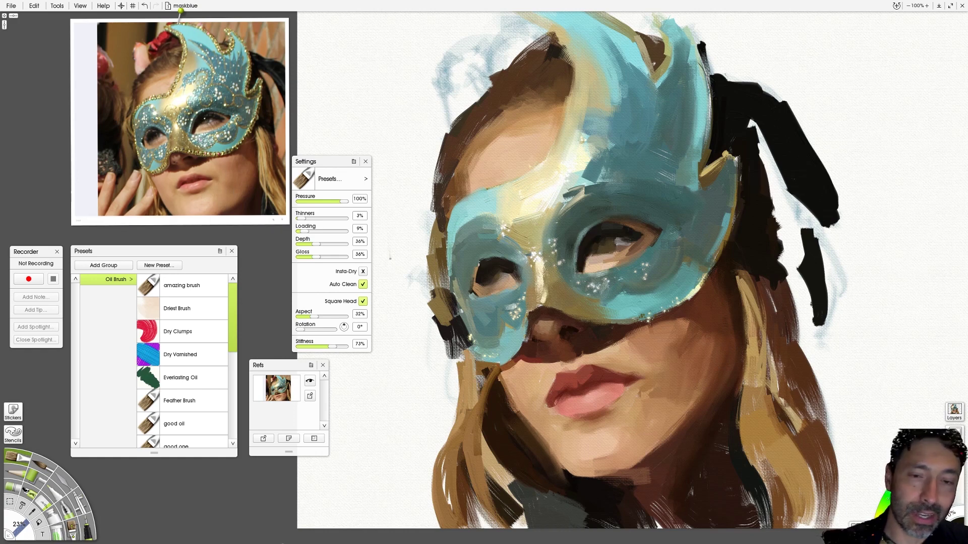
Shade the eyes with reference-sampled tones and detail the irises and dark lids with the oil brush at 12%, undoing the last stroke.
{"action": "key", "text": "alt"}
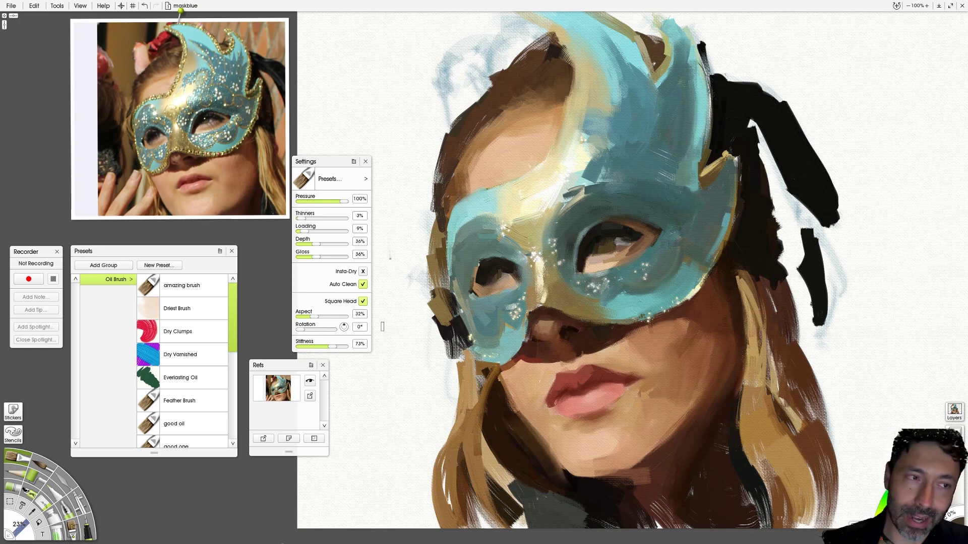
{"action": "scroll", "coordinate": [382, 327], "scroll_direction": "down", "scroll_amount": 1}
{"action": "key", "text": "alt"}
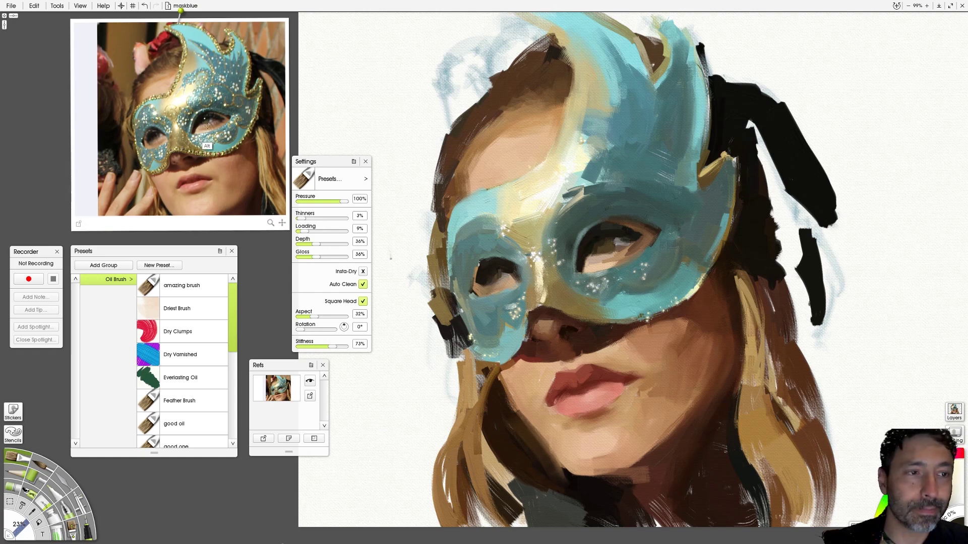
{"action": "key", "text": "alt"}
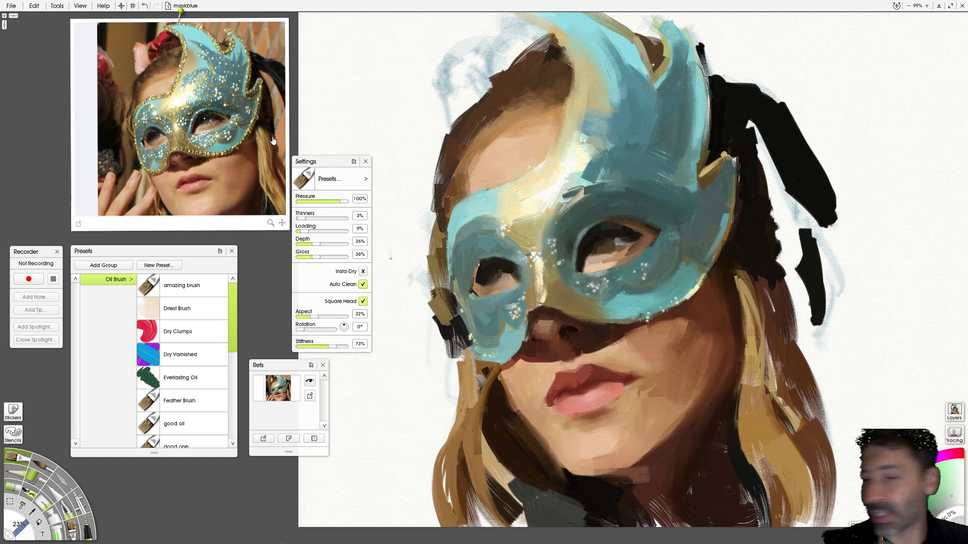
{"action": "key", "text": "shift"}
{"action": "key", "text": "bracketleft"}
{"action": "key", "text": "bracketleft"}
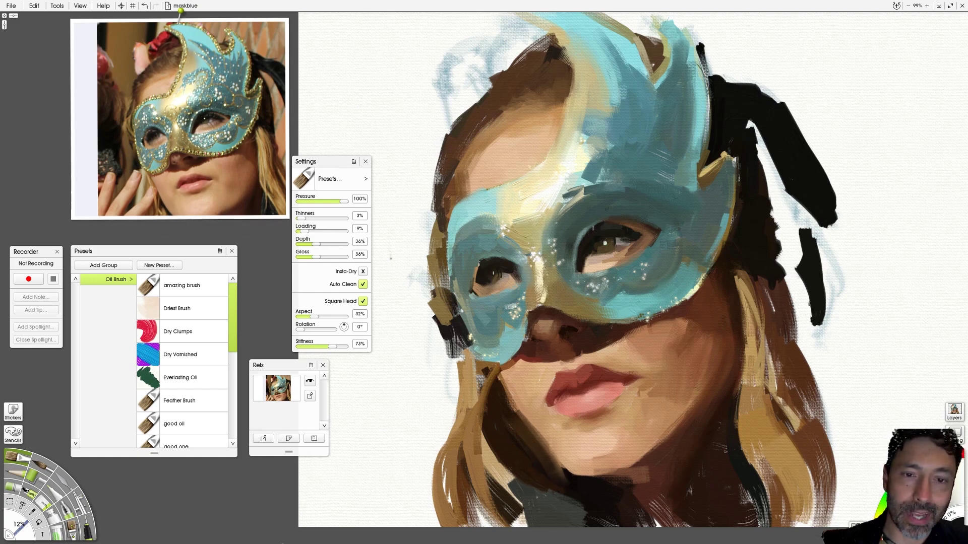
{"action": "key", "text": "ctrl+z"}
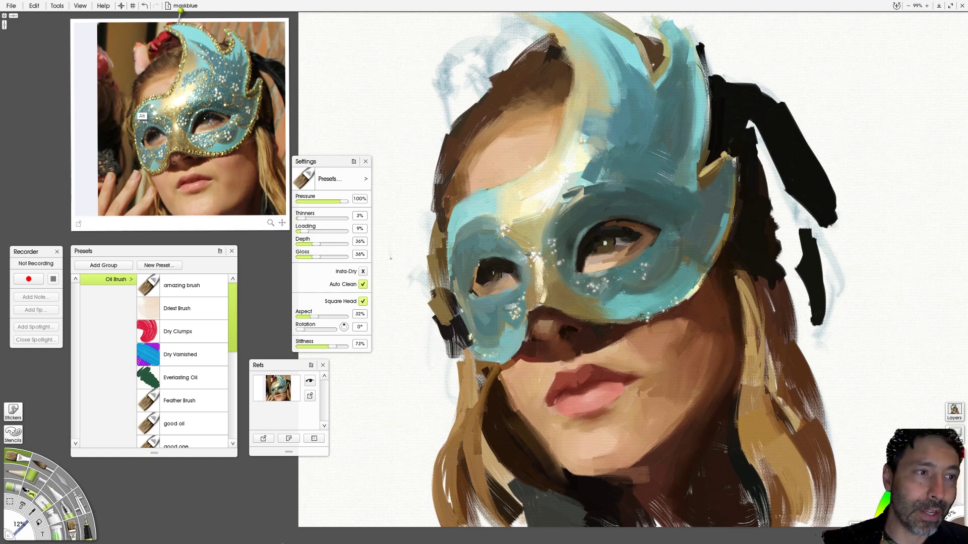
Refine the shading and contour of the lips with reference-sampled tones, using the oil brush at 24% size.
{"action": "key", "text": "bracketright"}
{"action": "key", "text": "bracketright"}
{"action": "key", "text": "bracketright"}
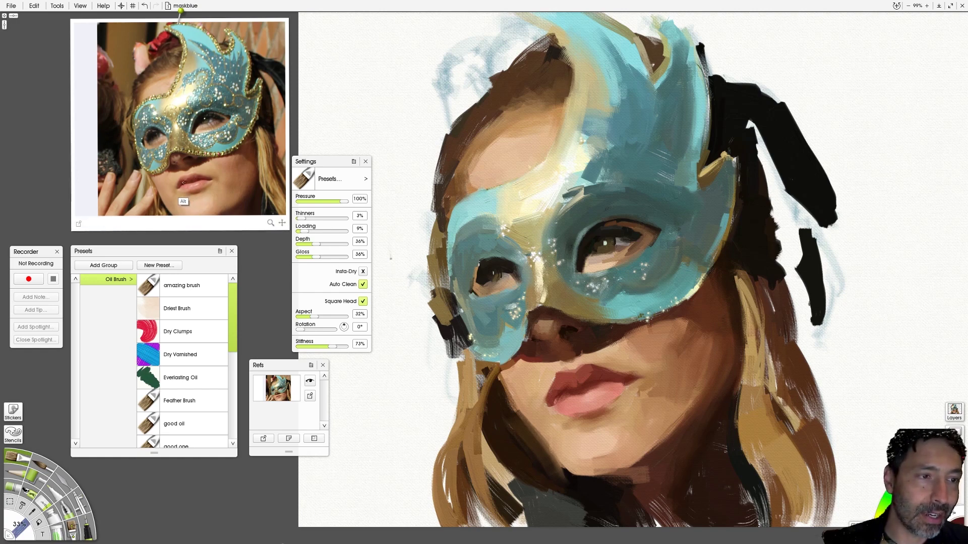
{"action": "key", "text": "bracketleft"}
{"action": "key", "text": "bracketright"}
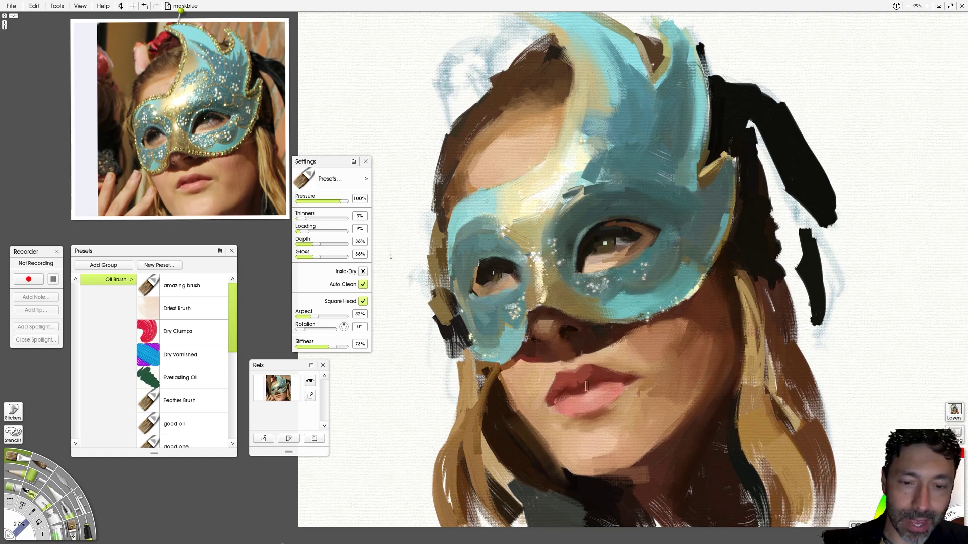
{"action": "key", "text": "bracketleft"}
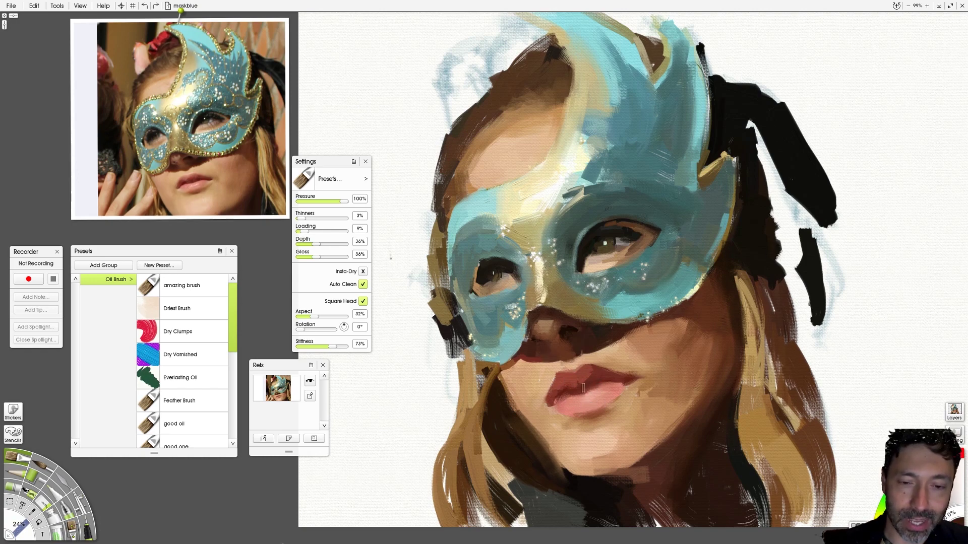
{"action": "mouse_move", "coordinate": [586, 386]}
{"action": "left_mouse_down"}
{"action": "mouse_move", "coordinate": [565, 395]}
{"action": "mouse_move", "coordinate": [585, 387]}
{"action": "left_mouse_up"}
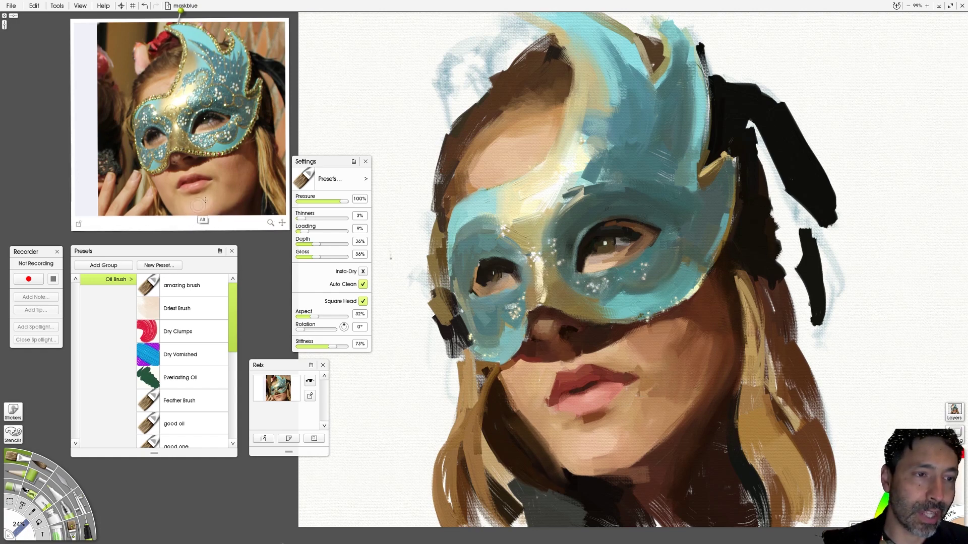
Paint sampled olive-gold on the mask's nose bridge and light blue above the larger eye opening at 45% size, undoing one stroke.
{"action": "key", "text": "bracketright"}
{"action": "key", "text": "bracketright"}
{"action": "key", "text": "bracketright"}
{"action": "key", "text": "bracketright"}
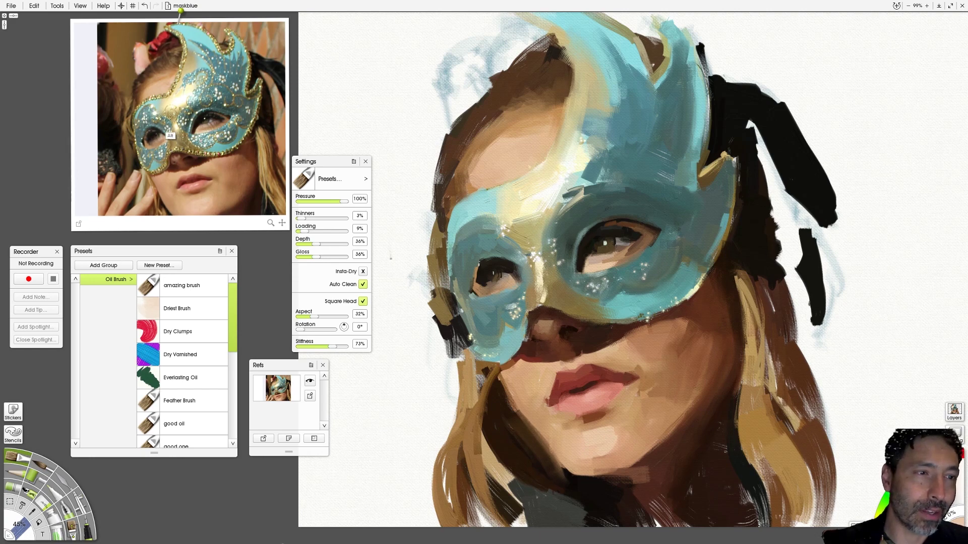
{"action": "mouse_move", "coordinate": [520, 252]}
{"action": "left_mouse_down"}
{"action": "mouse_move", "coordinate": [540, 230]}
{"action": "mouse_move", "coordinate": [532, 256]}
{"action": "left_mouse_up"}
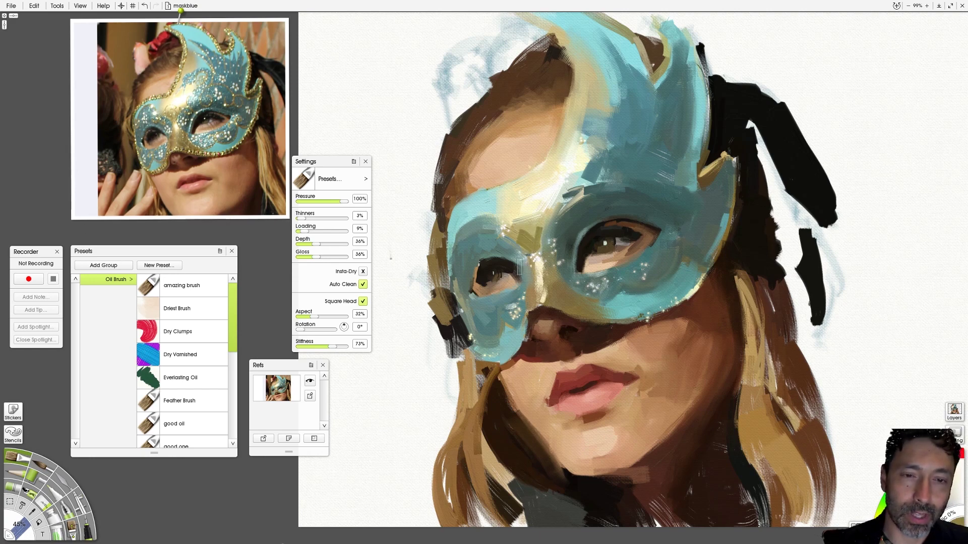
{"action": "key", "text": "ctrl+z"}
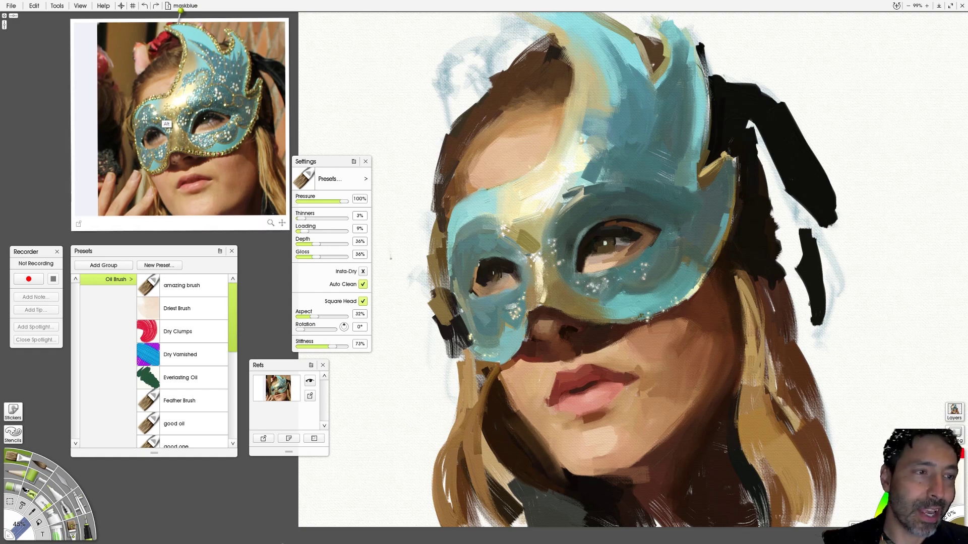
{"action": "left_click_drag", "start_coordinate": [537, 249], "coordinate": [537, 222]}
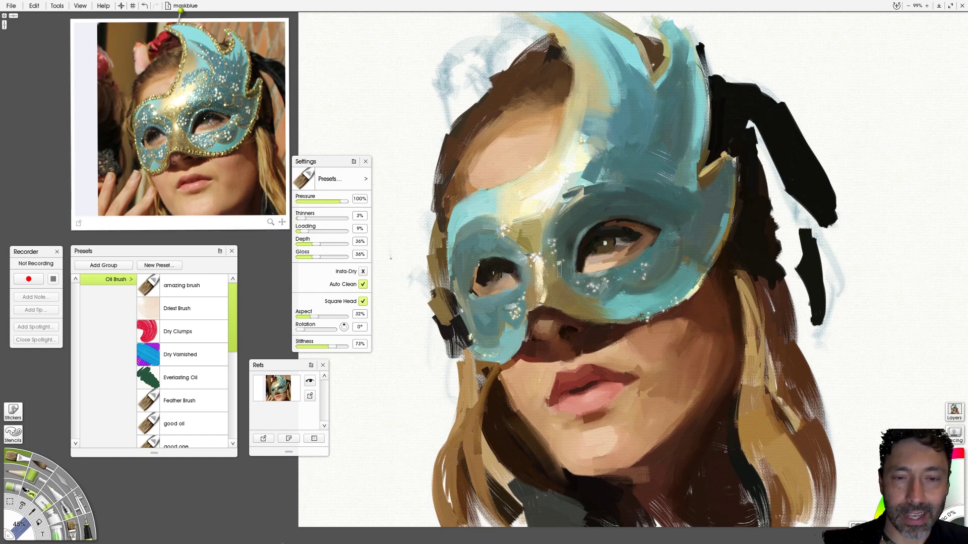
{"action": "key", "text": "alt"}
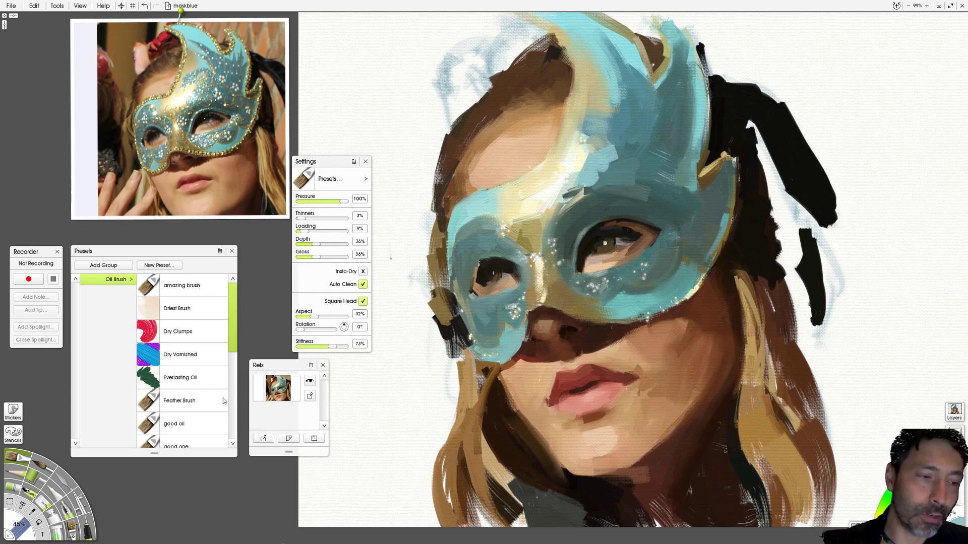
Switch to the Paint Splatter Blending preset and break up the light blue patch above the larger eye opening at 48% size.
{"action": "mouse_move", "coordinate": [234, 328]}
{"action": "left_mouse_down"}
{"action": "mouse_move", "coordinate": [232, 428]}
{"action": "mouse_move", "coordinate": [234, 323]}
{"action": "left_mouse_up"}
{"action": "left_click", "coordinate": [72, 533]}
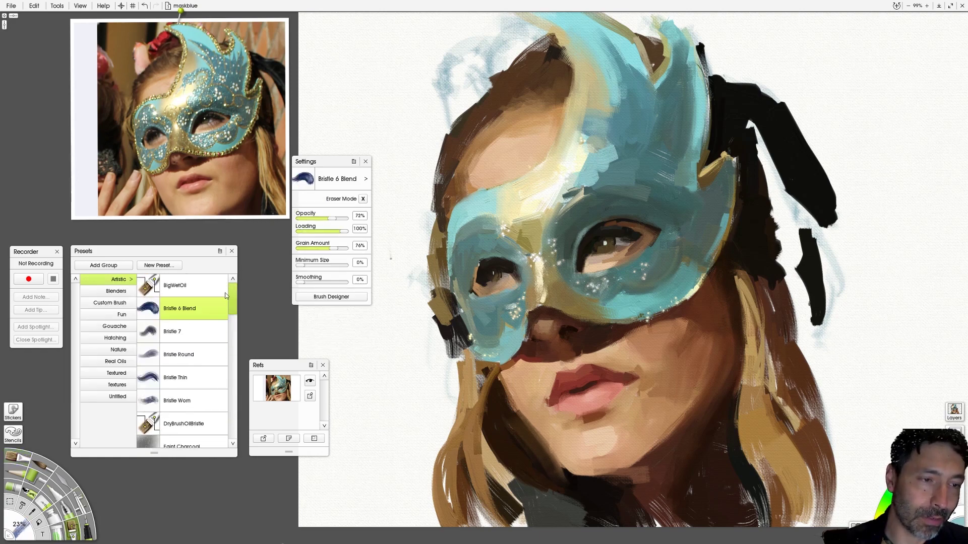
{"action": "mouse_move", "coordinate": [234, 302]}
{"action": "left_mouse_down"}
{"action": "mouse_move", "coordinate": [232, 341]}
{"action": "mouse_move", "coordinate": [179, 338]}
{"action": "left_mouse_up"}
{"action": "left_click", "coordinate": [175, 369]}
{"action": "left_click", "coordinate": [200, 350]}
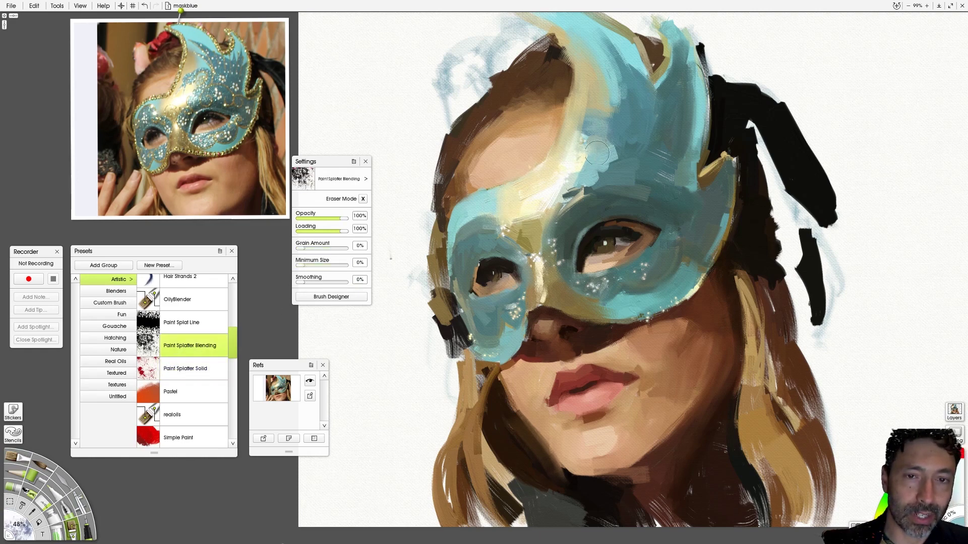
{"action": "key", "text": "alt"}
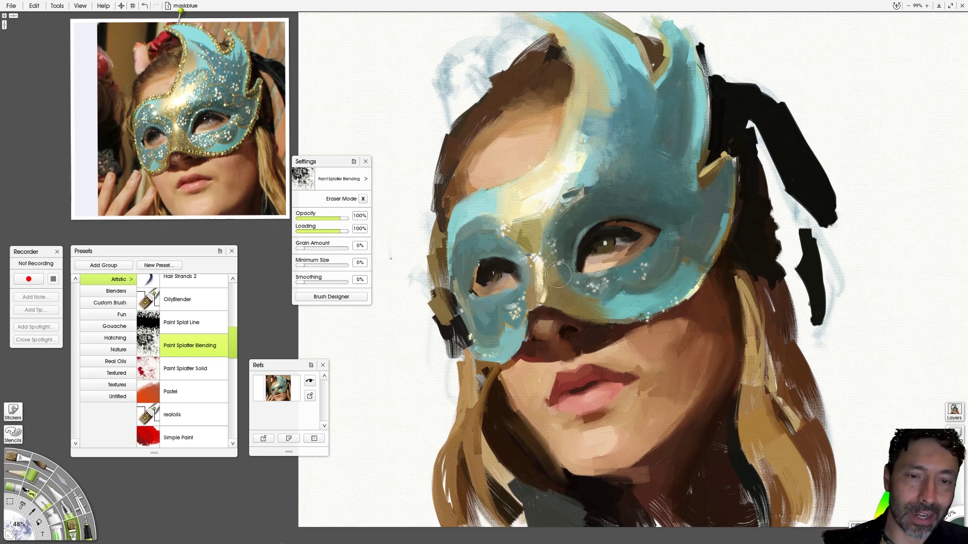
Add splatter texture to the mask below the larger eye opening, using tones sampled from the reference.
{"action": "key", "text": "alt"}
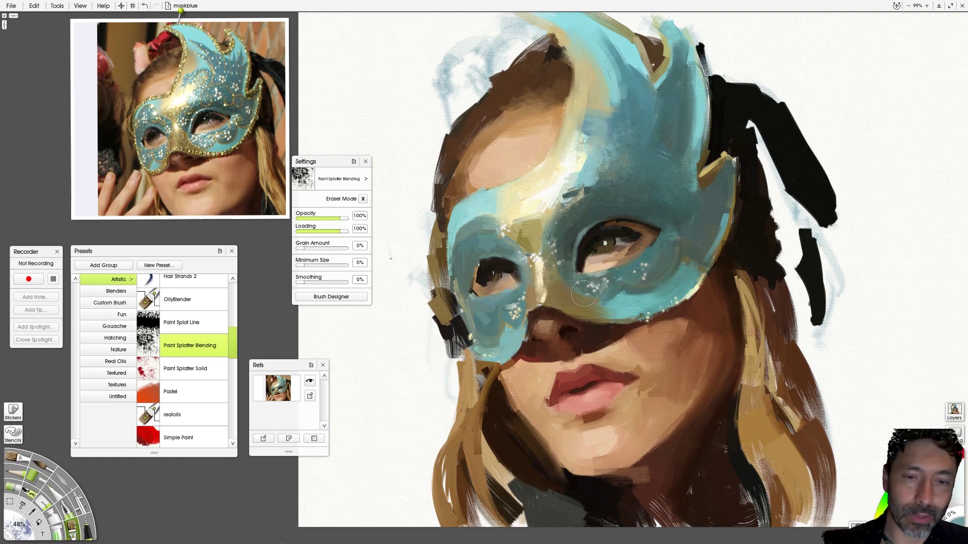
{"action": "left_click", "coordinate": [217, 146], "text": "alt"}
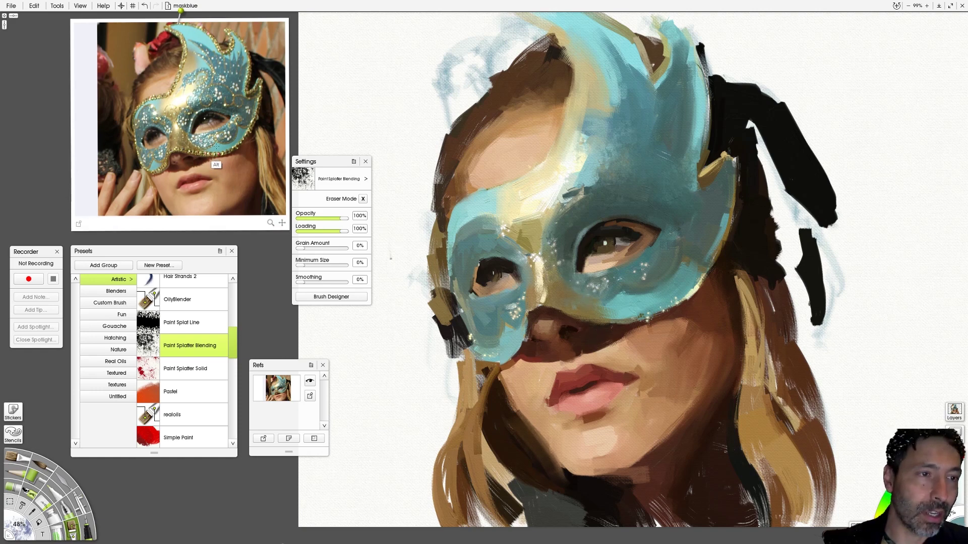
{"action": "left_click_drag", "start_coordinate": [654, 305], "coordinate": [622, 305]}
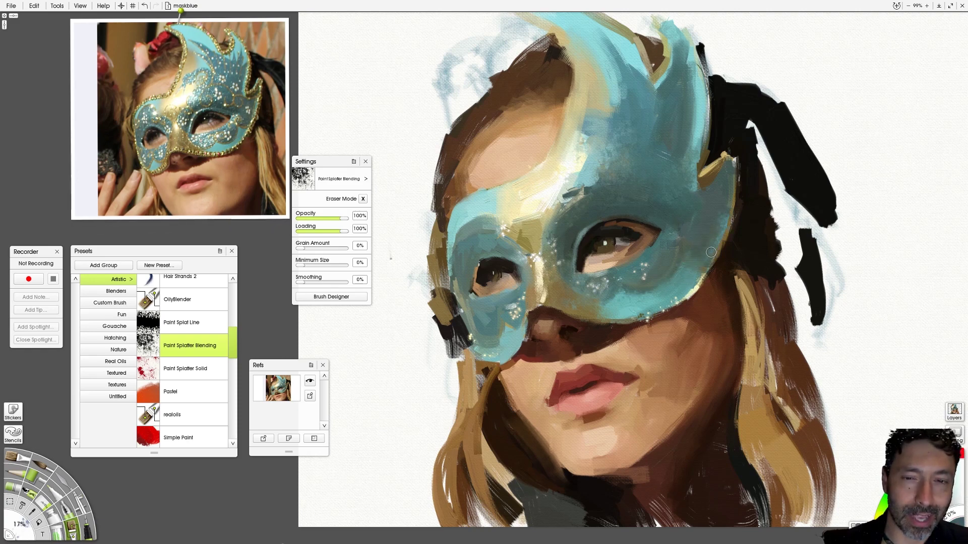
Enlarge the splatter brush to 56% and texture the gold and blue tones on the mask's upper crest.
{"action": "key", "text": "bracketright"}
{"action": "key", "text": "bracketright"}
{"action": "key", "text": "bracketright"}
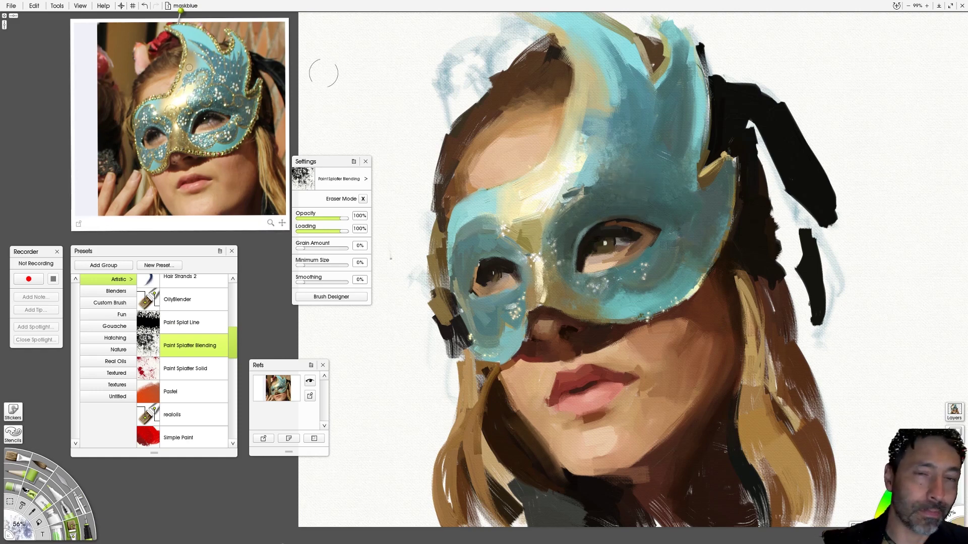
{"action": "key", "text": "alt"}
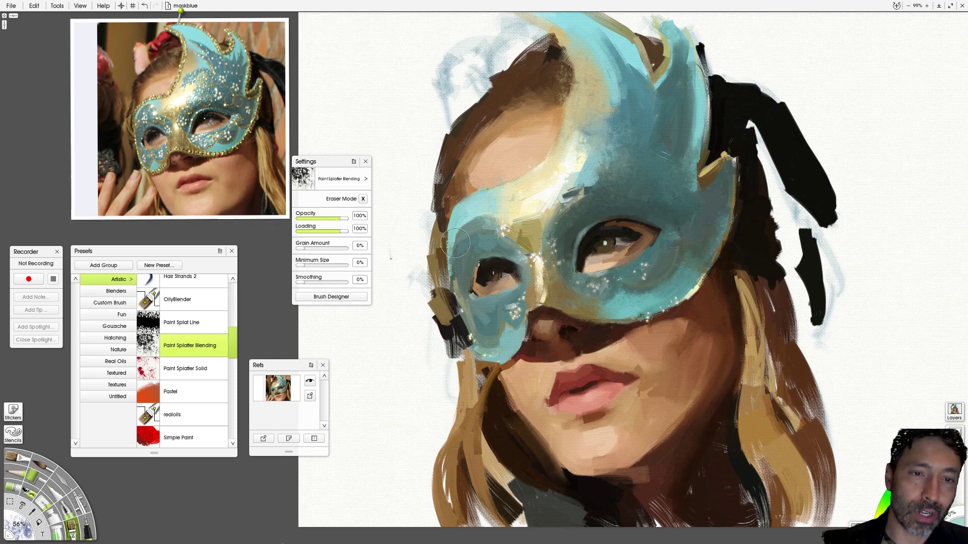
{"action": "left_click", "coordinate": [66, 508]}
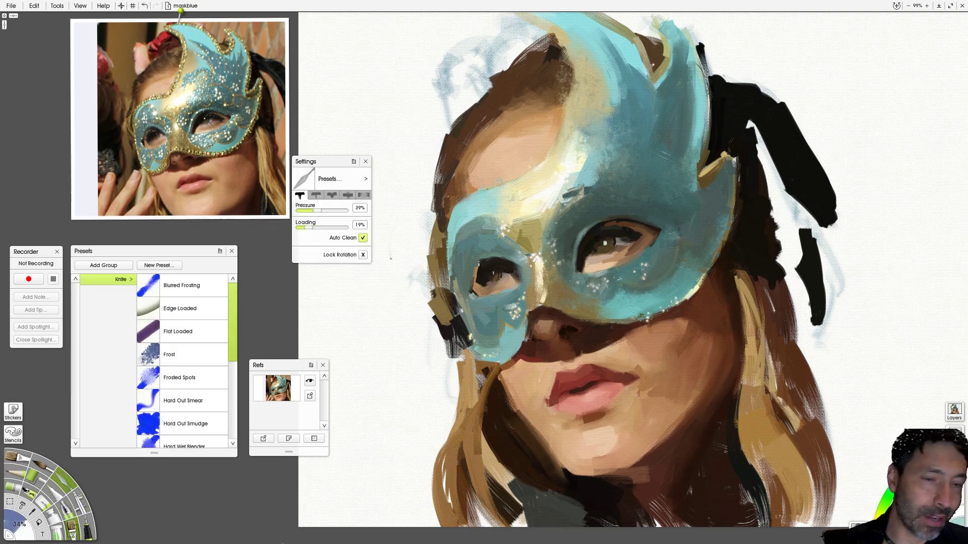
{"action": "left_click_drag", "start_coordinate": [384, 294], "coordinate": [399, 353]}
{"action": "key", "text": "ctrl+z"}
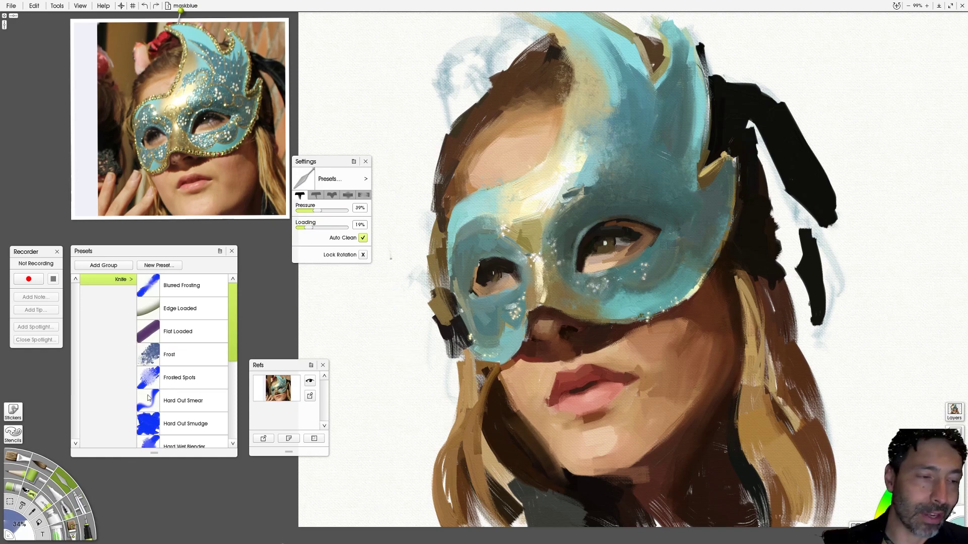
Return to the Paint Splatter Blending preset and texture the forehead, hairline and mask bridge, reducing the size to 33%.
{"action": "left_click", "coordinate": [75, 527]}
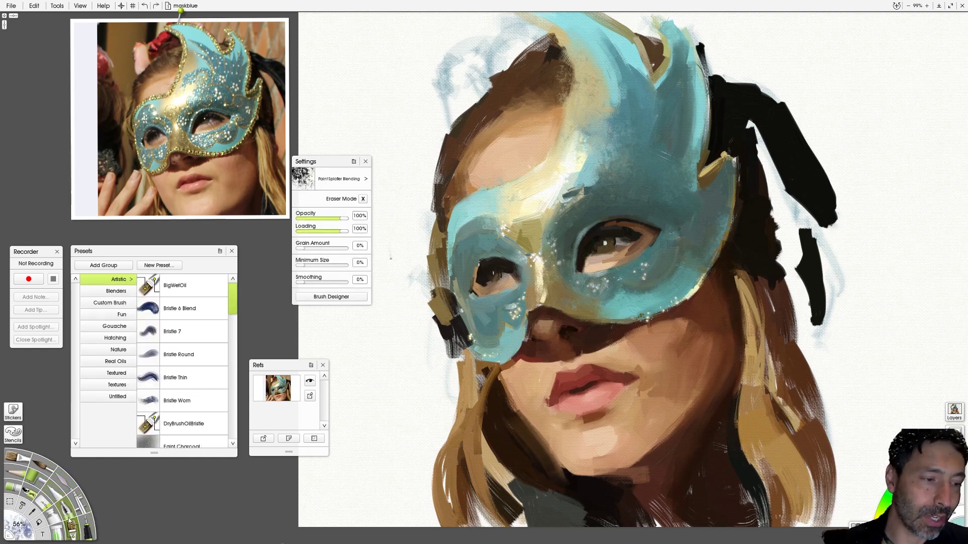
{"action": "left_click_drag", "start_coordinate": [235, 303], "coordinate": [234, 342]}
{"action": "left_click", "coordinate": [191, 358]}
{"action": "mouse_move", "coordinate": [535, 177]}
{"action": "left_mouse_down"}
{"action": "mouse_move", "coordinate": [496, 151]}
{"action": "mouse_move", "coordinate": [461, 183]}
{"action": "left_mouse_up"}
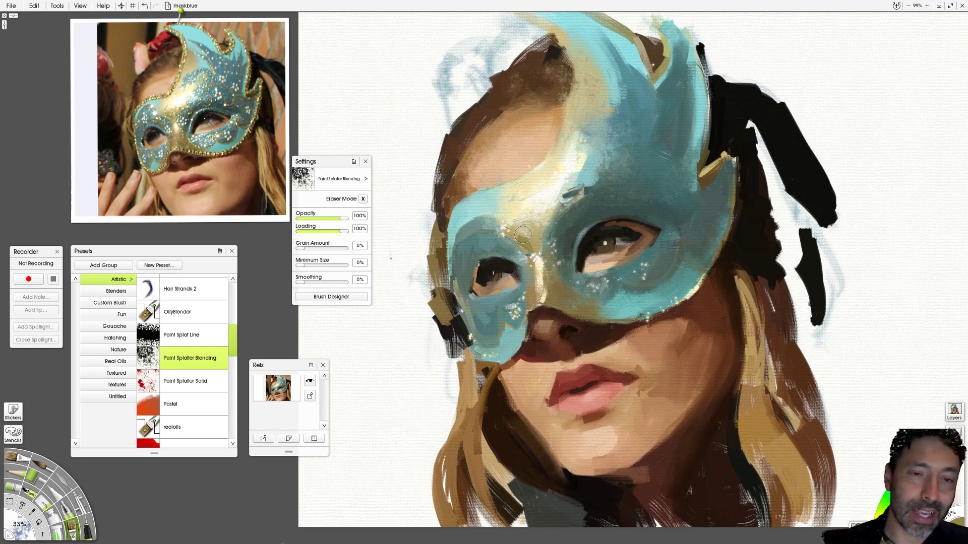
Add finer splatter texture to the lower mask and nearby skin with reference-sampled tones at 25% size.
{"action": "key", "text": "alt"}
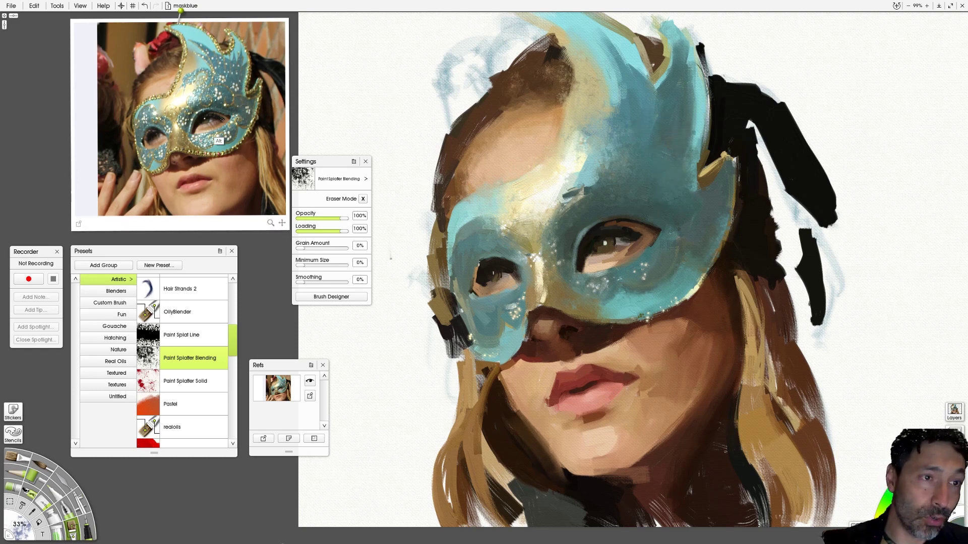
{"action": "key", "text": "bracketleft"}
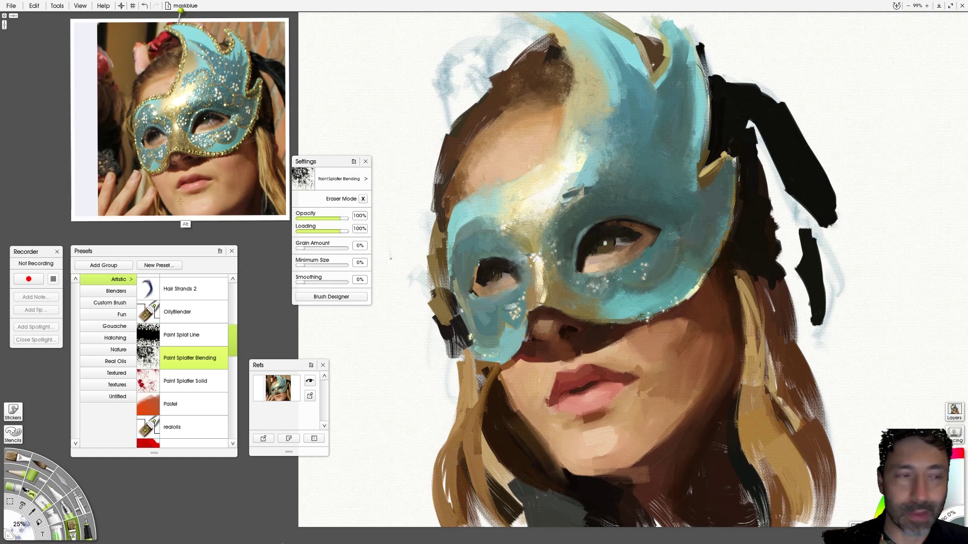
{"action": "key", "text": "alt"}
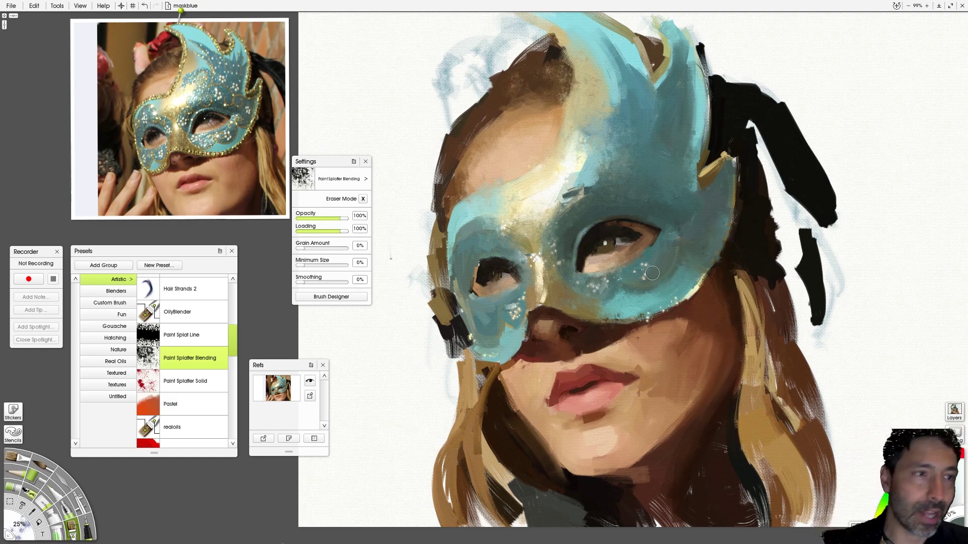
Switch to the Oil Brush at 45% and repaint the mask's outer edge, the dark hair beside it and the crest with sampled colours.
{"action": "left_click", "coordinate": [16, 459]}
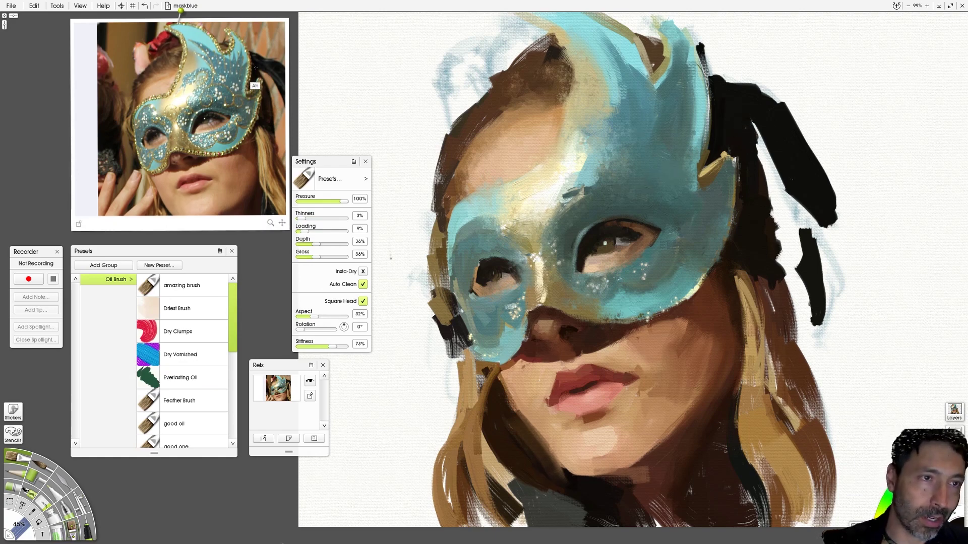
{"action": "mouse_move", "coordinate": [744, 154]}
{"action": "left_mouse_down"}
{"action": "mouse_move", "coordinate": [741, 202]}
{"action": "mouse_move", "coordinate": [736, 149]}
{"action": "mouse_move", "coordinate": [728, 225]}
{"action": "left_mouse_up"}
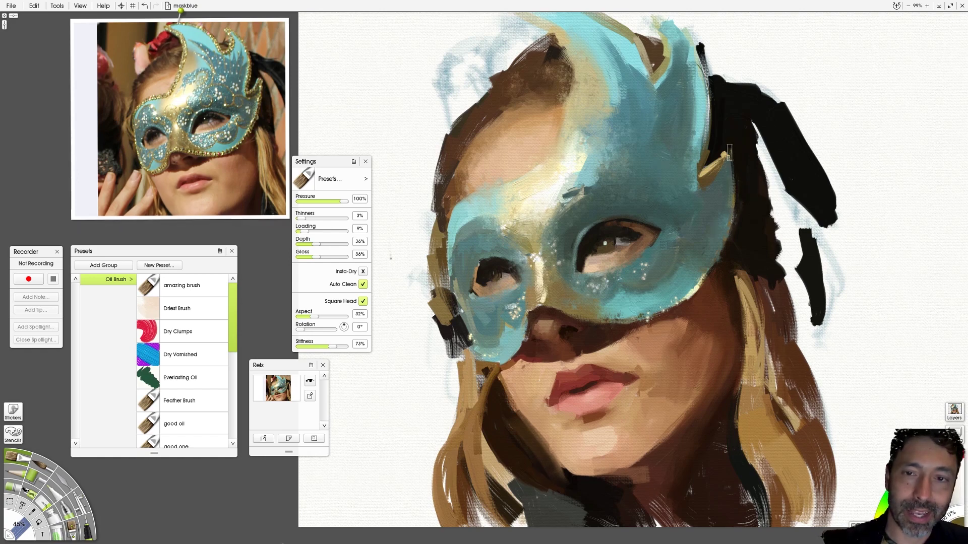
{"action": "left_click_drag", "start_coordinate": [729, 153], "coordinate": [733, 226]}
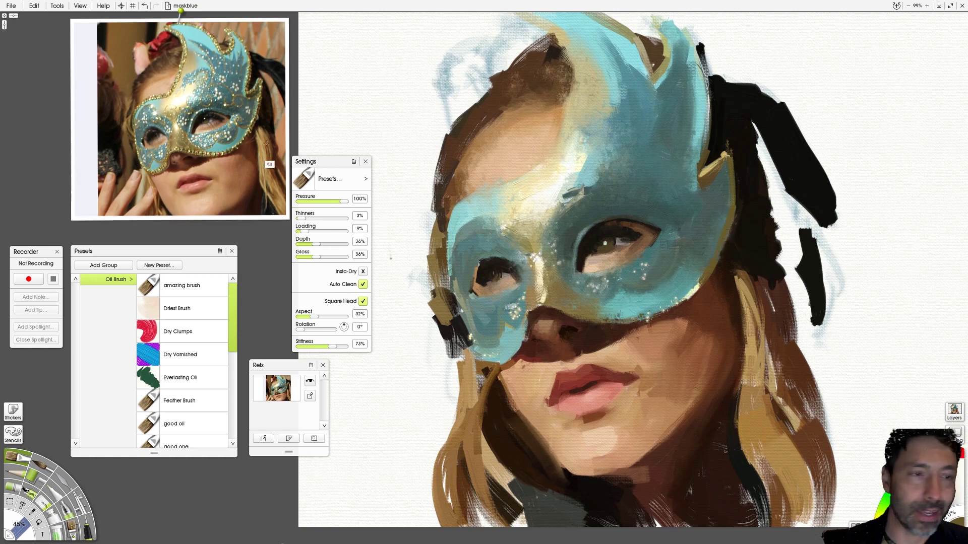
{"action": "key", "text": "alt"}
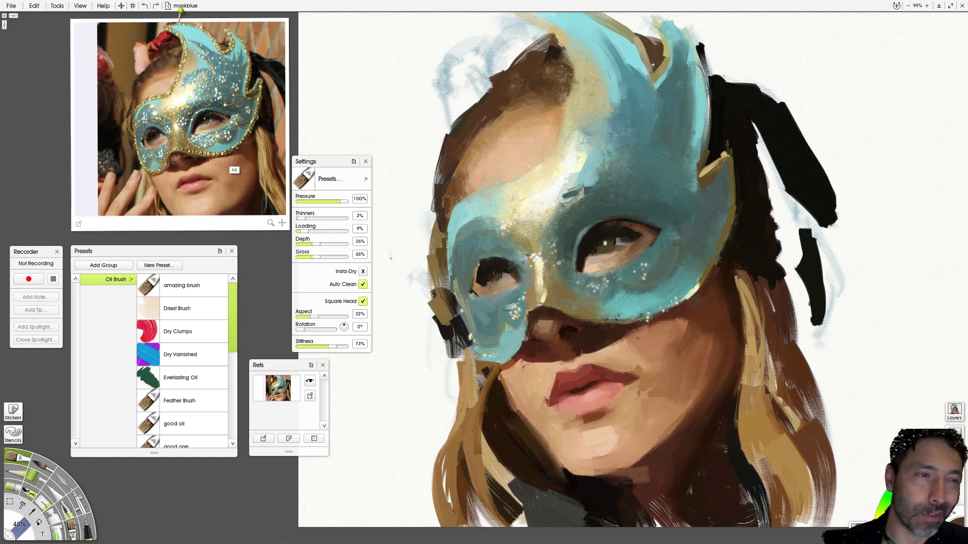
{"action": "left_click", "coordinate": [235, 167], "text": "alt"}
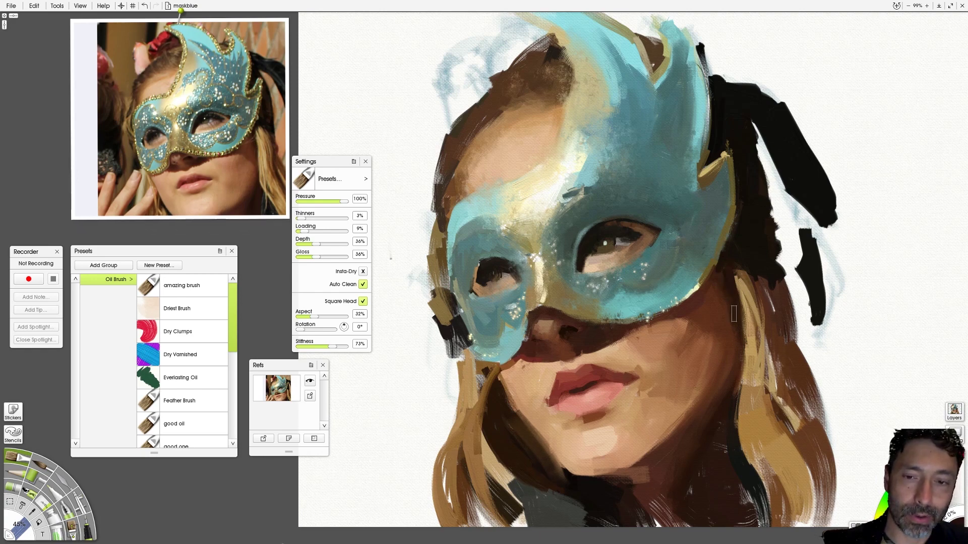
{"action": "mouse_move", "coordinate": [713, 133]}
{"action": "left_mouse_down"}
{"action": "mouse_move", "coordinate": [703, 170]}
{"action": "mouse_move", "coordinate": [709, 112]}
{"action": "left_mouse_up"}
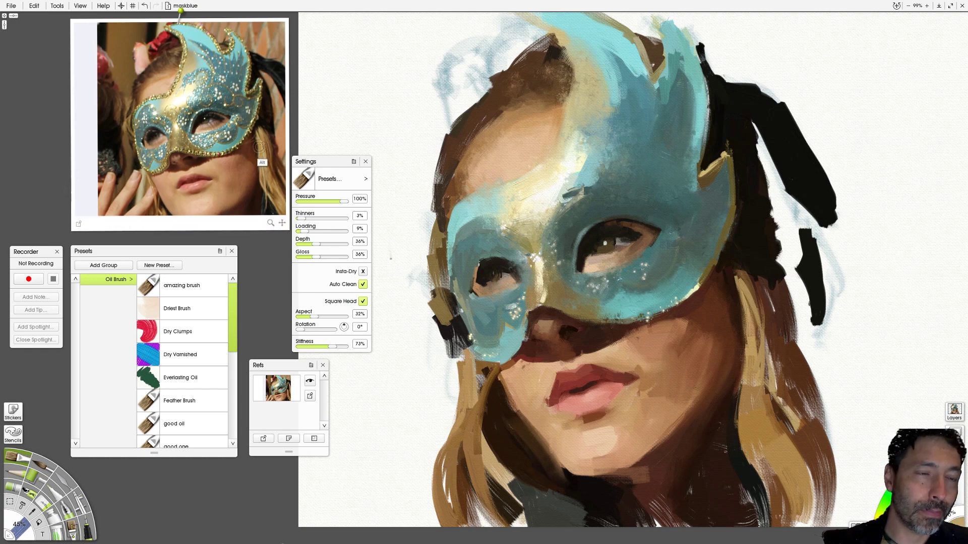
Enlarge the oil brush to 90% and extend the dark outer hair strands downward beside the blonde hair.
{"action": "key", "text": "bracketright"}
{"action": "key", "text": "bracketright"}
{"action": "key", "text": "bracketright"}
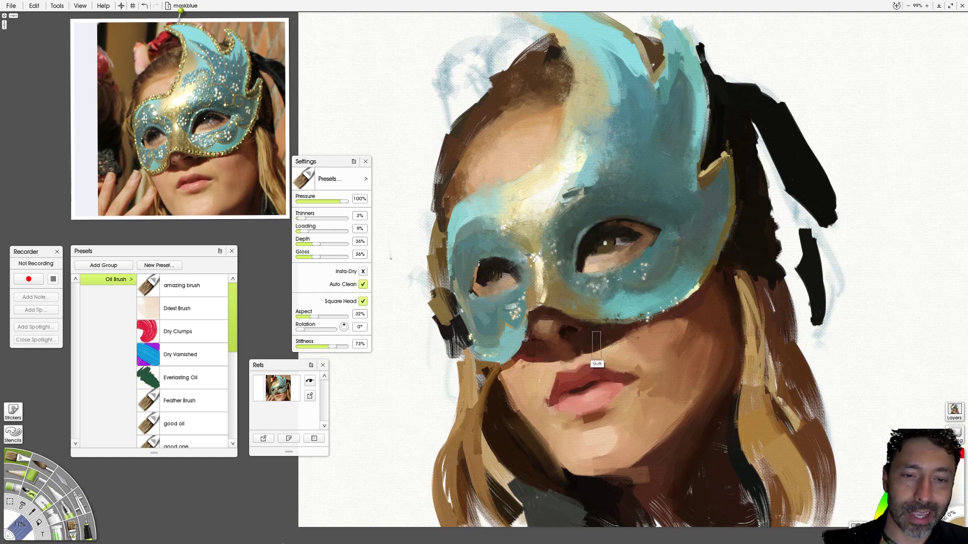
{"action": "left_click_drag", "start_coordinate": [634, 348], "coordinate": [563, 308]}
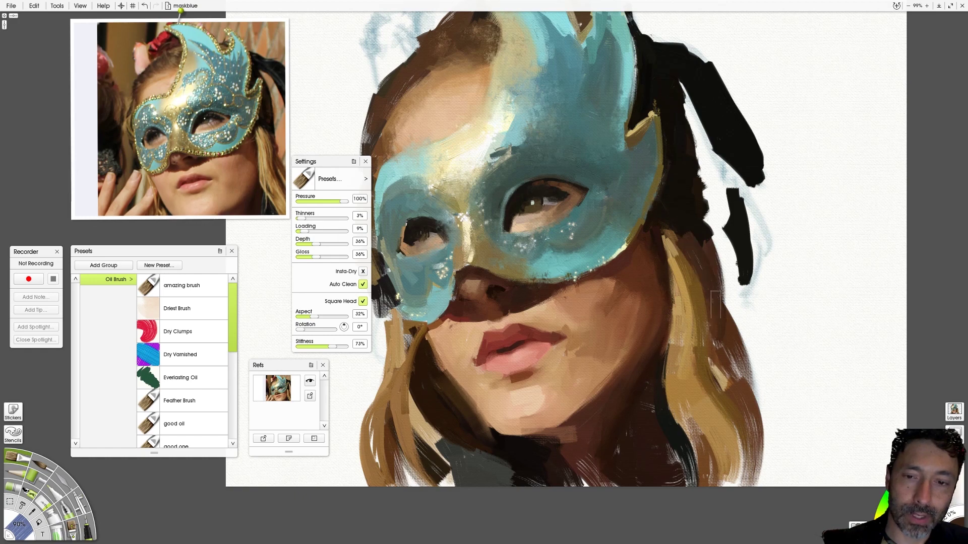
{"action": "left_click_drag", "start_coordinate": [716, 308], "coordinate": [796, 513]}
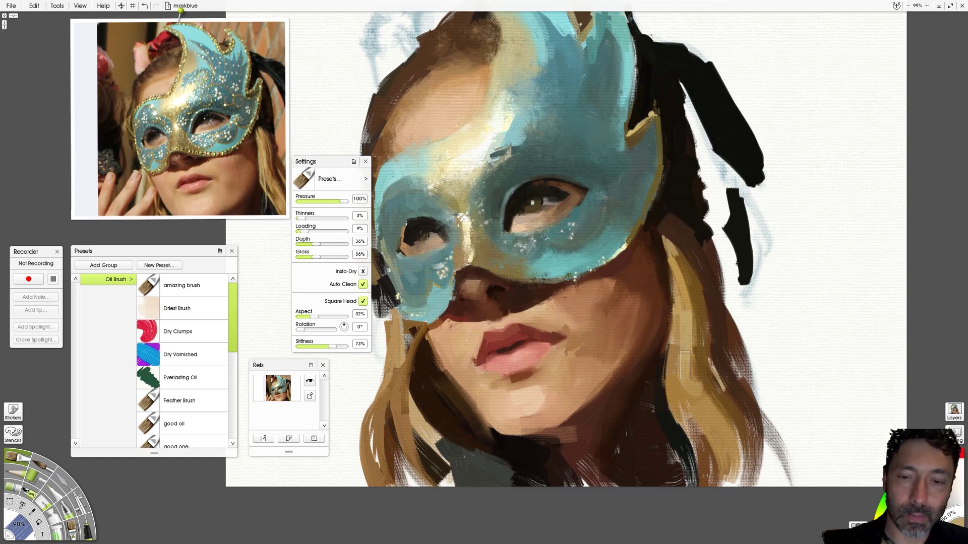
Paint lighter strands through the blonde hair beside the cheek, undoing one stroke, and touch up the shaded cheek.
{"action": "left_click_drag", "start_coordinate": [685, 366], "coordinate": [702, 424]}
{"action": "left_click_drag", "start_coordinate": [658, 206], "coordinate": [678, 302]}
{"action": "key", "text": "ctrl+z"}
{"action": "left_click_drag", "start_coordinate": [630, 356], "coordinate": [590, 362]}
{"action": "left_click_drag", "start_coordinate": [662, 214], "coordinate": [674, 252]}
{"action": "mouse_move", "coordinate": [687, 247]}
{"action": "left_mouse_down"}
{"action": "mouse_move", "coordinate": [661, 189]}
{"action": "mouse_move", "coordinate": [677, 235]}
{"action": "mouse_move", "coordinate": [663, 211]}
{"action": "mouse_move", "coordinate": [680, 239]}
{"action": "mouse_move", "coordinate": [664, 191]}
{"action": "mouse_move", "coordinate": [671, 220]}
{"action": "mouse_move", "coordinate": [659, 204]}
{"action": "mouse_move", "coordinate": [701, 249]}
{"action": "mouse_move", "coordinate": [674, 218]}
{"action": "mouse_move", "coordinate": [717, 275]}
{"action": "mouse_move", "coordinate": [721, 301]}
{"action": "left_mouse_up"}
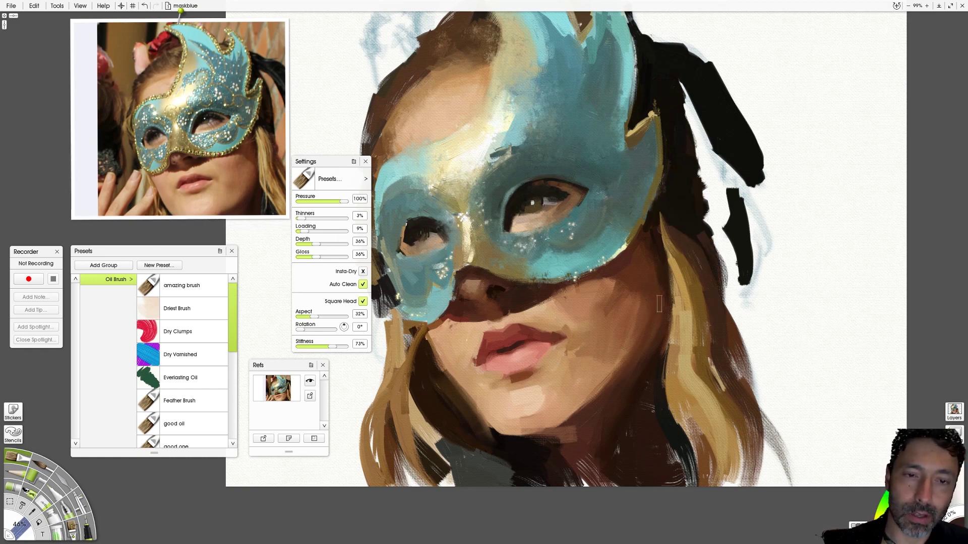
{"action": "key", "text": "bracketright"}
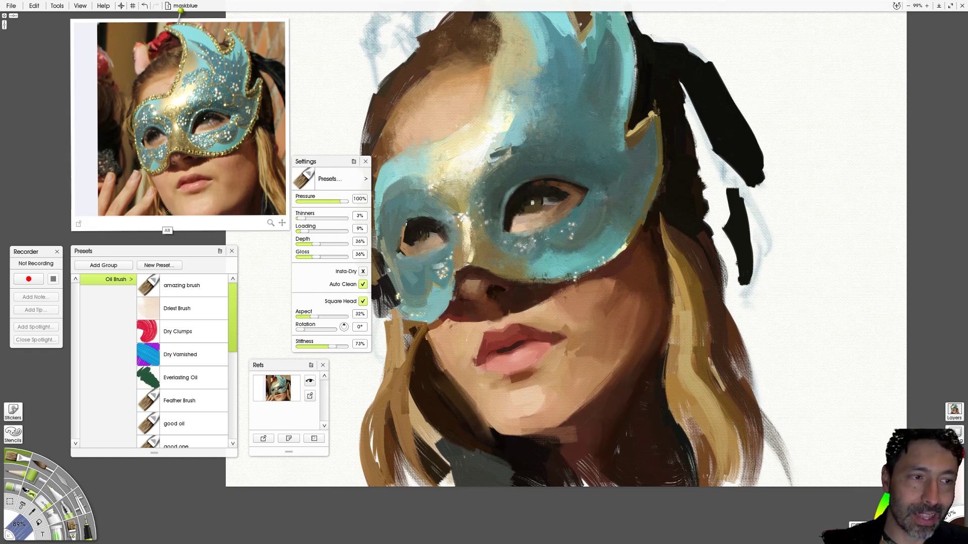
Reduce the Oil Brush to 50% and touch up the dark hair and neck below the jaw.
{"action": "key", "text": "bracketleft"}
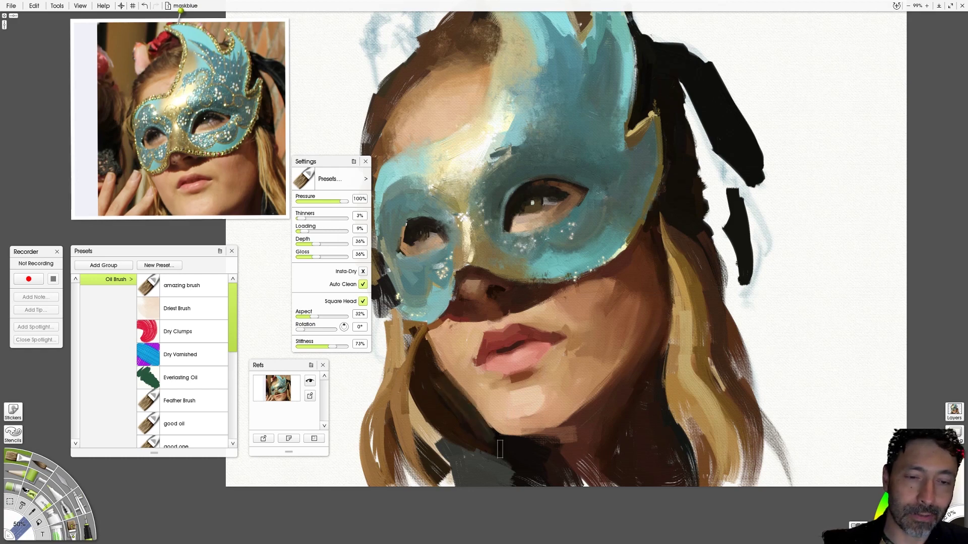
{"action": "left_click_drag", "start_coordinate": [499, 444], "coordinate": [466, 408]}
{"action": "key", "text": "ctrl+z"}
{"action": "key", "text": "ctrl+y"}
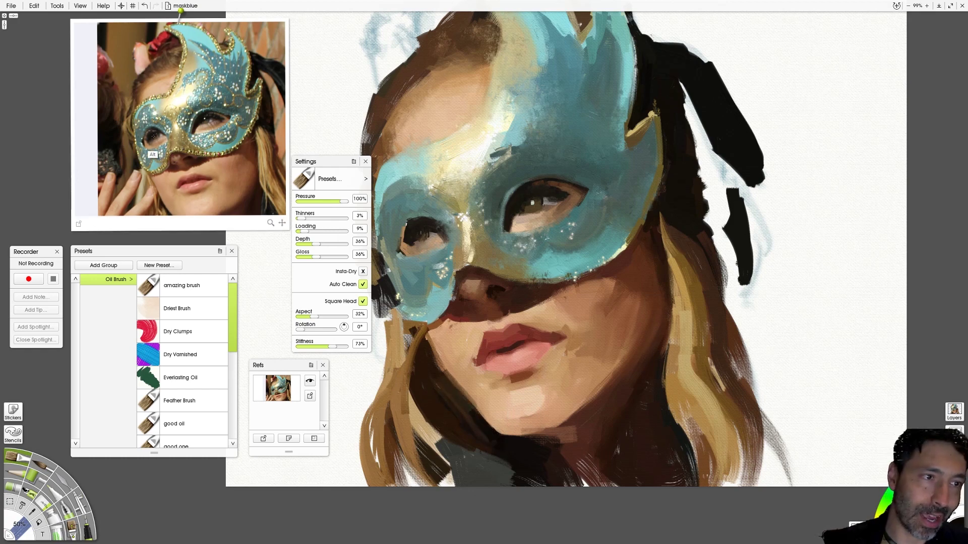
Reduce the oil brush to 27% and refine the smaller eye opening, the mask's inner edge and the nose shadow with sampled colours.
{"action": "key", "text": "bracketleft"}
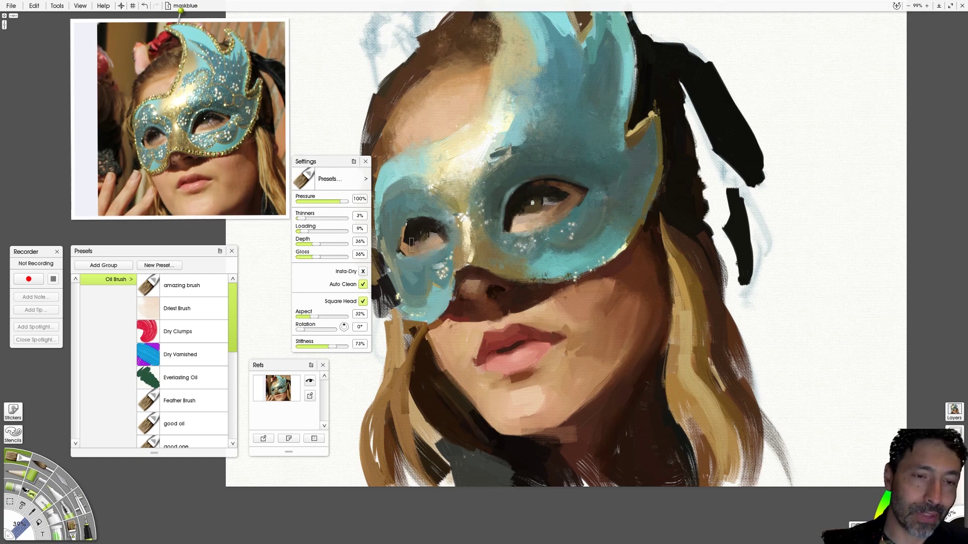
{"action": "key", "text": "bracketleft"}
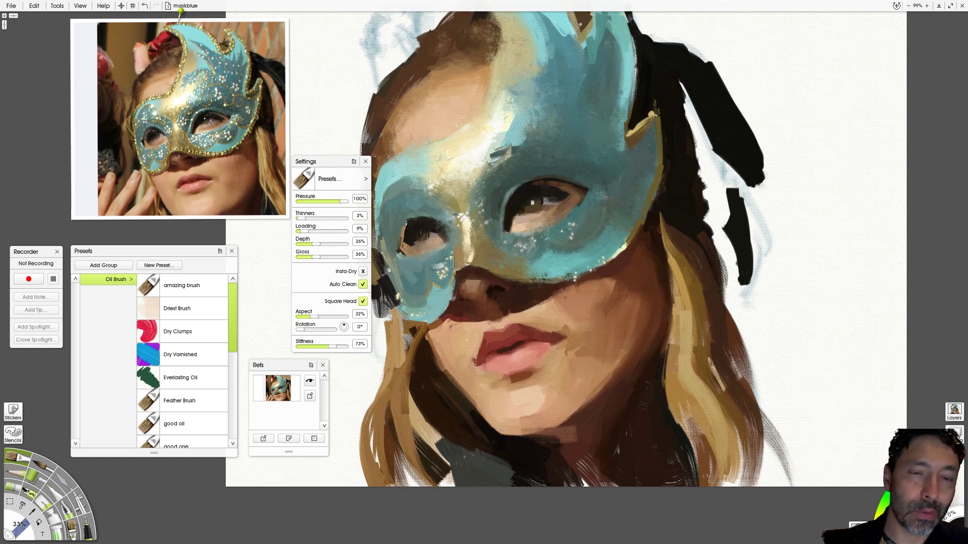
{"action": "key", "text": "bracketleft"}
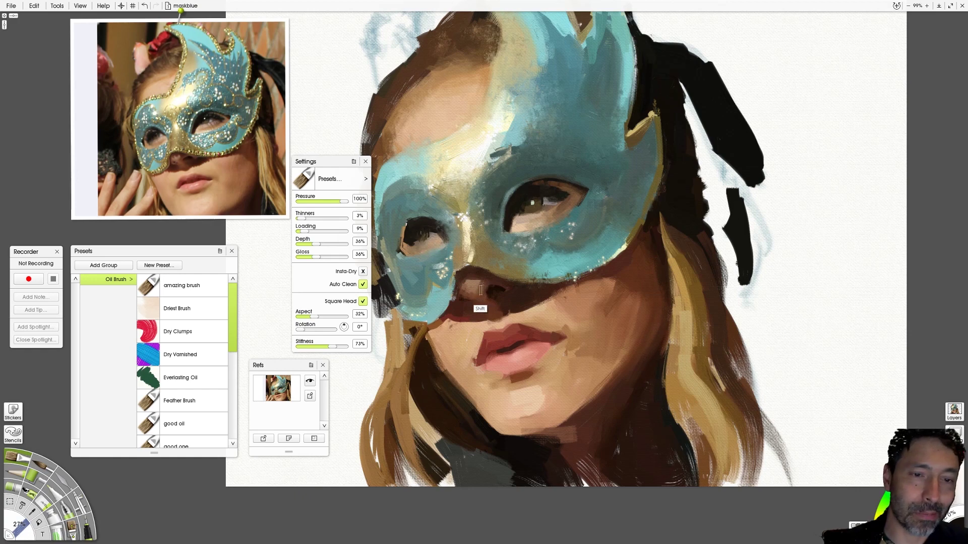
{"action": "key", "text": "alt"}
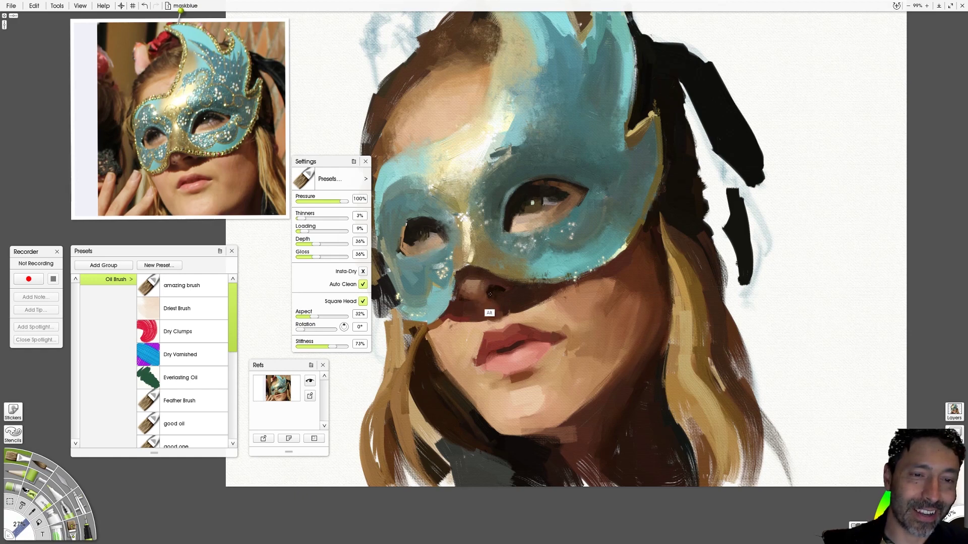
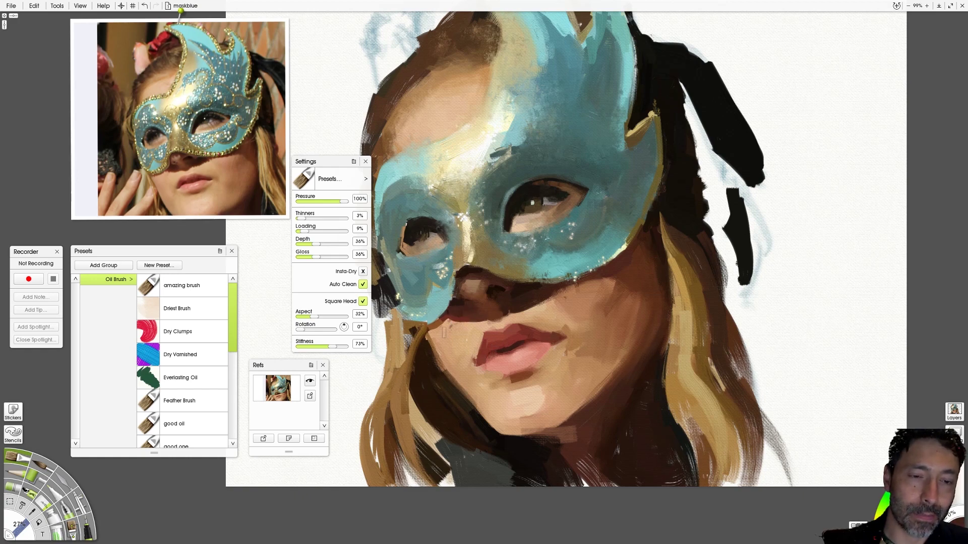
Switch to the Knife at 24% and work reference-sampled colours into the mask's edge beside the nose, undoing one stroke.
{"action": "left_click", "coordinate": [65, 472]}
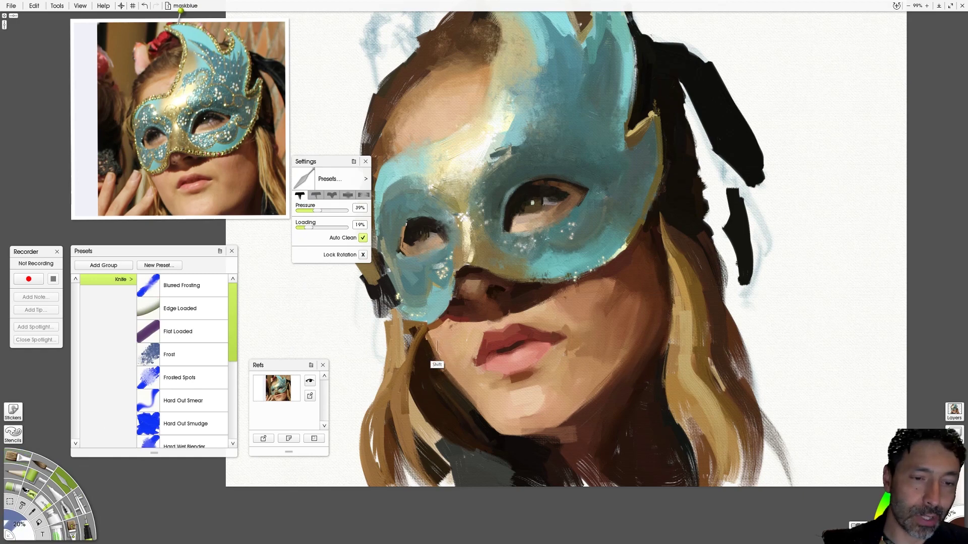
{"action": "key", "text": "ctrl+z"}
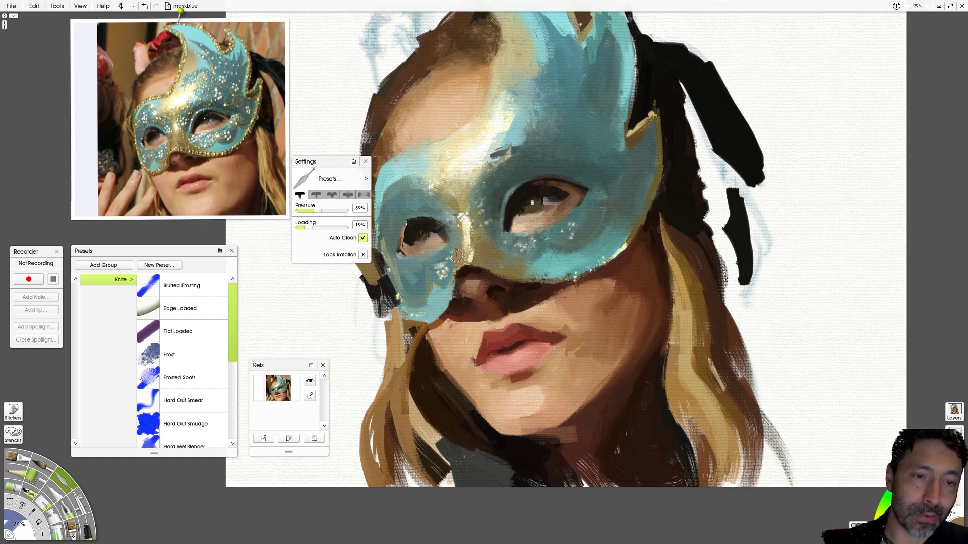
{"action": "key", "text": "alt"}
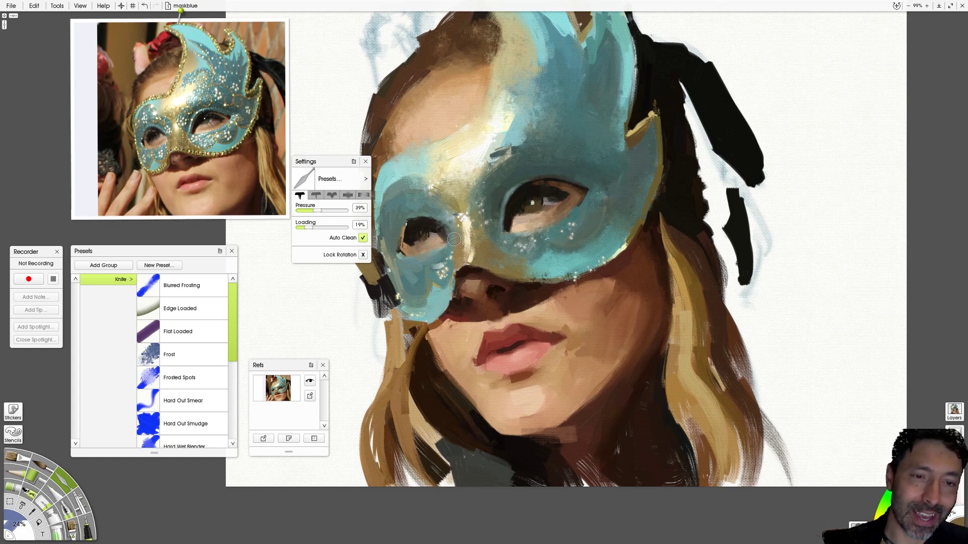
{"action": "key", "text": "alt"}
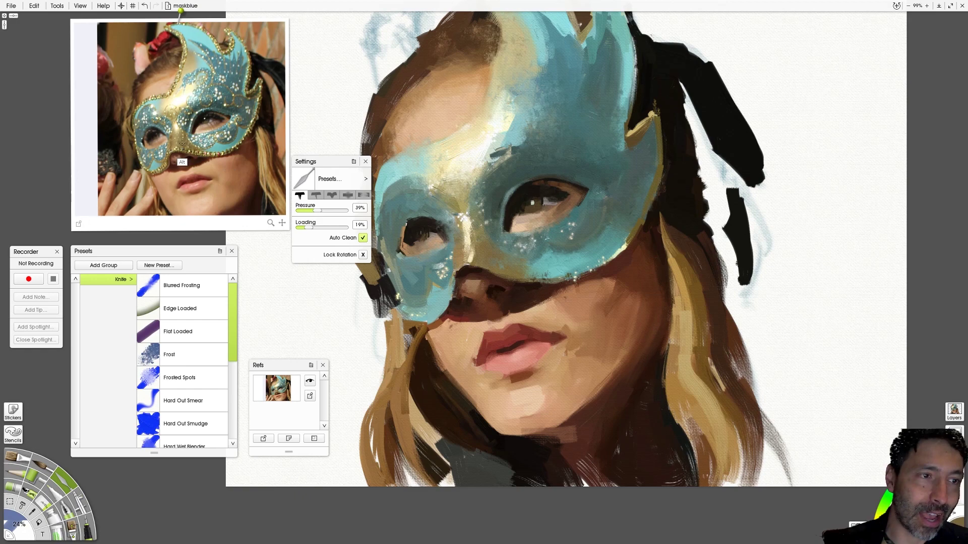
{"action": "key", "text": "alt"}
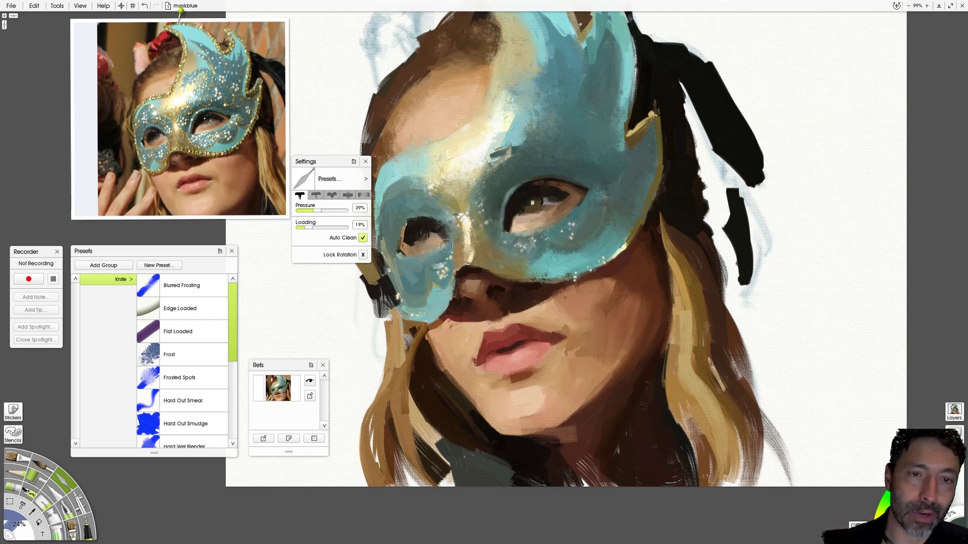
{"action": "left_click", "coordinate": [195, 168], "text": "alt"}
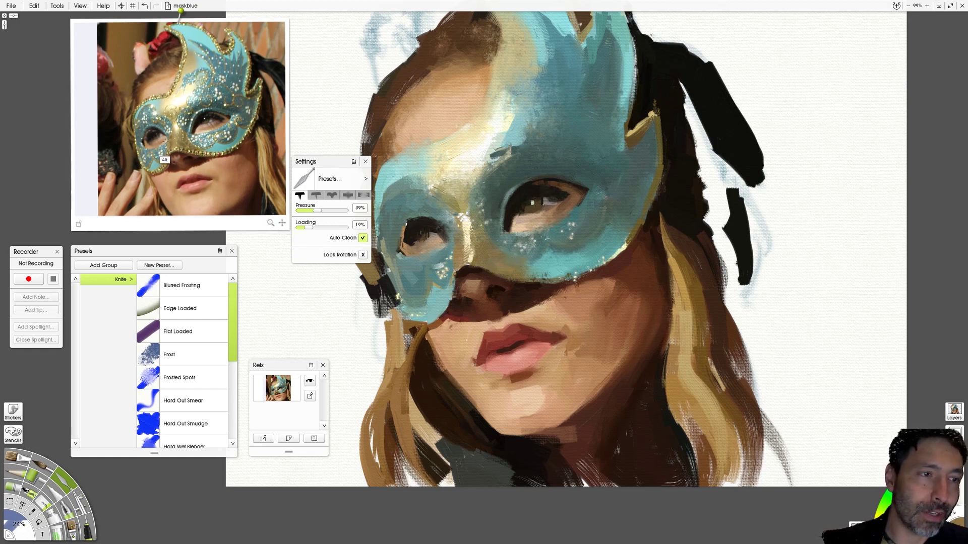
{"action": "left_click", "coordinate": [168, 170], "text": "alt"}
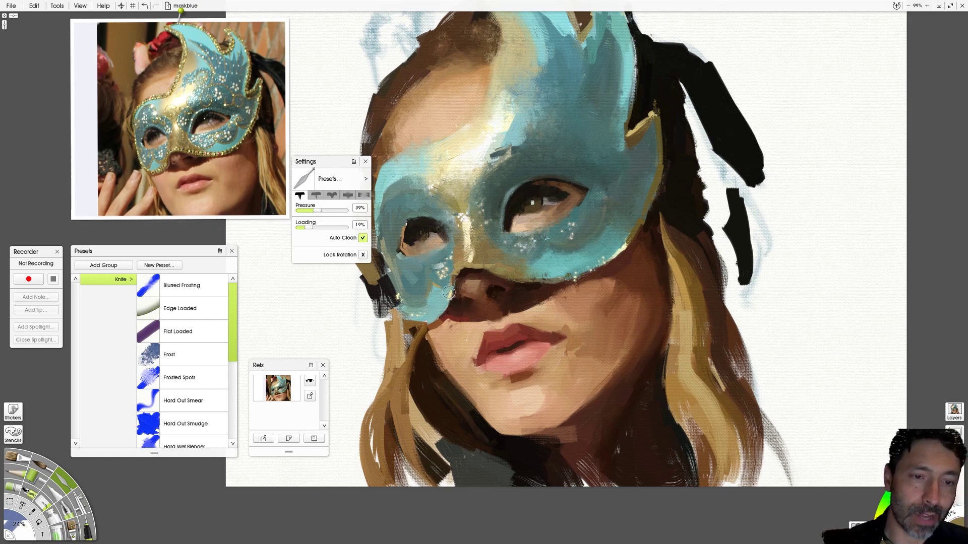
{"action": "left_click_drag", "start_coordinate": [448, 298], "coordinate": [443, 306]}
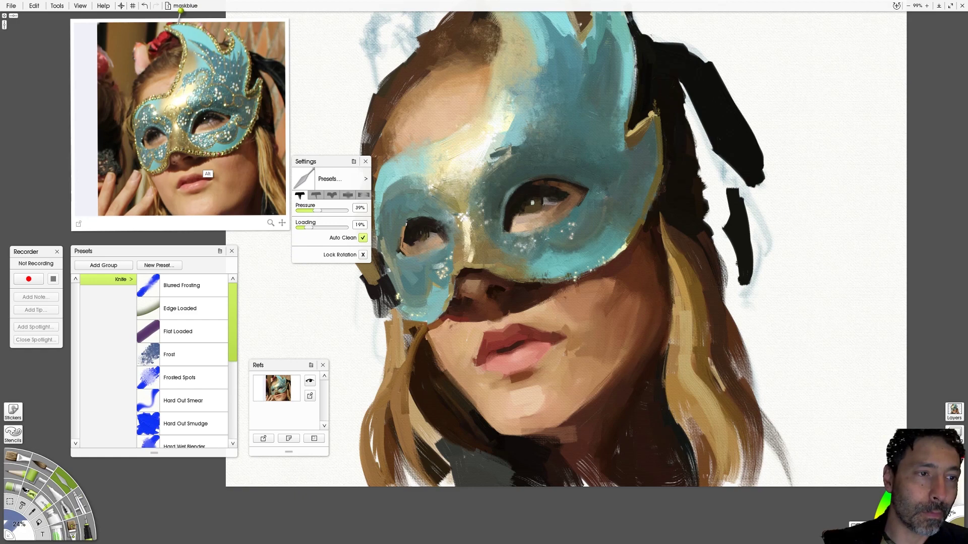
Add golden edging along the mask's lower rim with the knife and work teal tones below both eye openings.
{"action": "left_click_drag", "start_coordinate": [537, 277], "coordinate": [576, 276]}
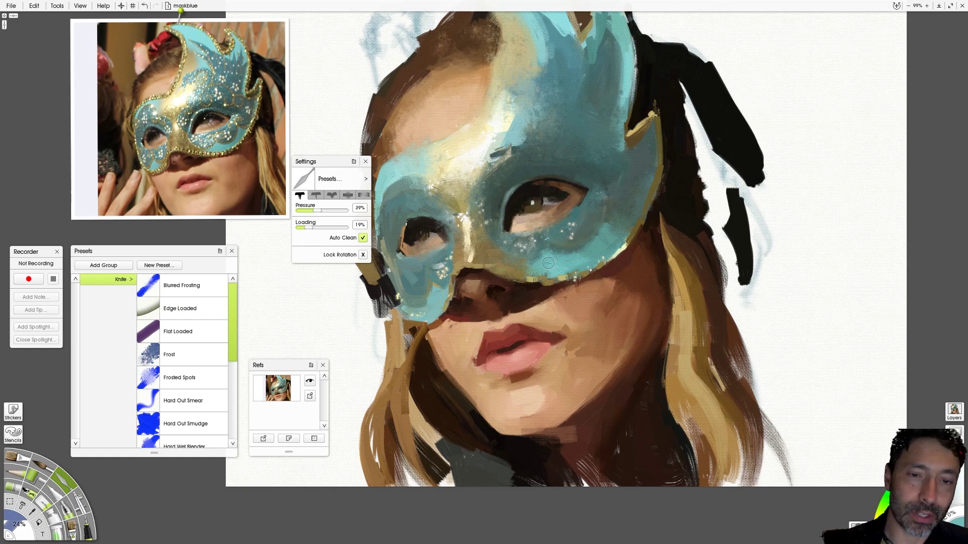
{"action": "mouse_move", "coordinate": [559, 241]}
{"action": "left_mouse_down"}
{"action": "mouse_move", "coordinate": [551, 255]}
{"action": "mouse_move", "coordinate": [512, 266]}
{"action": "left_mouse_up"}
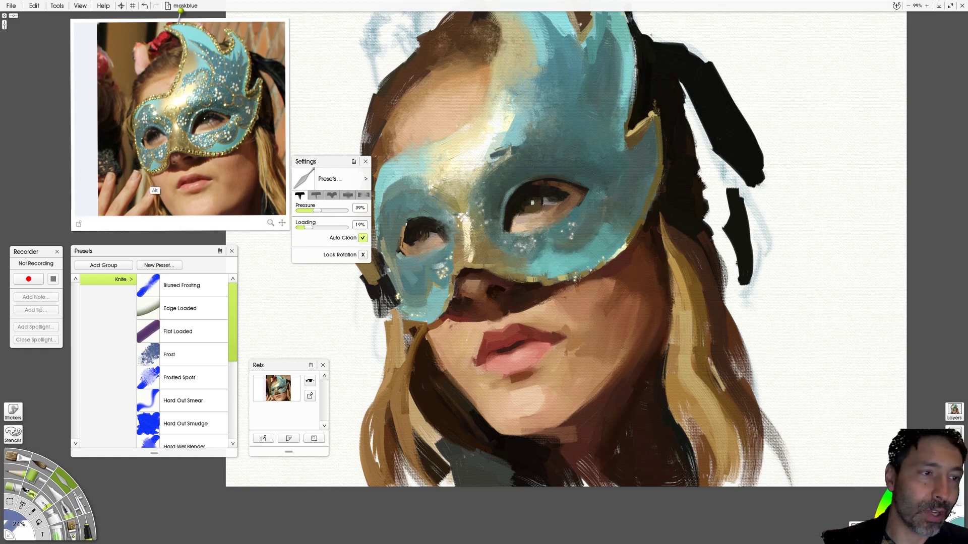
{"action": "left_click_drag", "start_coordinate": [411, 267], "coordinate": [433, 306]}
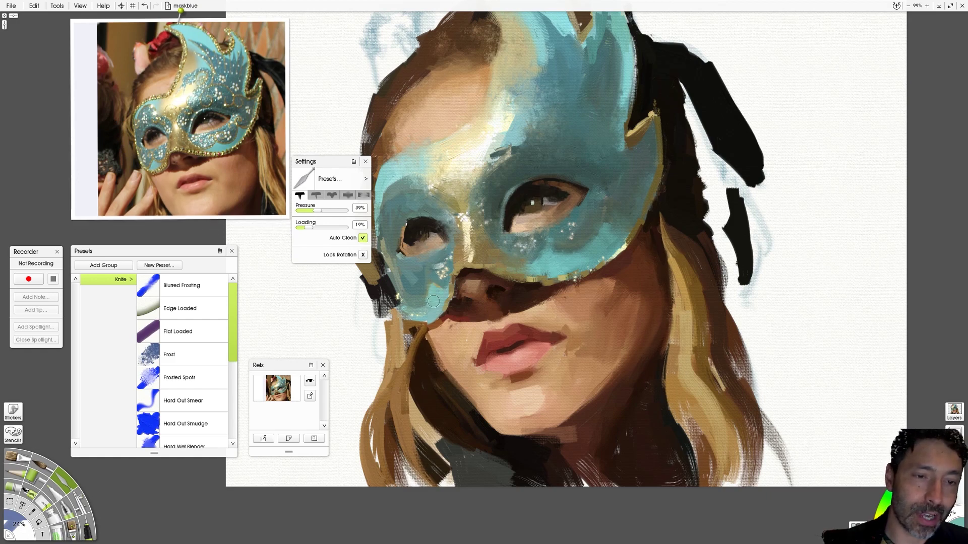
{"action": "left_click_drag", "start_coordinate": [437, 304], "coordinate": [444, 280]}
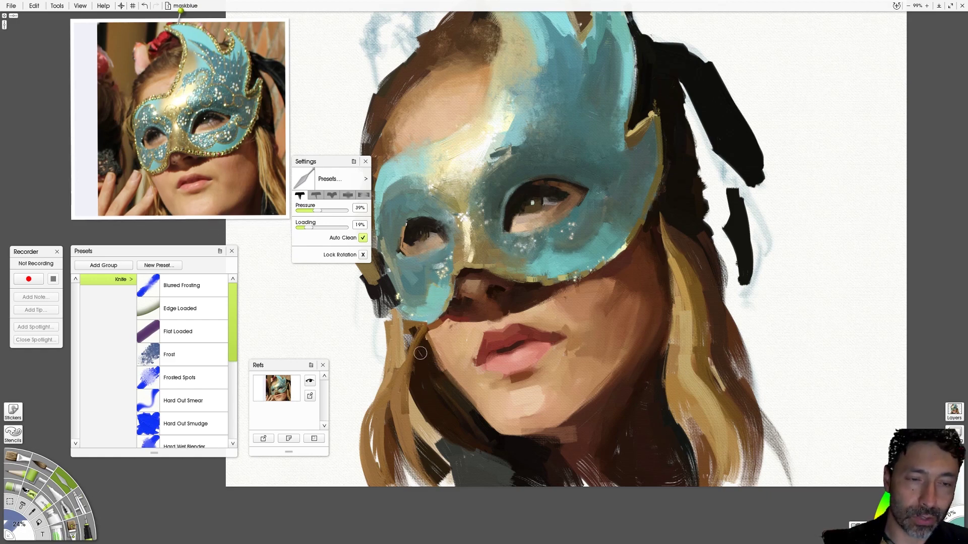
Switch back to the Oil Brush at 20% and dab a light highlight on the mask above the smaller eye opening.
{"action": "left_click", "coordinate": [16, 460]}
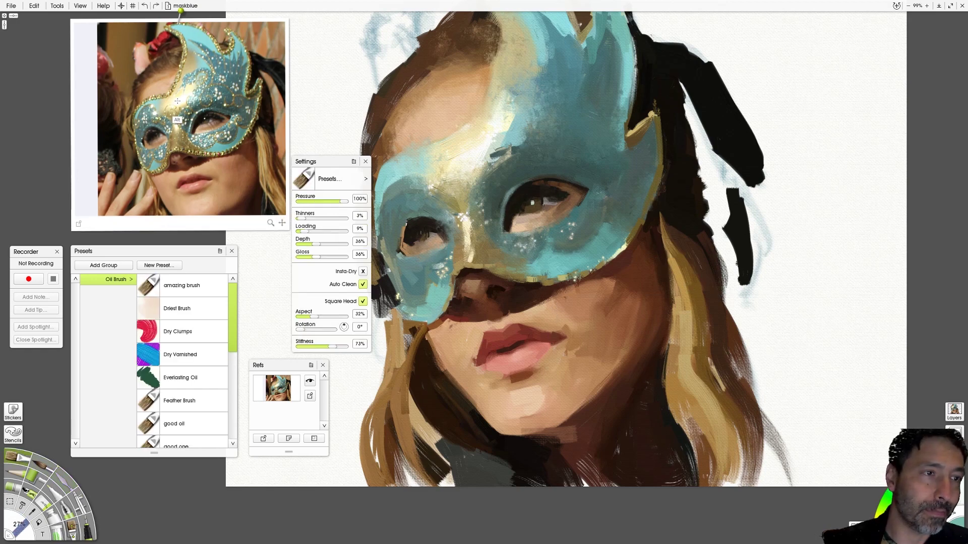
{"action": "mouse_move", "coordinate": [225, 138]}
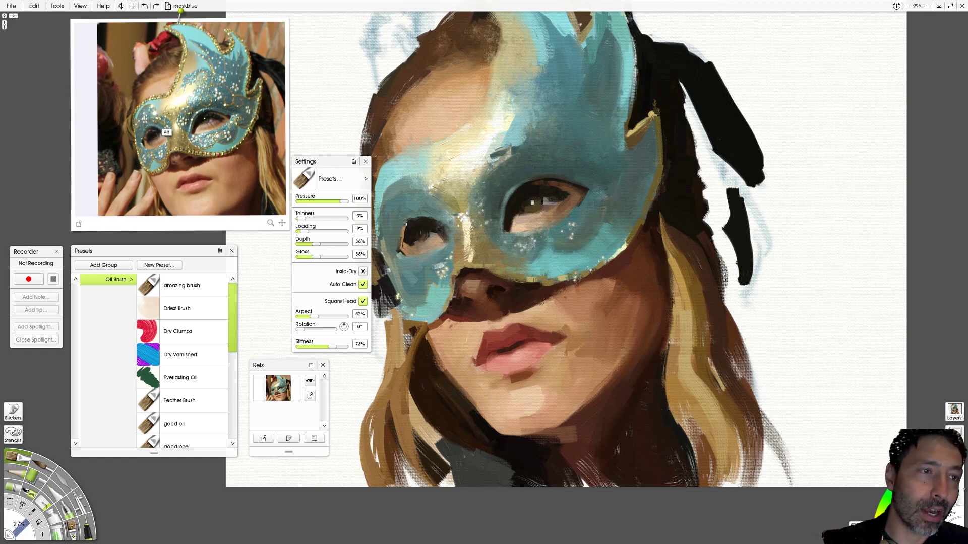
{"action": "key", "text": "bracketleft"}
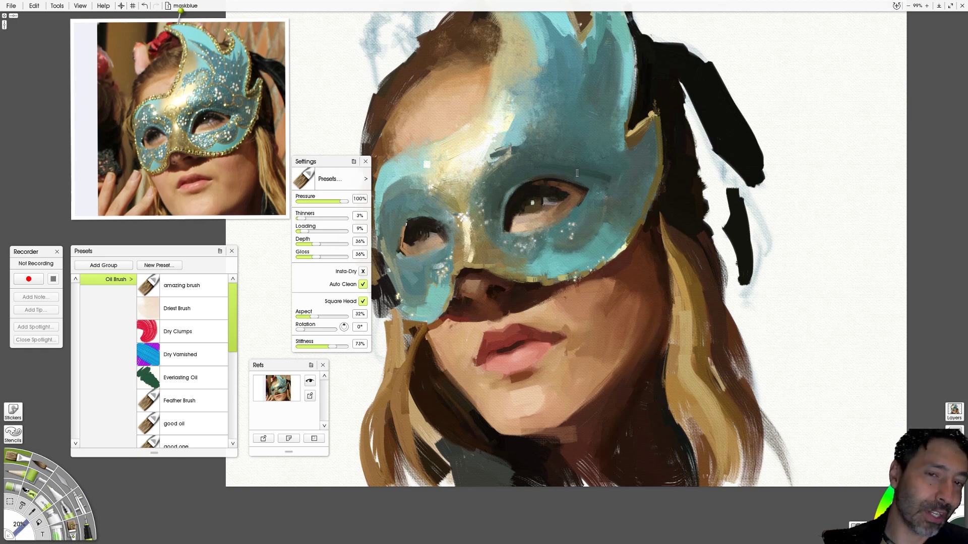
Block in dark teal shadows above and below the larger eye opening with the oil brush at 62%, undoing the strokes that miss.
{"action": "left_click_drag", "start_coordinate": [607, 168], "coordinate": [498, 153]}
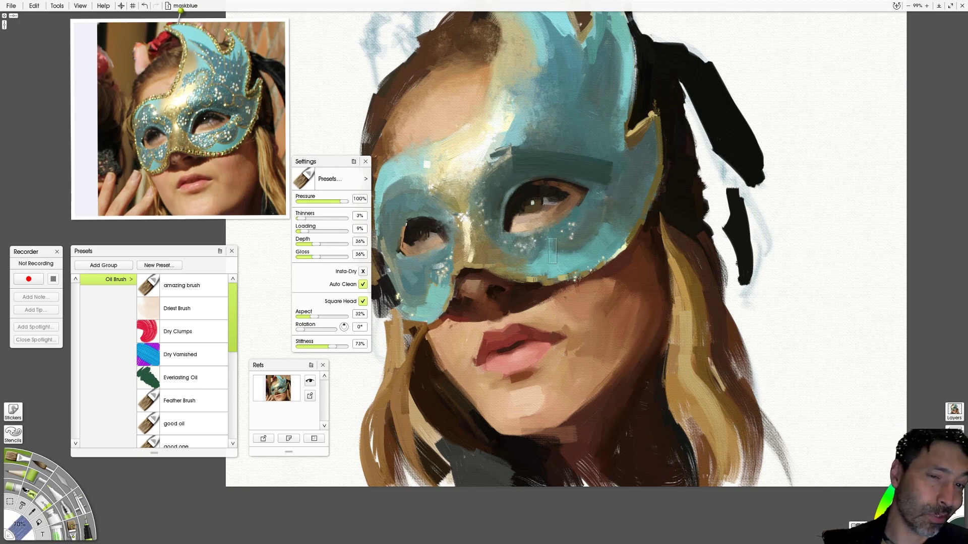
{"action": "key", "text": "ctrl+z"}
{"action": "key", "text": "bracketleft"}
{"action": "left_click_drag", "start_coordinate": [600, 174], "coordinate": [526, 160]}
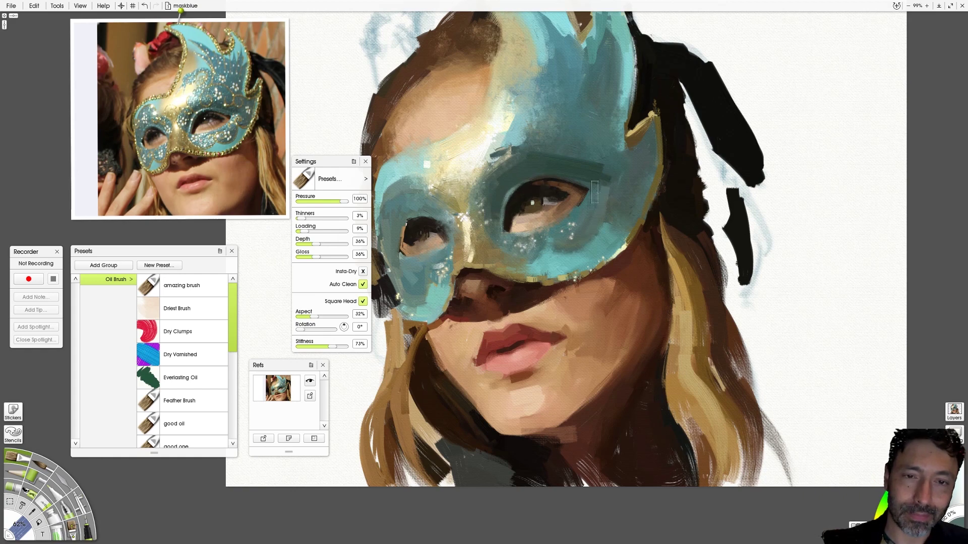
{"action": "key", "text": "ctrl+z"}
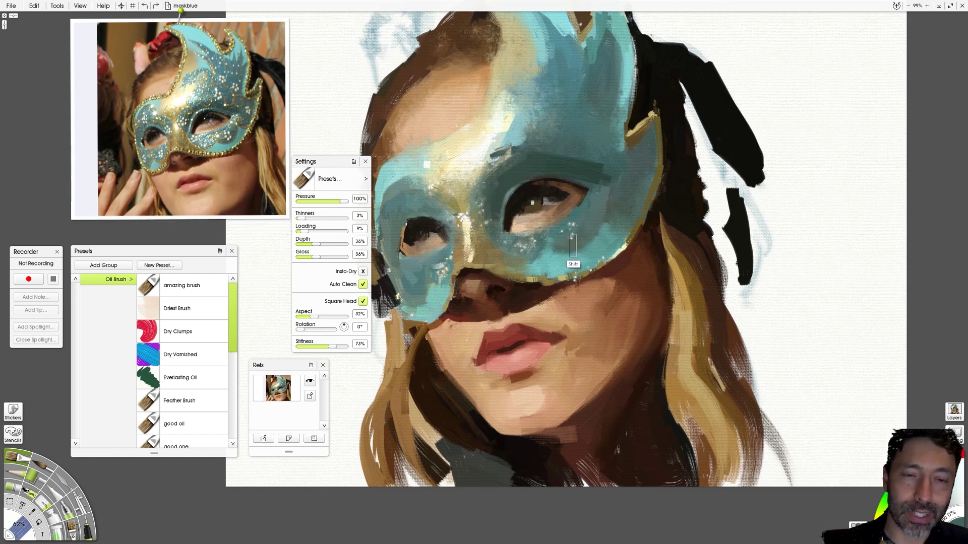
{"action": "left_click_drag", "start_coordinate": [556, 246], "coordinate": [586, 239]}
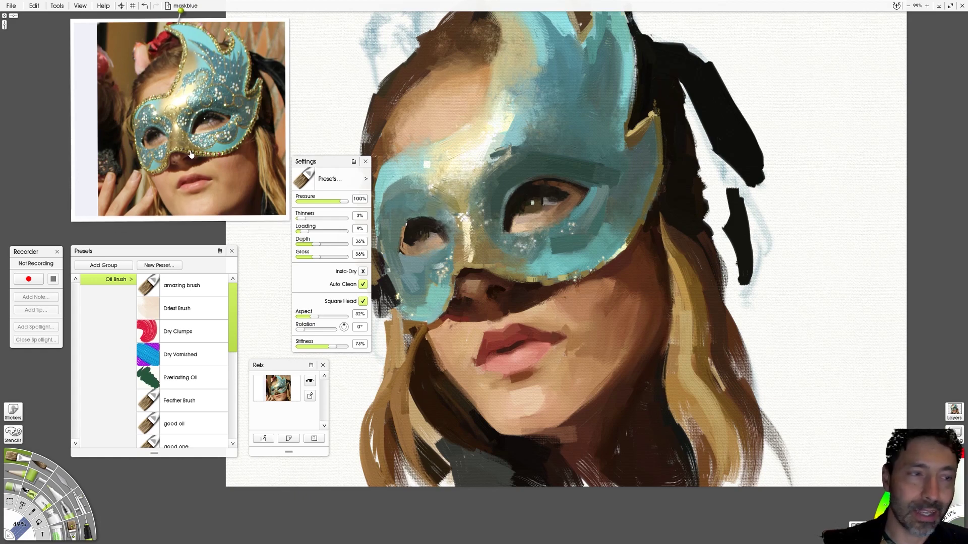
Reduce the oil brush to 19% and refine the larger eye's iris and highlight with sampled colours, undoing one stroke.
{"action": "key", "text": "["}
{"action": "key", "text": "["}
{"action": "key", "text": "["}
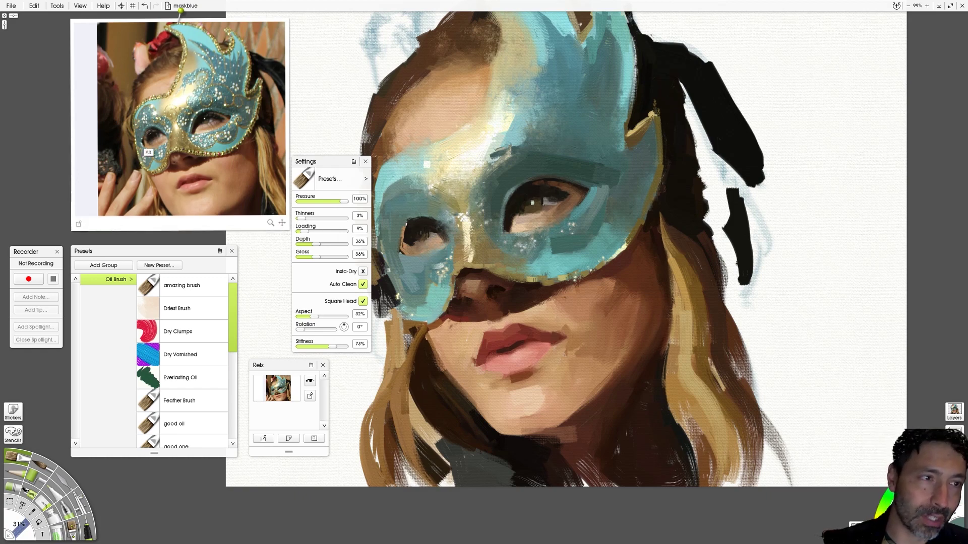
{"action": "key", "text": "["}
{"action": "key", "text": "["}
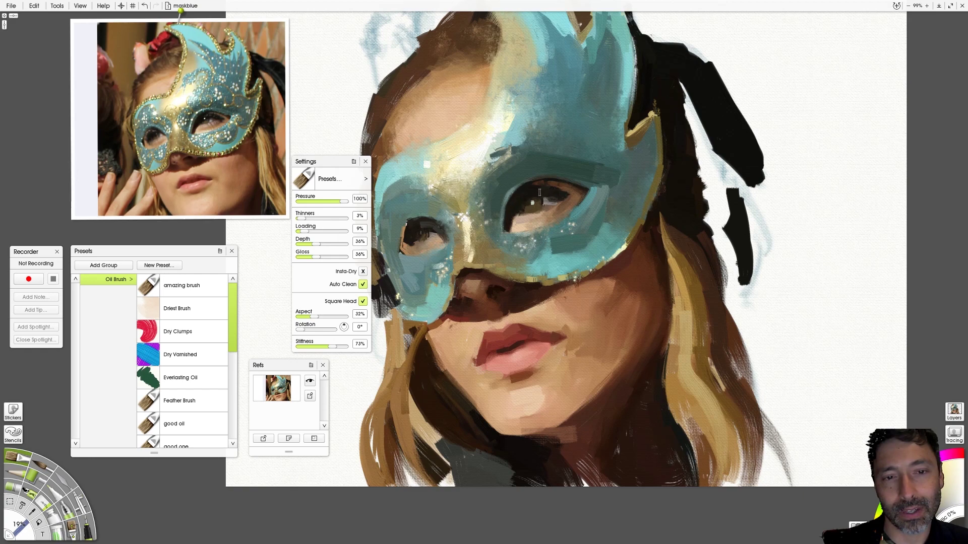
{"action": "key", "text": "ctrl+z"}
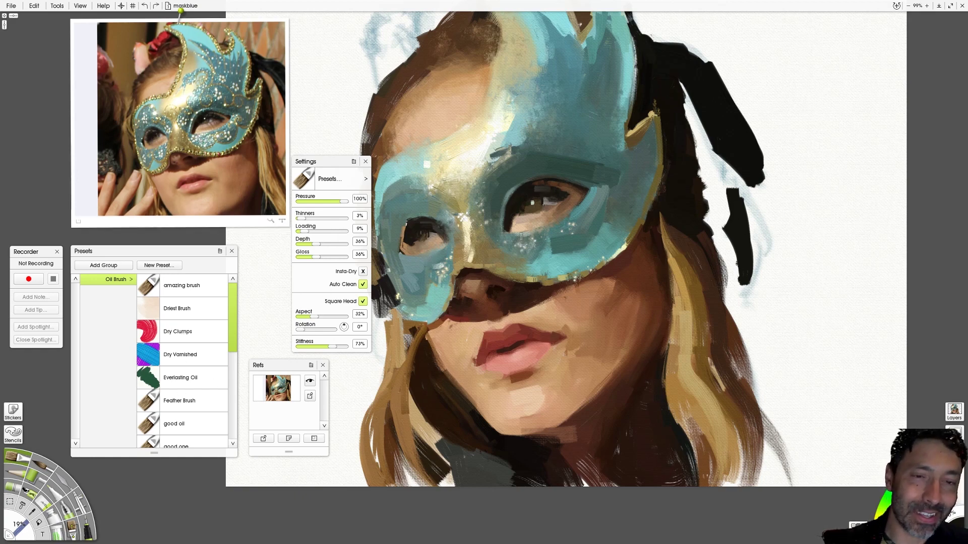
{"action": "key", "text": "alt"}
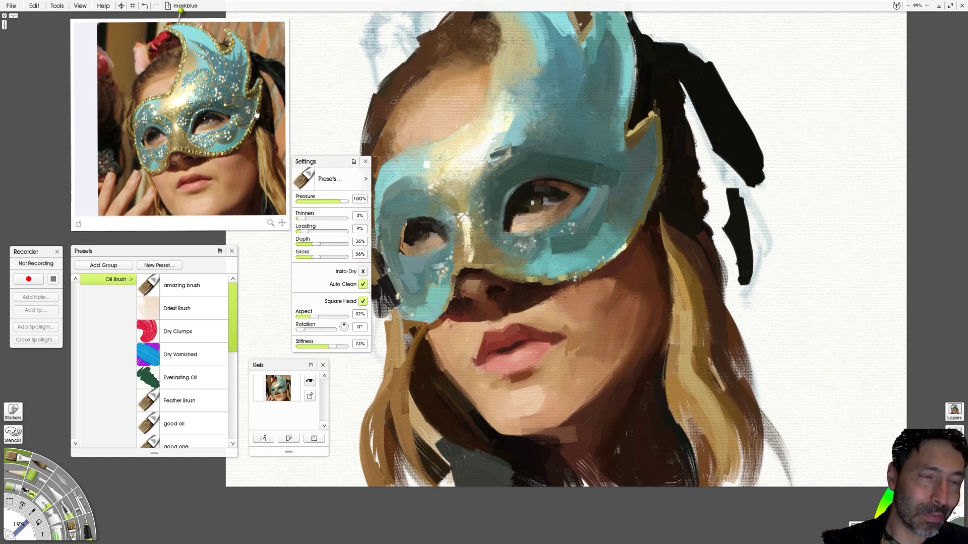
Enlarge the oil brush to 53% and paint reference-sampled grey-teal patches on the mask's brow and above the smaller eye opening.
{"action": "key", "text": "bracketright"}
{"action": "key", "text": "bracketright"}
{"action": "key", "text": "bracketright"}
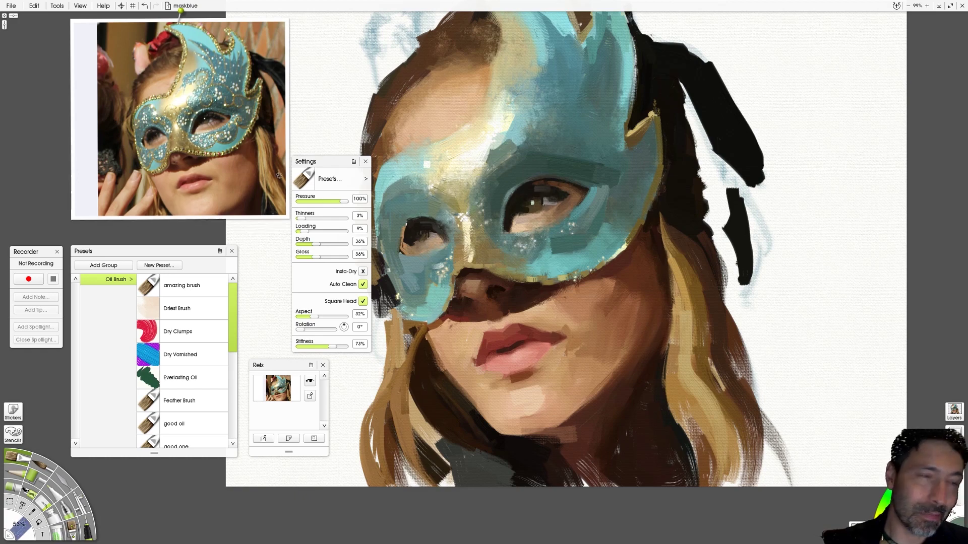
{"action": "mouse_move", "coordinate": [199, 129]}
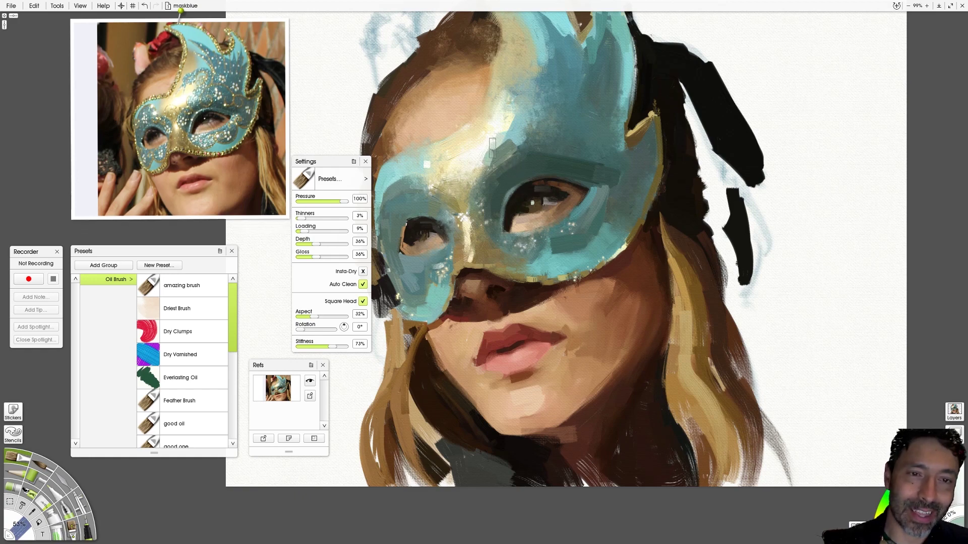
{"action": "mouse_move", "coordinate": [184, 144]}
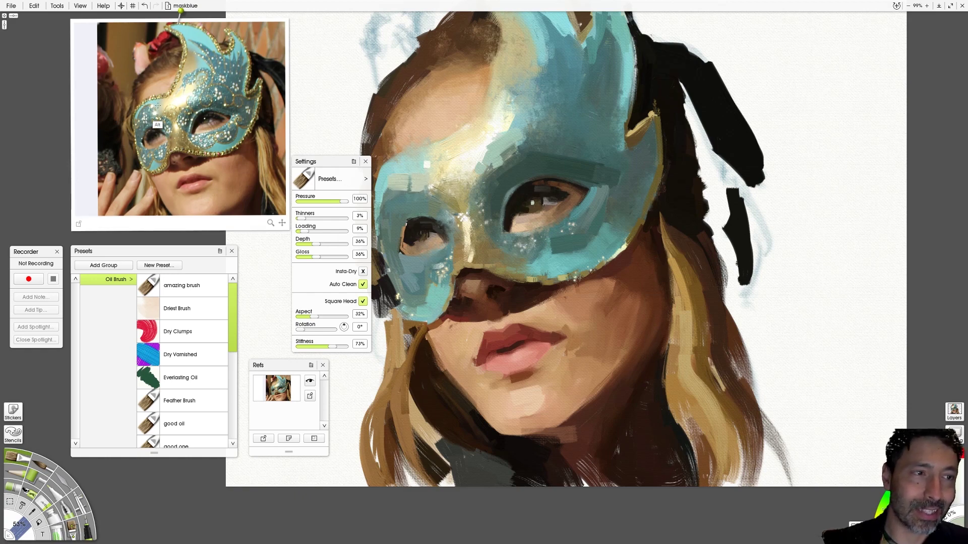
Reduce the oil brush to 34%, rework the patches above the smaller eye and paint sampled bright teal down the mask's outer edge.
{"action": "key", "text": "bracketleft"}
{"action": "key", "text": "bracketleft"}
{"action": "key", "text": "bracketleft"}
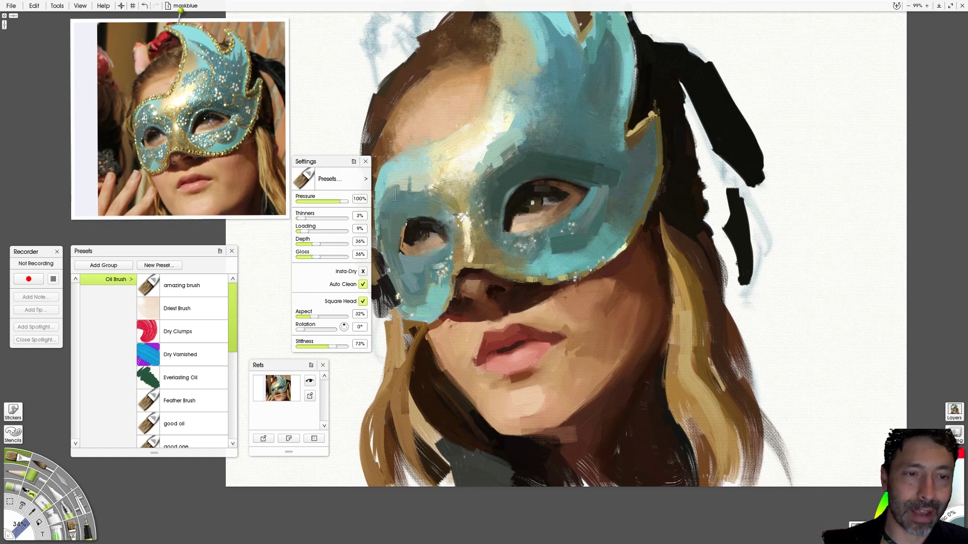
{"action": "key", "text": "alt"}
{"action": "left_click", "coordinate": [137, 113], "text": "alt"}
{"action": "left_click_drag", "start_coordinate": [387, 169], "coordinate": [380, 249]}
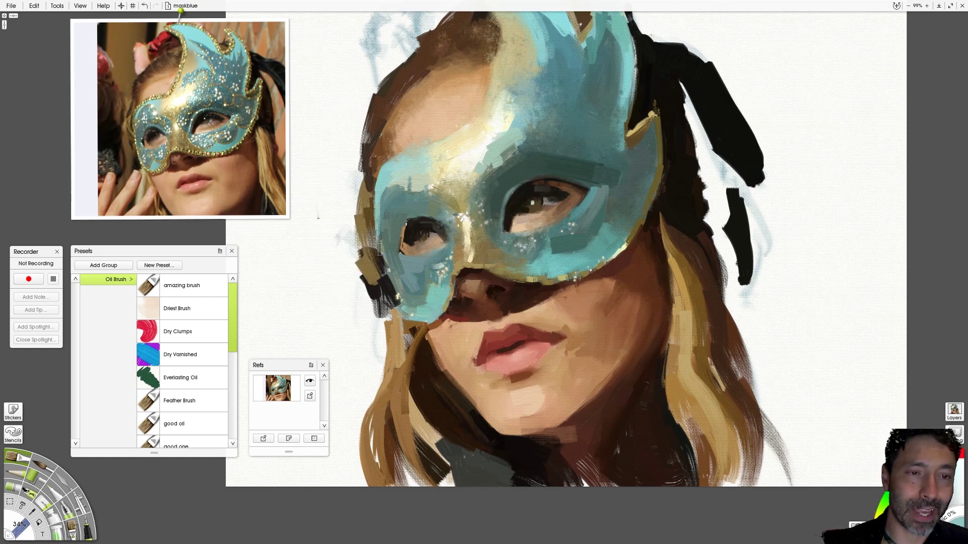
Paint reference-sampled skin tone along the larger eye's lower lid and check the portrait mirrored before restoring its orientation.
{"action": "mouse_move", "coordinate": [168, 207]}
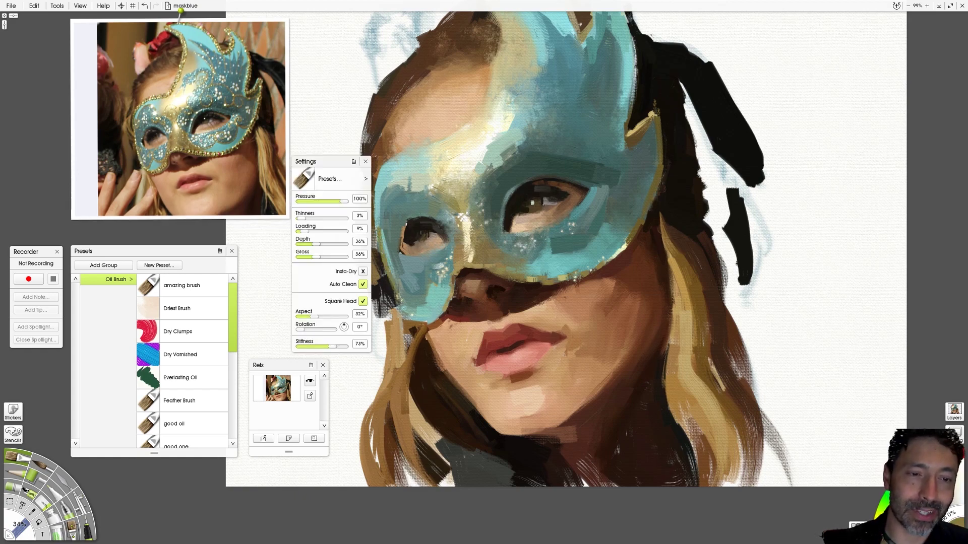
{"action": "mouse_move", "coordinate": [144, 174]}
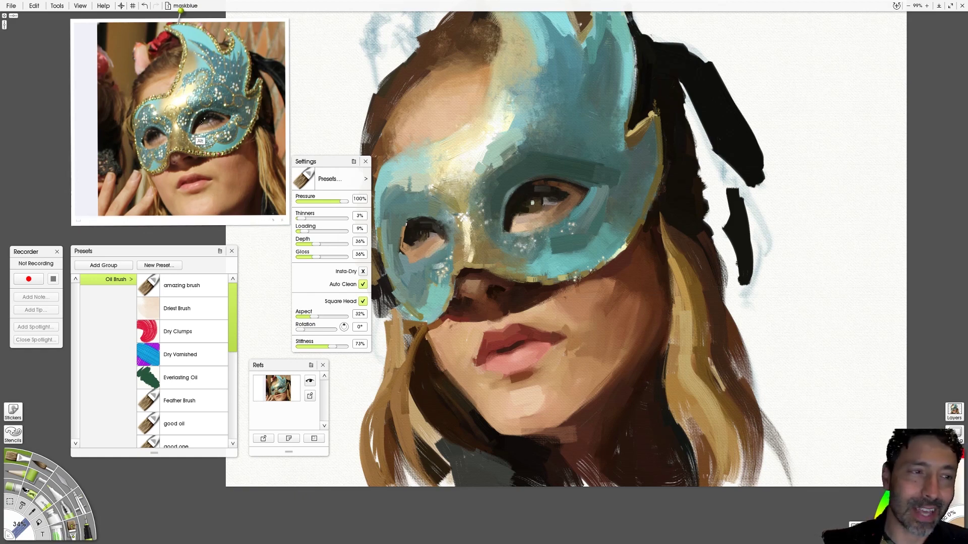
{"action": "left_click_drag", "start_coordinate": [504, 230], "coordinate": [527, 230]}
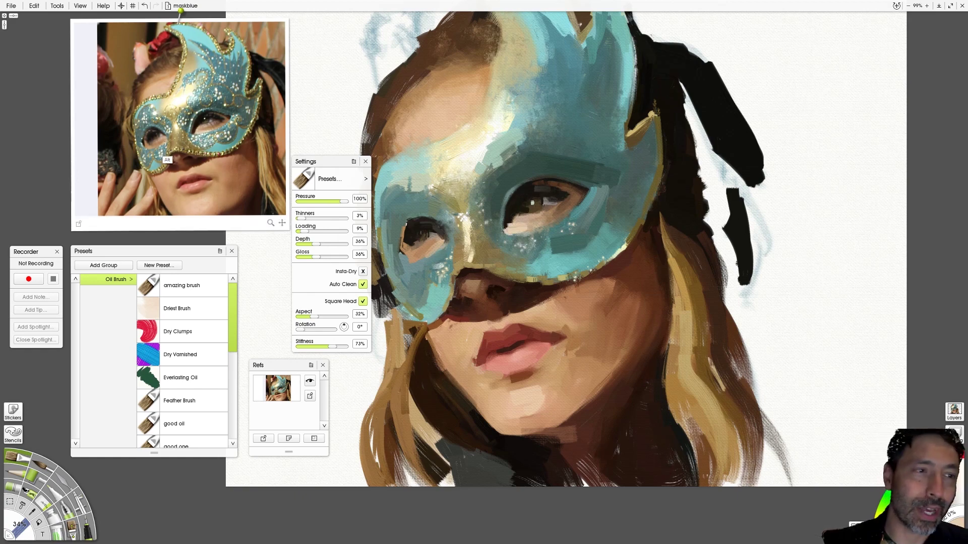
{"action": "key", "text": "h"}
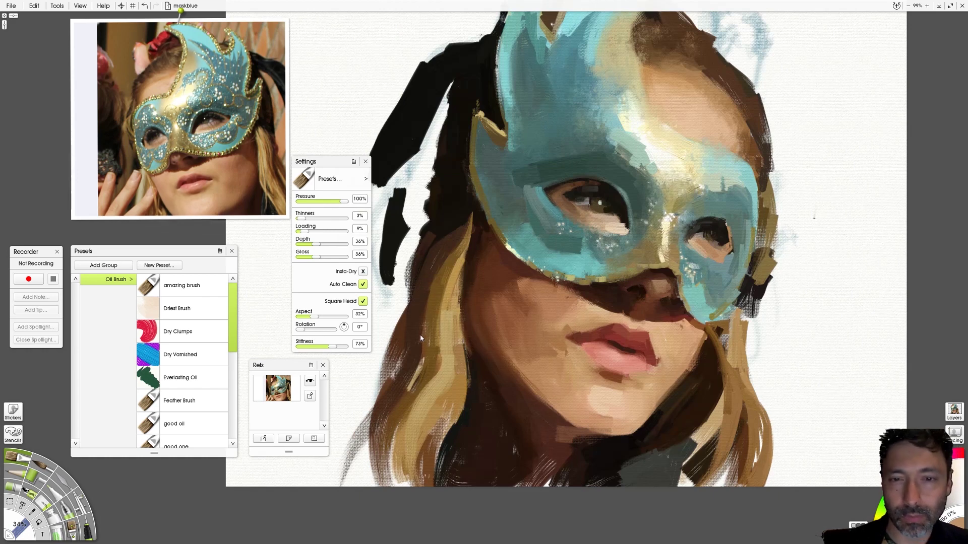
{"action": "key", "text": "h"}
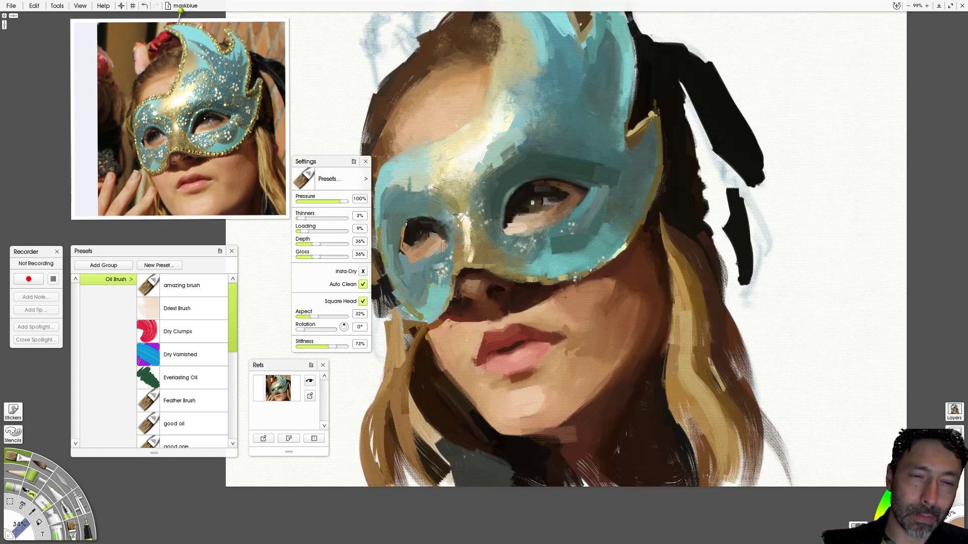
Reduce the oil brush to 26% and rework the smaller eye's dark and skin tones, checking the portrait mirrored.
{"action": "key", "text": "bracketleft"}
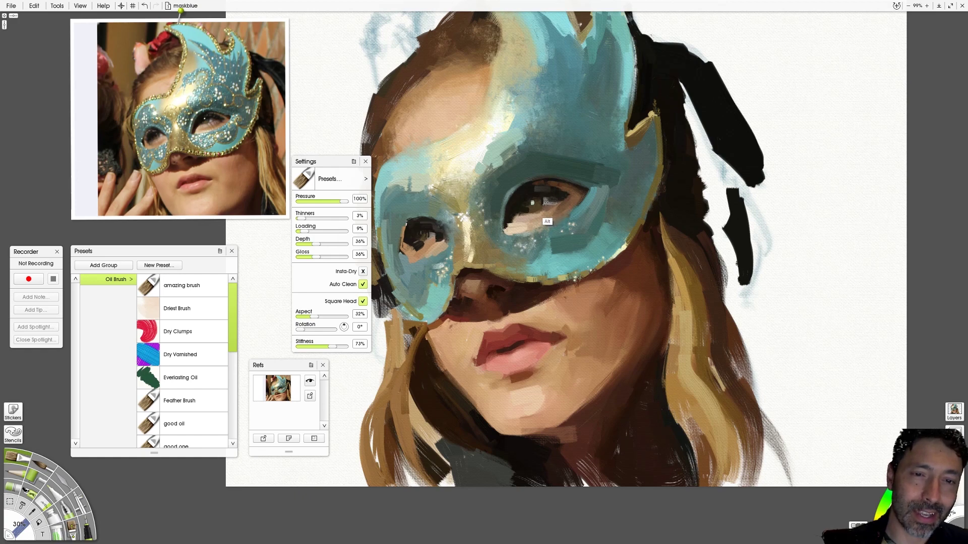
{"action": "key", "text": "bracketleft"}
{"action": "key", "text": "bracketleft"}
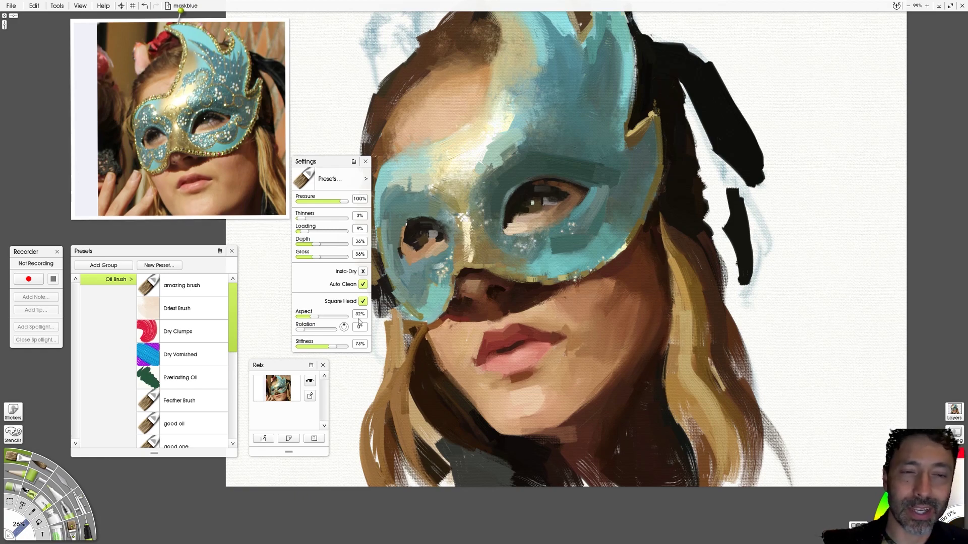
{"action": "key", "text": "h"}
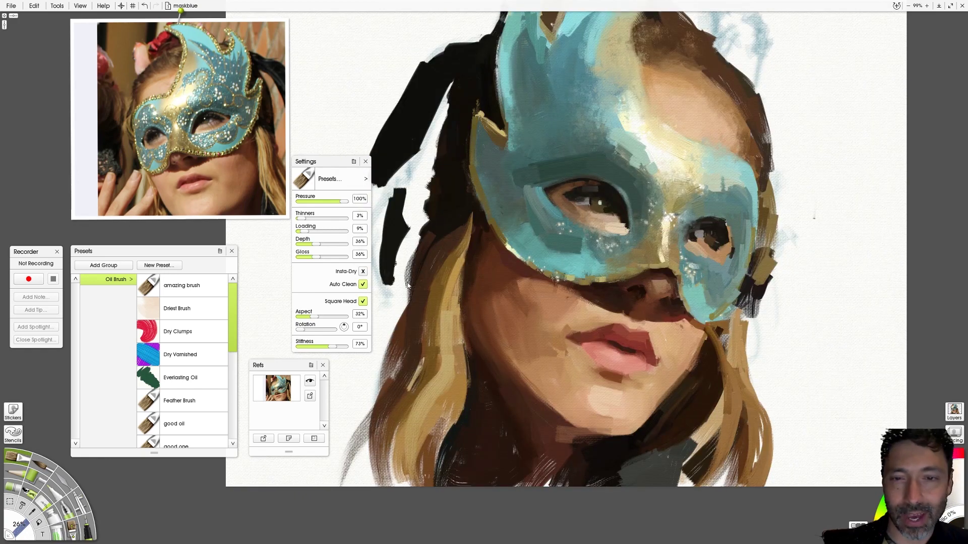
{"action": "key", "text": "h"}
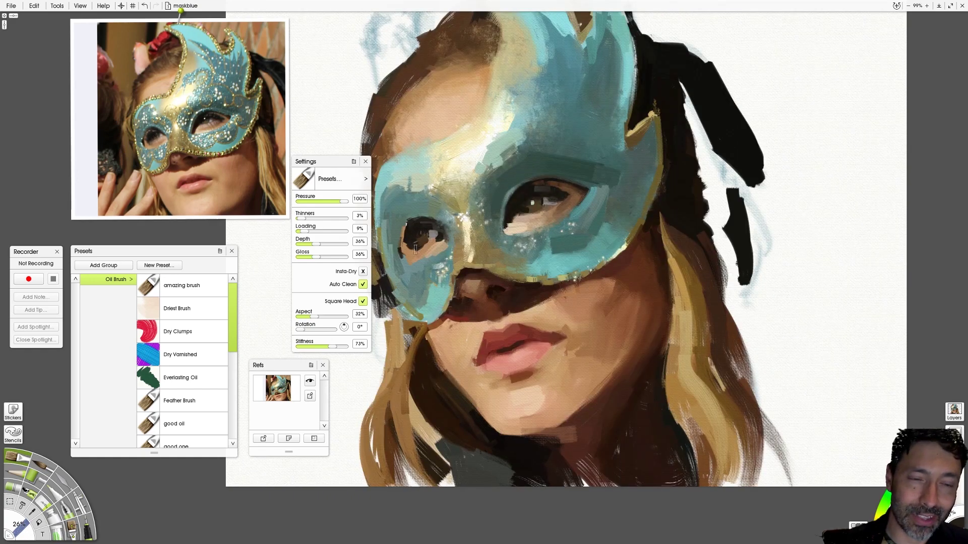
{"action": "key", "text": "alt"}
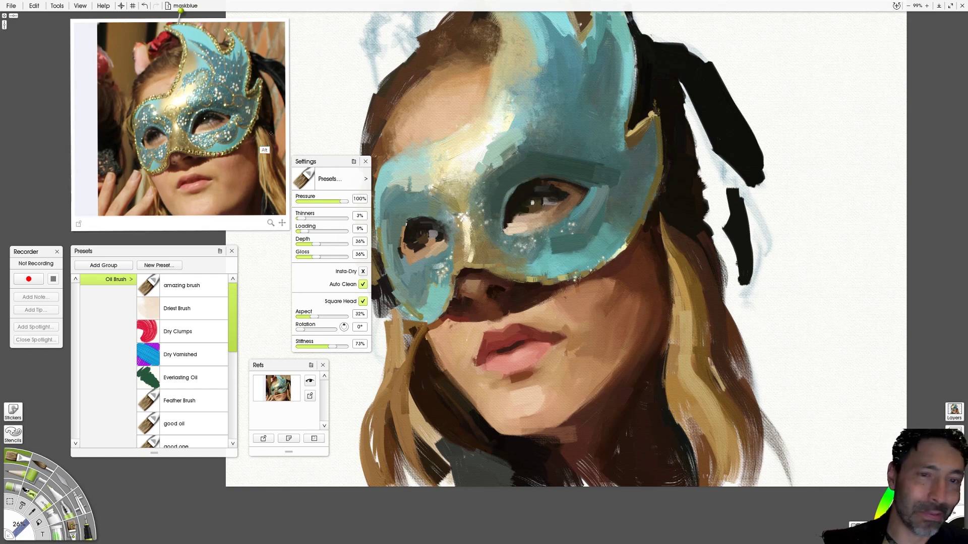
Touch up the larger eye's white beside the iris with reference-sampled colours, undoing the strokes that miss.
{"action": "key", "text": "ctrl+z"}
{"action": "key", "text": "alt"}
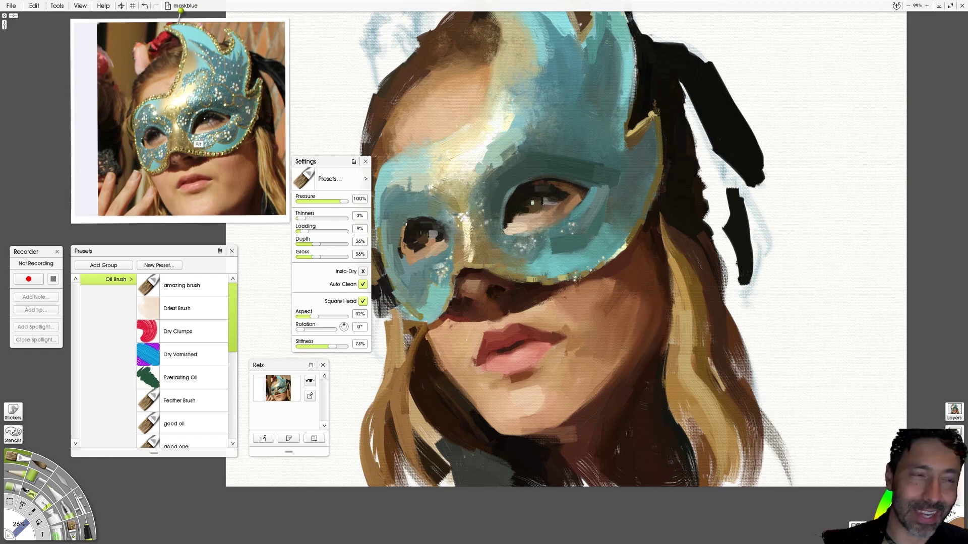
{"action": "key", "text": "alt"}
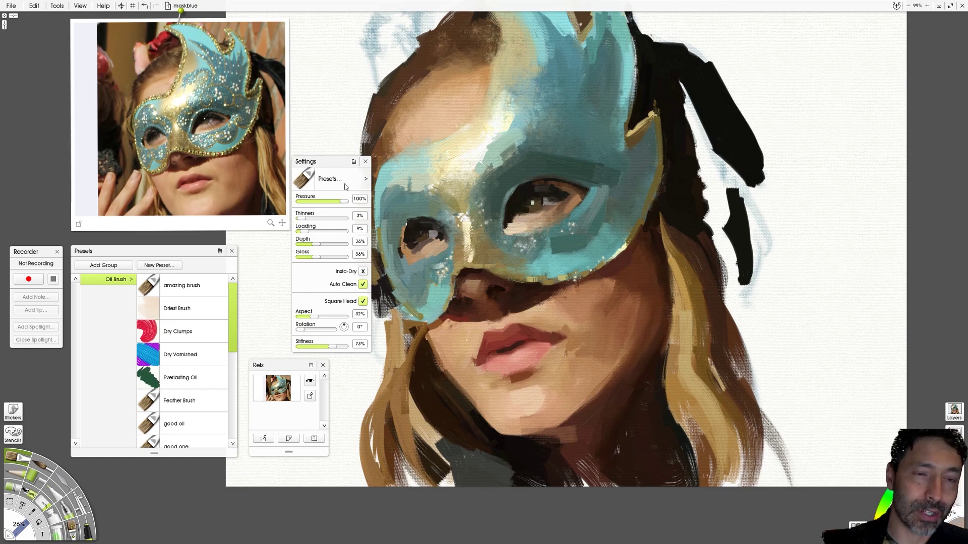
{"action": "key", "text": "ctrl+z"}
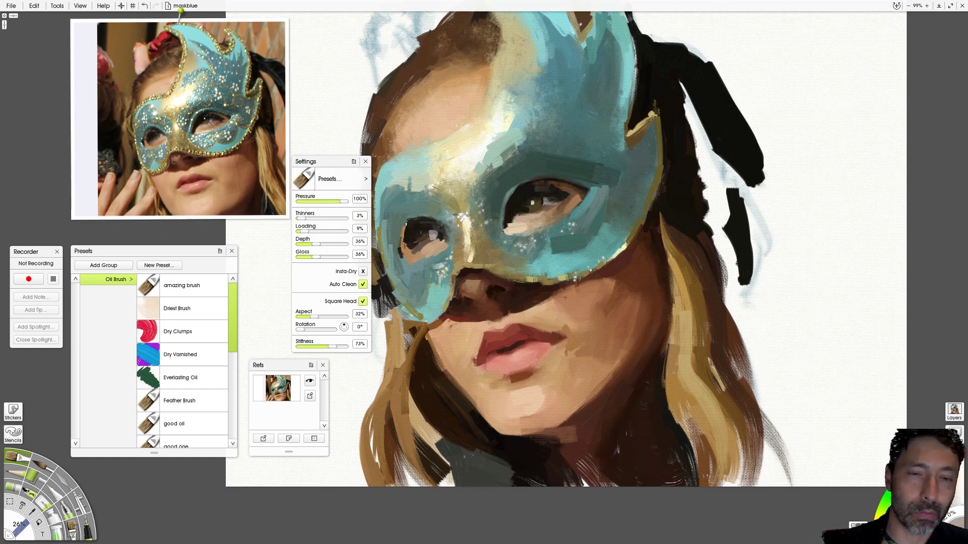
{"action": "left_click_drag", "start_coordinate": [544, 203], "coordinate": [553, 204]}
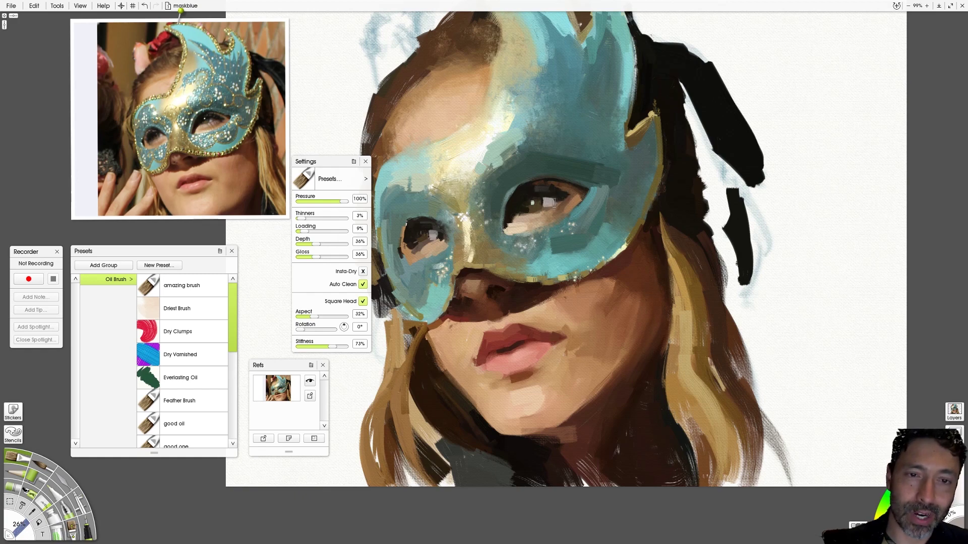
{"action": "key", "text": "ctrl+z"}
Reduce the oil brush to 18% and paint the smaller eye's white and inner corner, checking the portrait mirrored.
{"action": "key", "text": "bracketleft"}
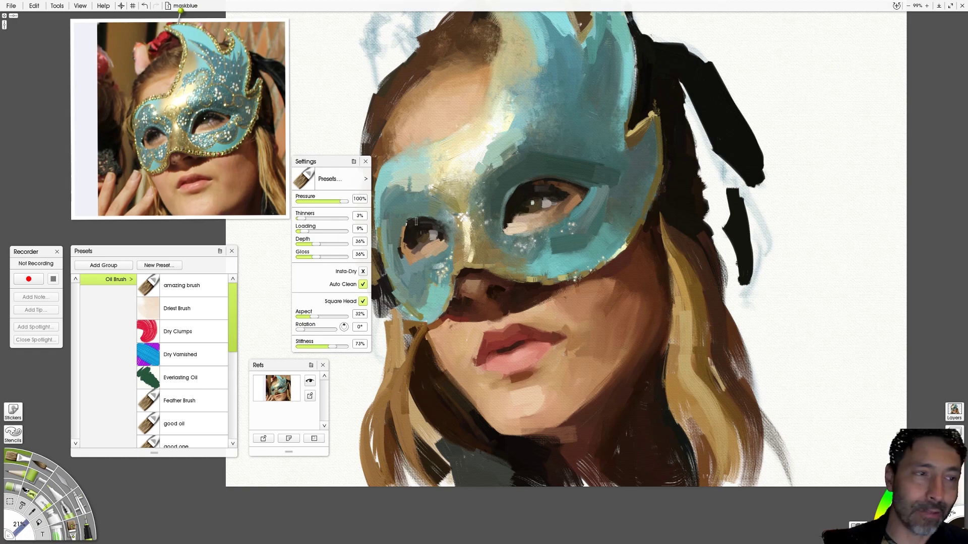
{"action": "key", "text": "bracketleft"}
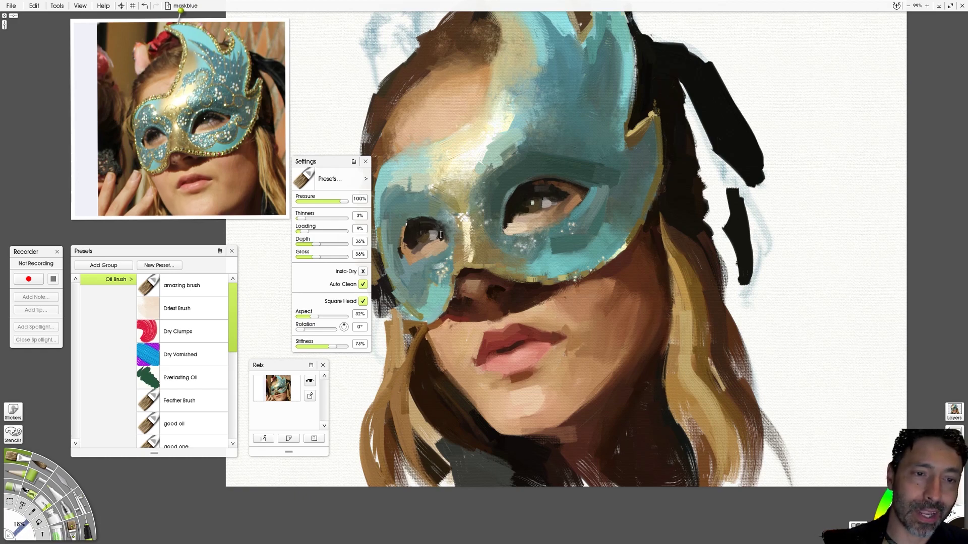
{"action": "key", "text": "h"}
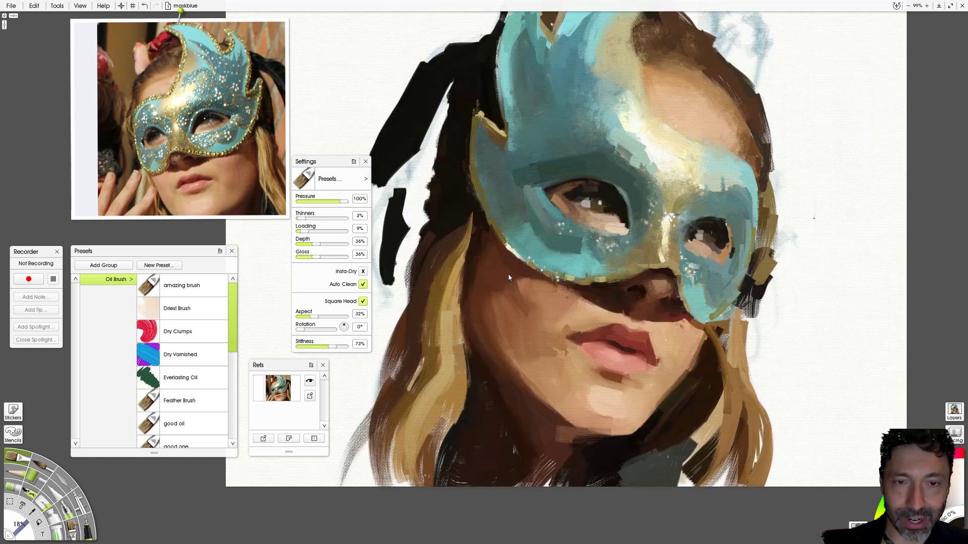
{"action": "key", "text": "h"}
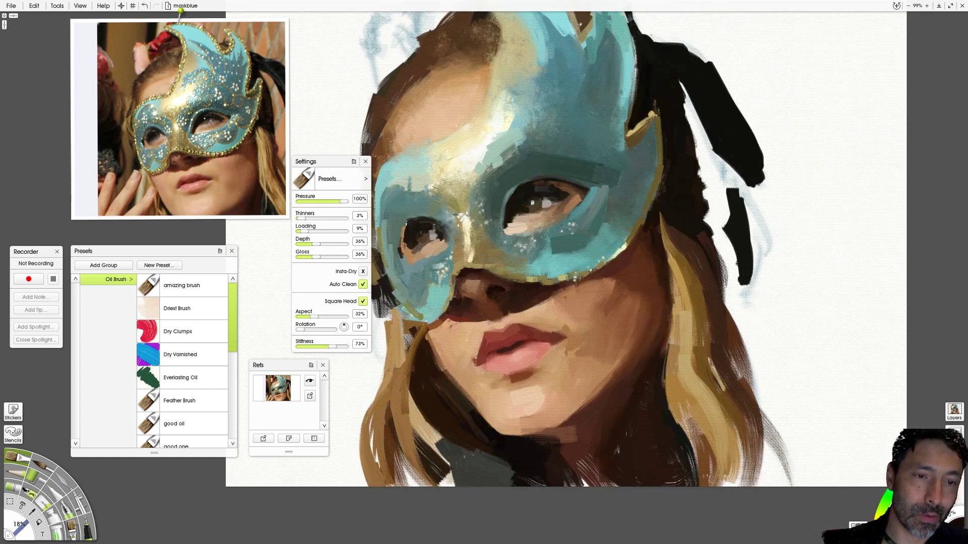
{"action": "left_click_drag", "start_coordinate": [434, 228], "coordinate": [446, 237]}
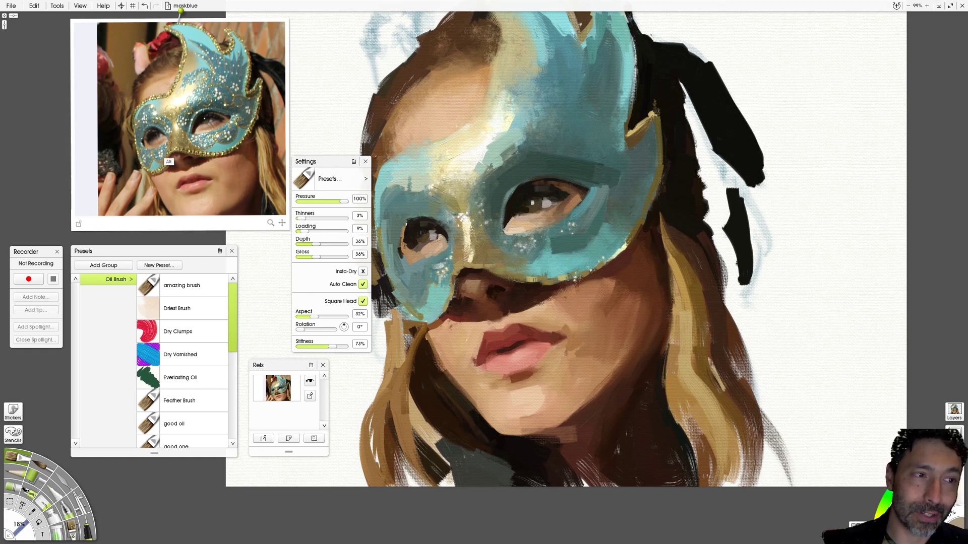
Paint reference-sampled tones along the lower edges of the smaller and larger eyes, undoing one stroke.
{"action": "left_click_drag", "start_coordinate": [436, 255], "coordinate": [444, 245]}
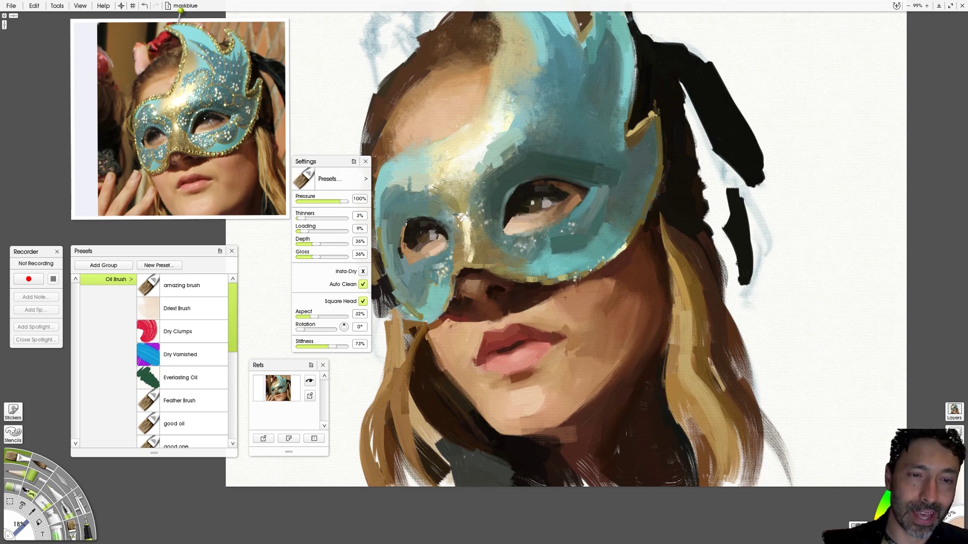
{"action": "mouse_move", "coordinate": [173, 164]}
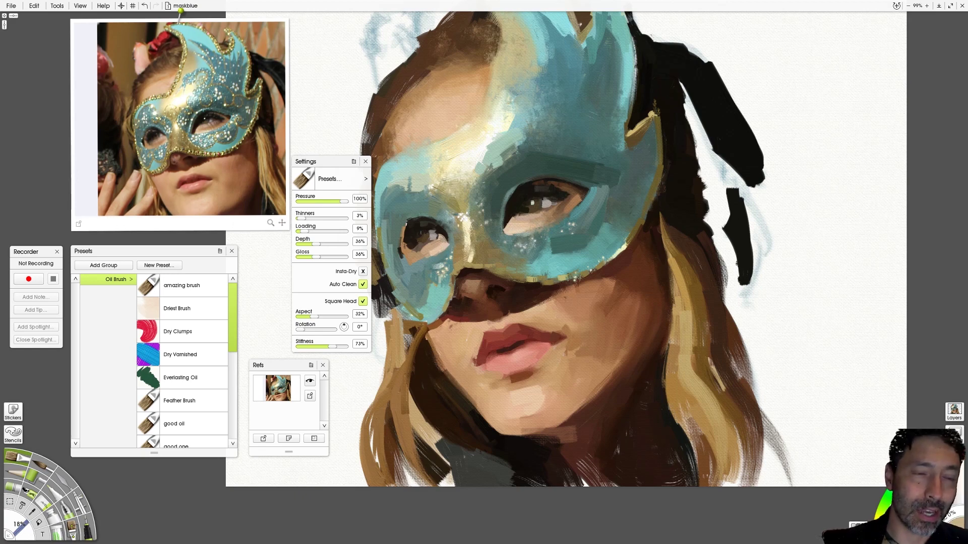
{"action": "key", "text": "alt"}
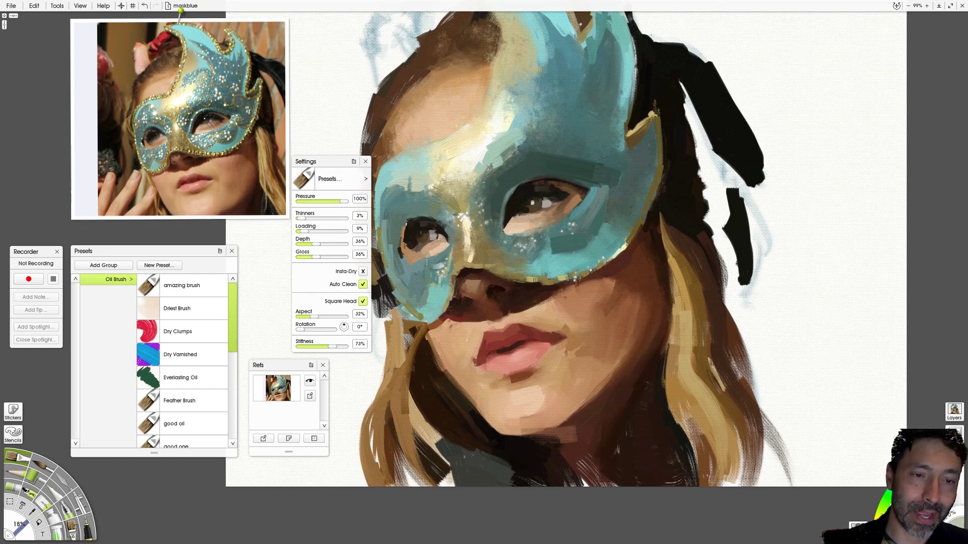
{"action": "key", "text": "ctrl+z"}
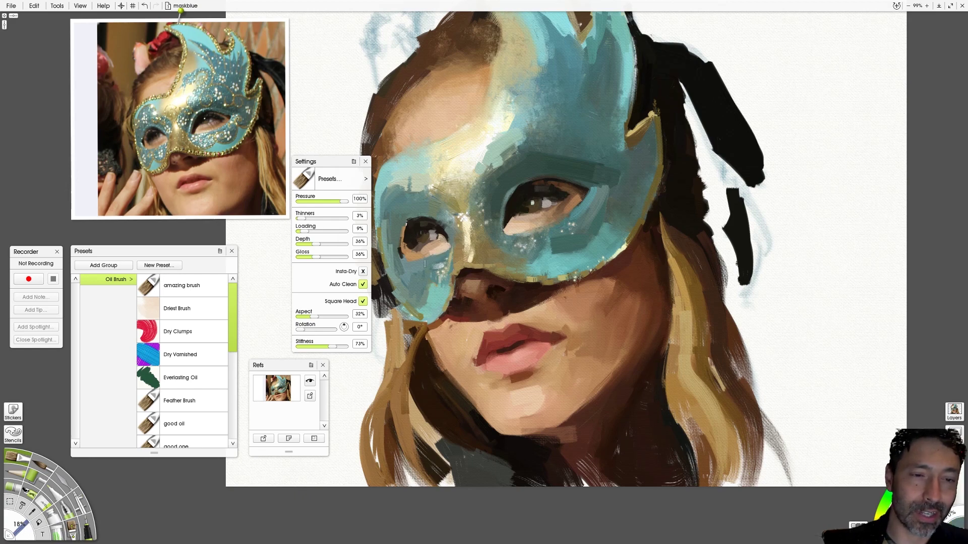
{"action": "mouse_move", "coordinate": [219, 168]}
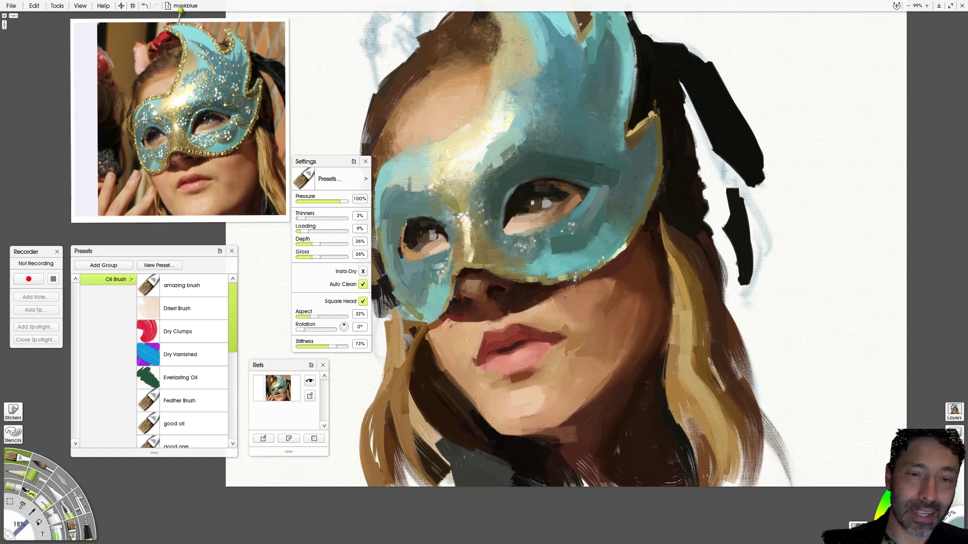
{"action": "left_click_drag", "start_coordinate": [506, 235], "coordinate": [525, 234]}
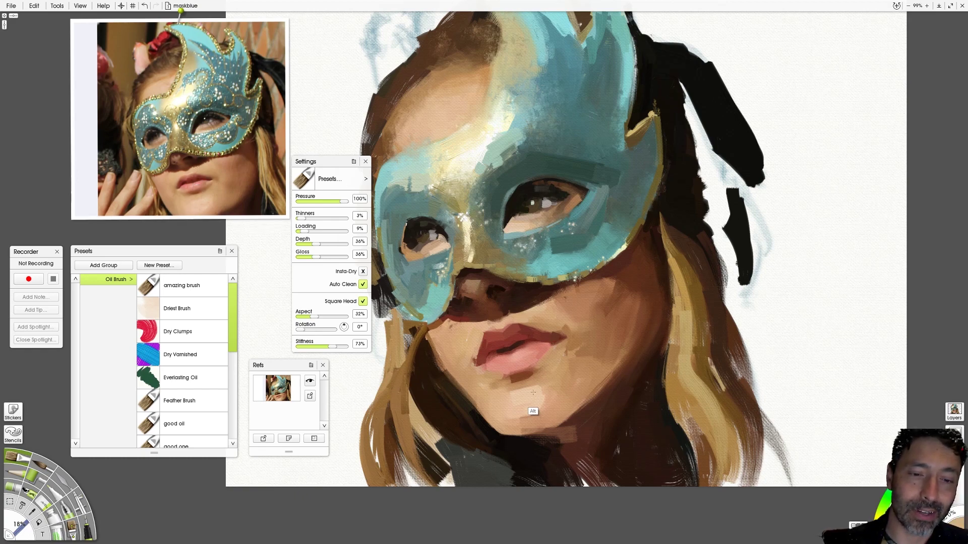
Reduce the oil brush to 10% and paint a thin light highlight along the upper lip's edge.
{"action": "key", "text": "shift"}
{"action": "left_click_drag", "start_coordinate": [501, 330], "coordinate": [500, 331]}
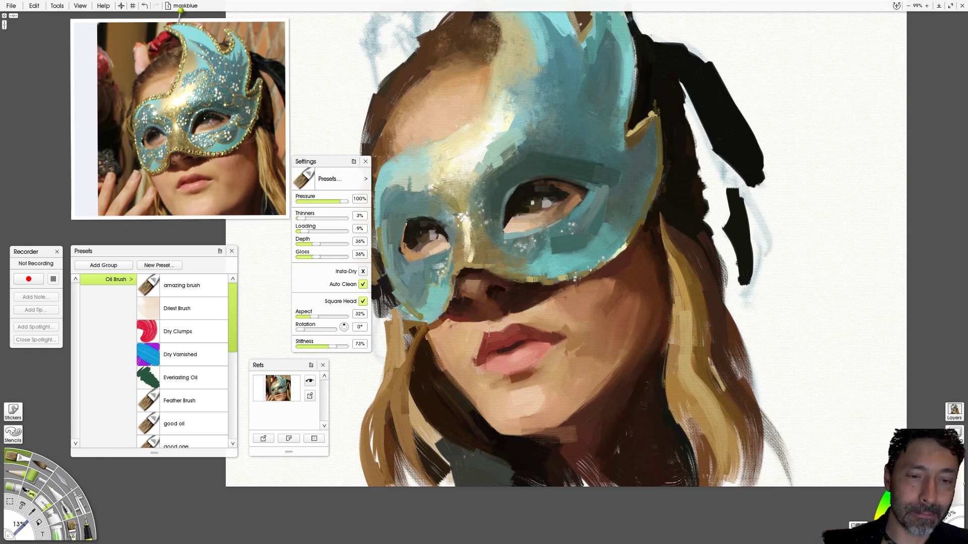
{"action": "key", "text": "shift"}
{"action": "left_click_drag", "start_coordinate": [503, 336], "coordinate": [492, 331]}
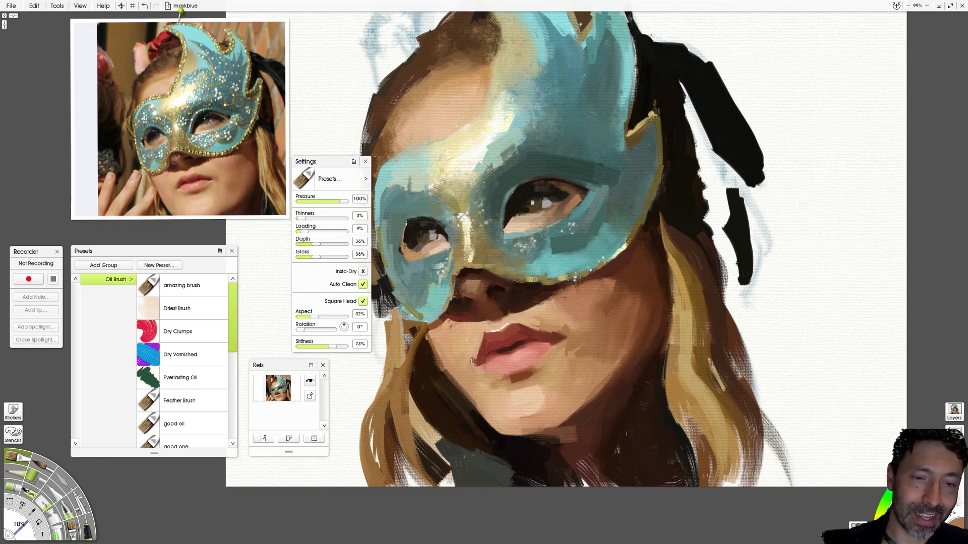
Enlarge the oil brush to 29%, paint sampled skin tones around the mouth corner and chin, and reduce the brush to 25%.
{"action": "key", "text": "bracketright"}
{"action": "key", "text": "bracketright"}
{"action": "key", "text": "bracketright"}
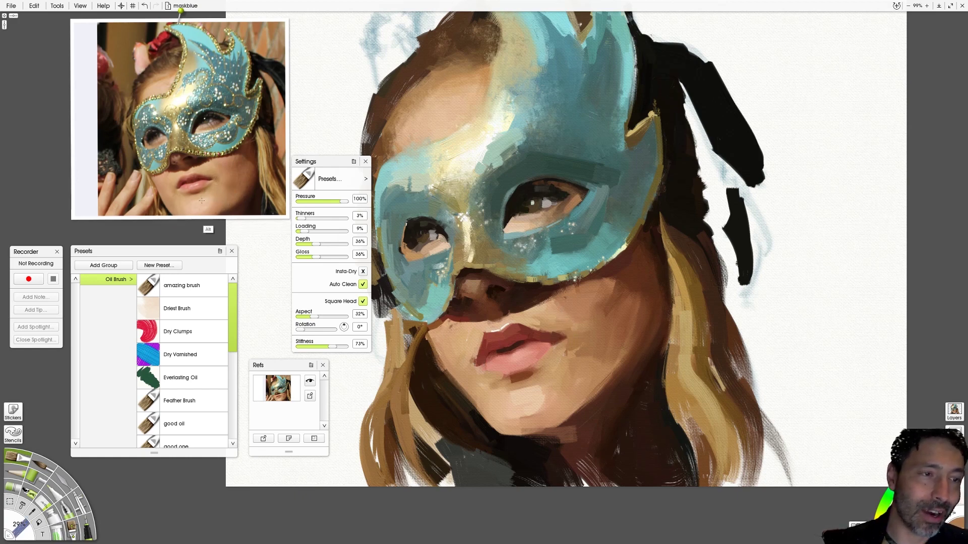
{"action": "key", "text": "alt"}
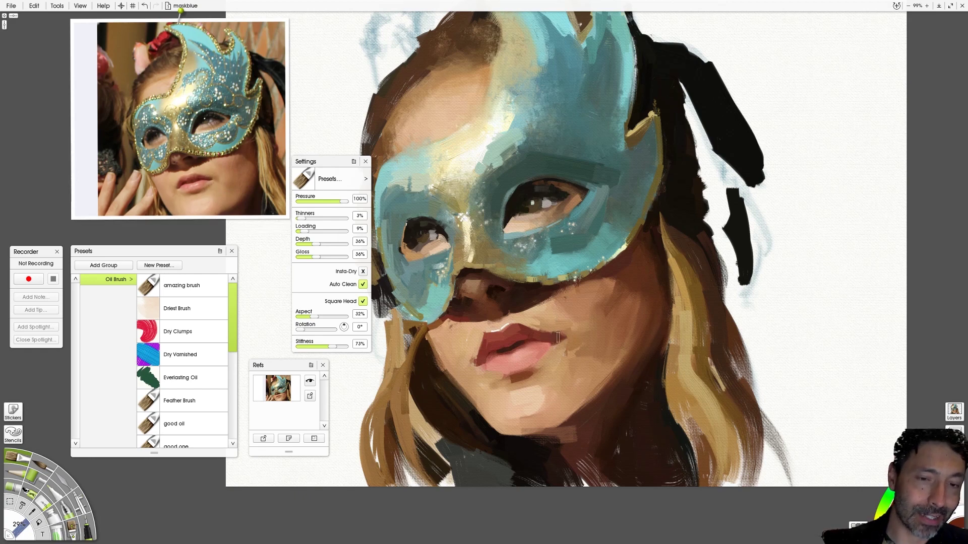
{"action": "key", "text": "shift"}
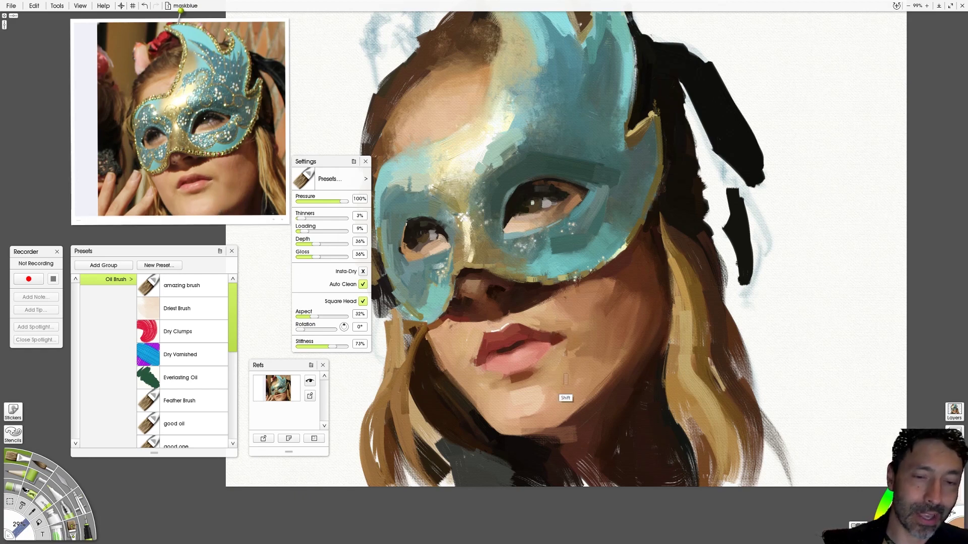
{"action": "left_click_drag", "start_coordinate": [557, 365], "coordinate": [550, 351]}
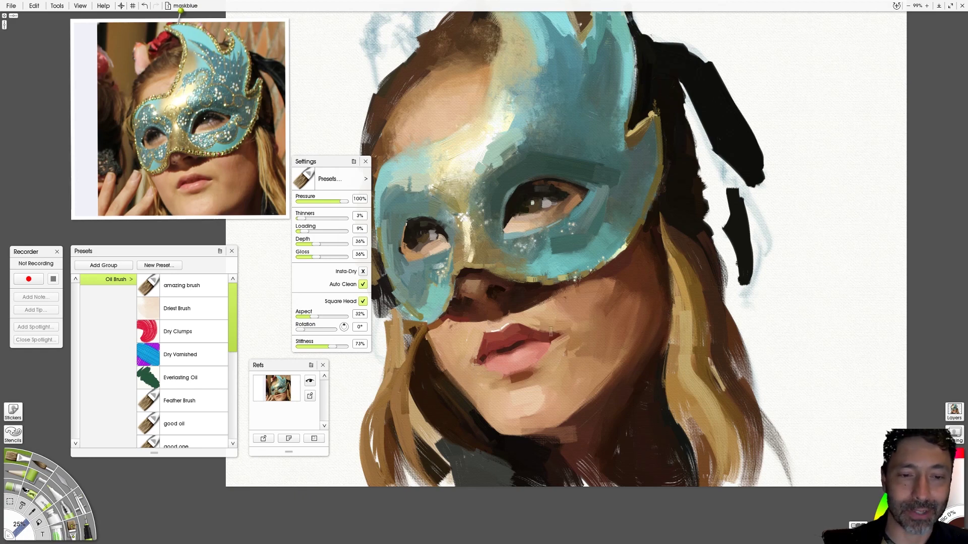
Touch up the lips and mouth corner with a reference-sampled tone, reducing the oil brush to 12% and undoing unwanted strokes.
{"action": "key", "text": "ctrl+z"}
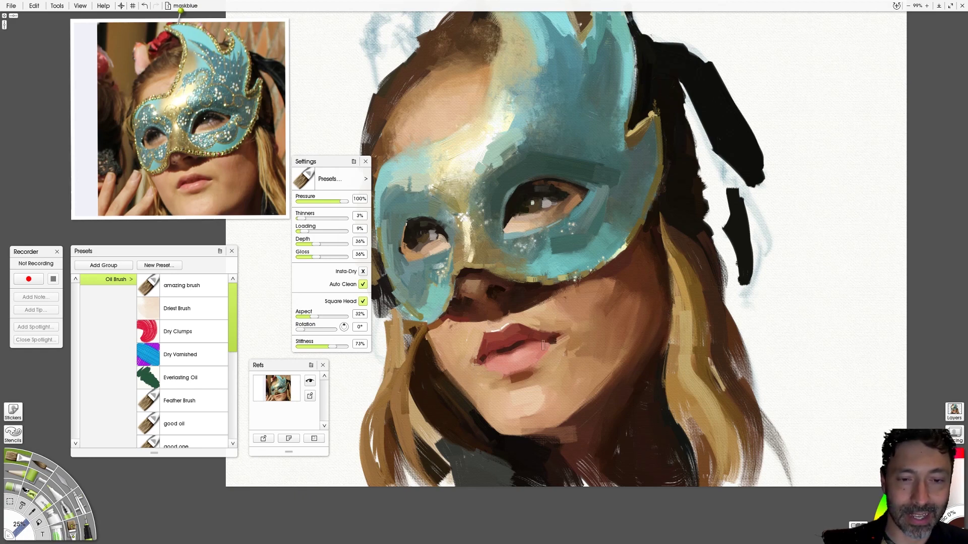
{"action": "left_click", "coordinate": [546, 338]}
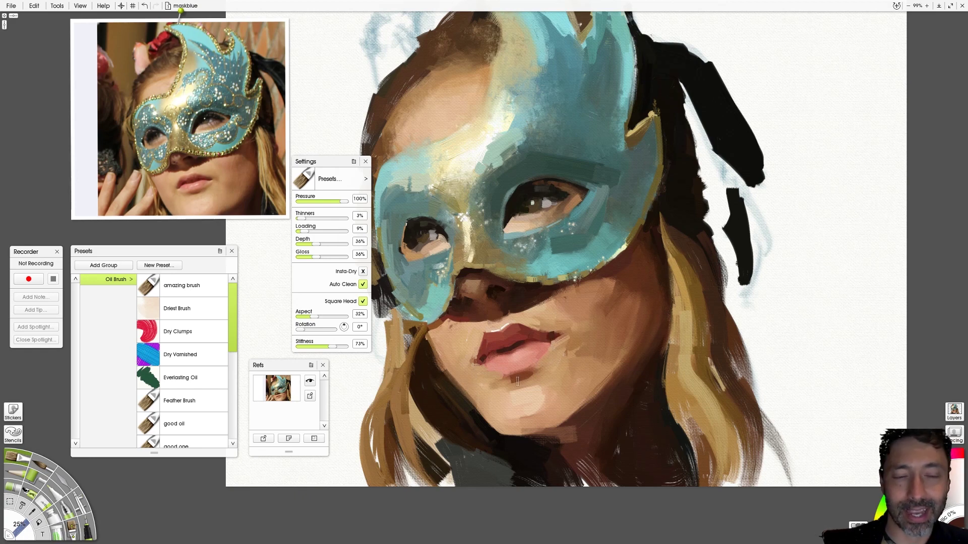
{"action": "left_click", "coordinate": [183, 187], "text": "alt"}
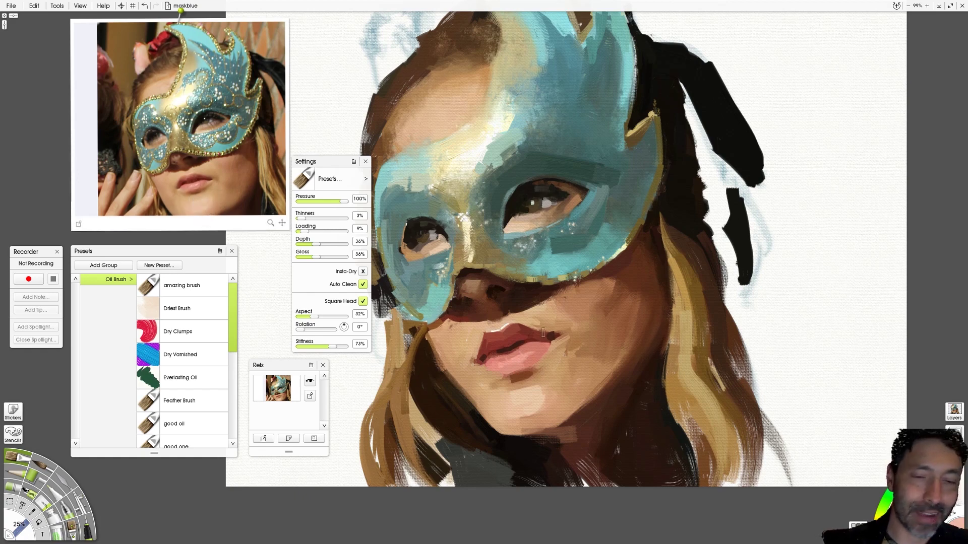
{"action": "key", "text": "bracketleft"}
{"action": "key", "text": "bracketleft"}
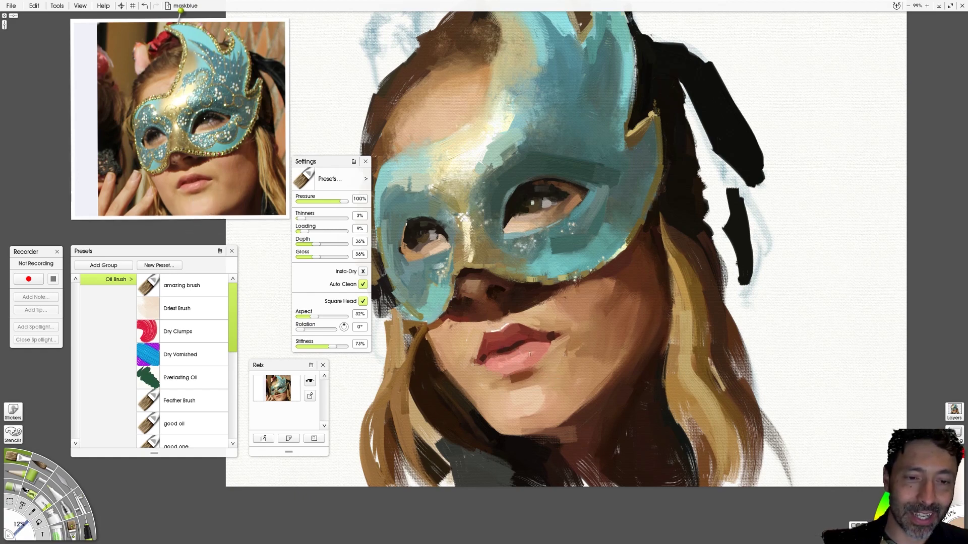
{"action": "left_click", "coordinate": [503, 345]}
{"action": "key", "text": "ctrl+z"}
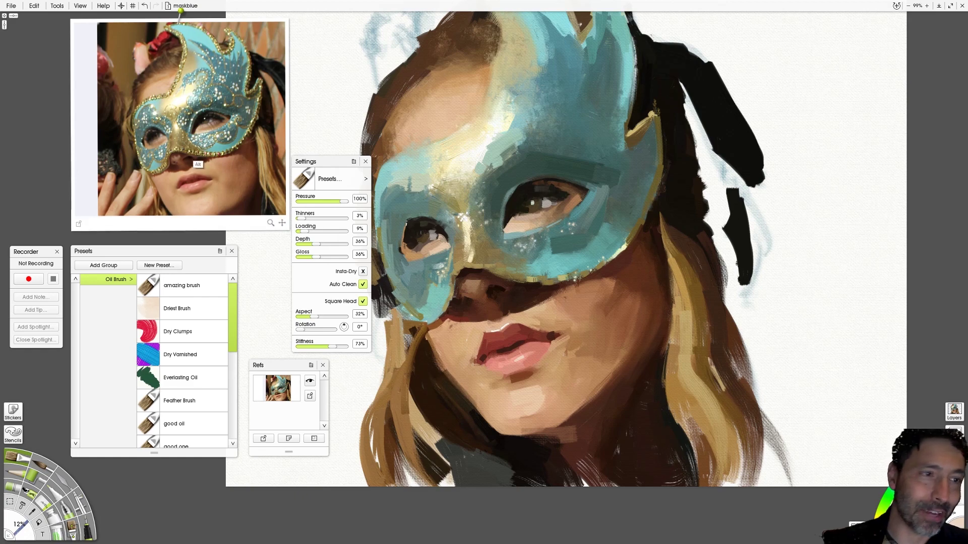
Enlarge the oil brush to 27% and paint reference-sampled teal tones on the mask around the larger eye.
{"action": "key", "text": "bracketright"}
{"action": "key", "text": "bracketright"}
{"action": "key", "text": "bracketright"}
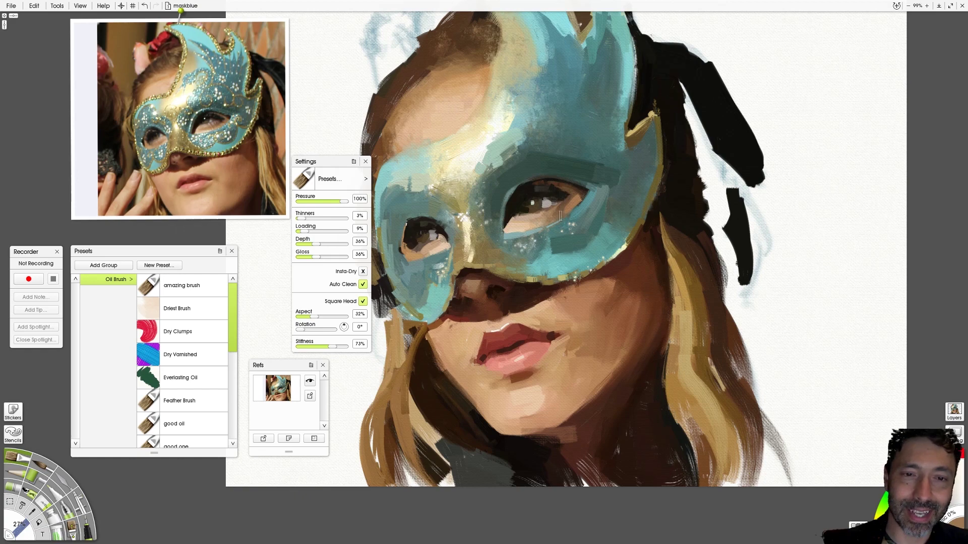
{"action": "left_click", "coordinate": [220, 128], "text": "alt"}
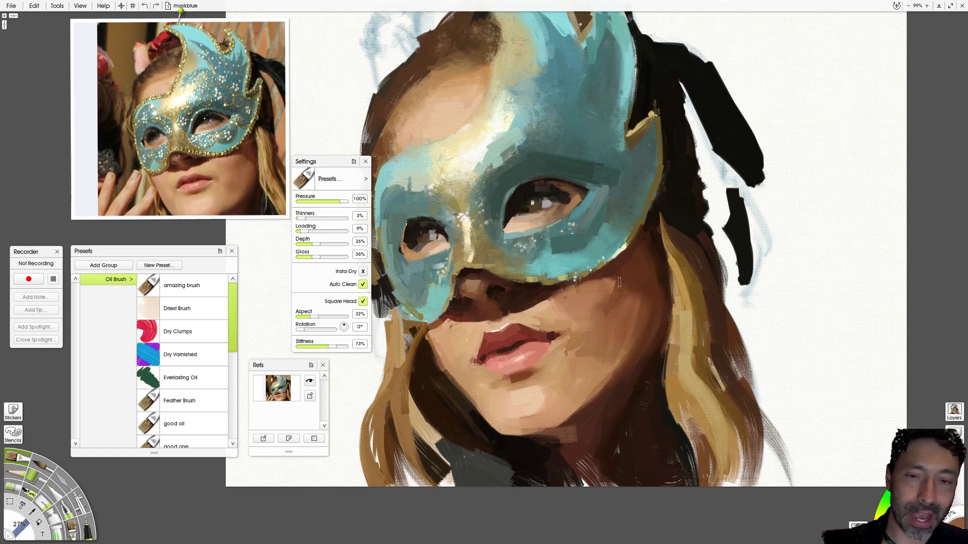
Enlarge the oil brush to 54%, paint skin strokes on the cheek beside the mouth, undo one stroke, and reduce the brush to 42%.
{"action": "key", "text": "bracketright"}
{"action": "key", "text": "bracketright"}
{"action": "key", "text": "bracketright"}
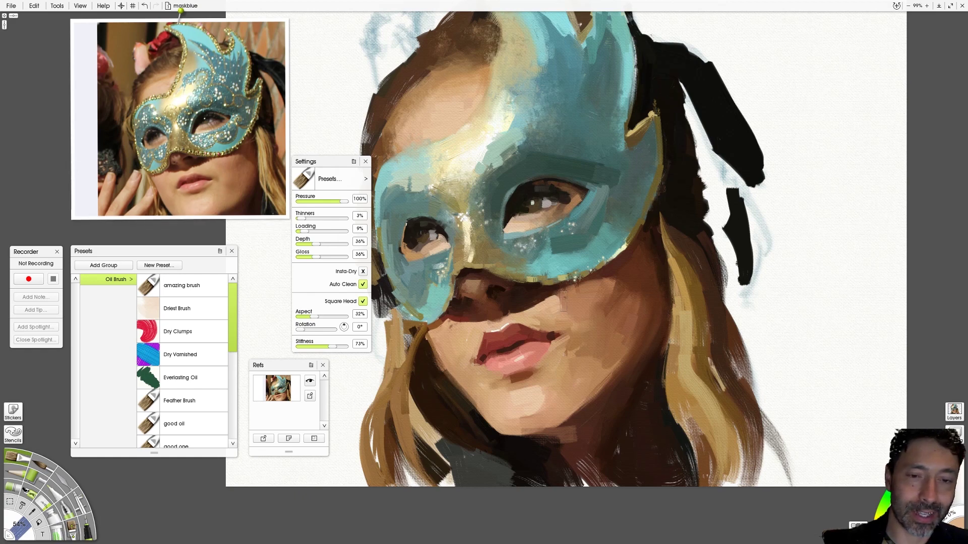
{"action": "key", "text": "ctrl+z"}
{"action": "key", "text": "["}
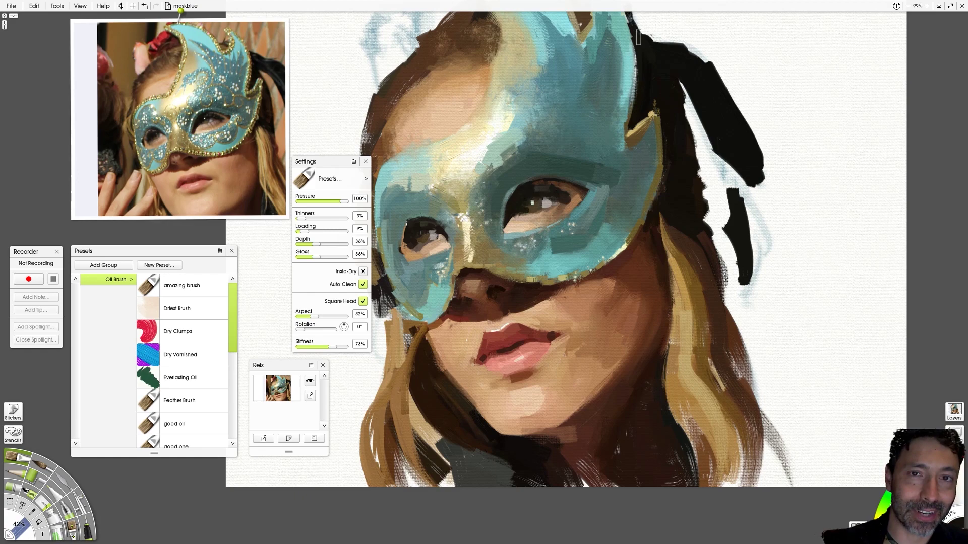
Paint reference-sampled light teal strokes on the mask's upper points and top edge.
{"action": "mouse_move", "coordinate": [243, 75]}
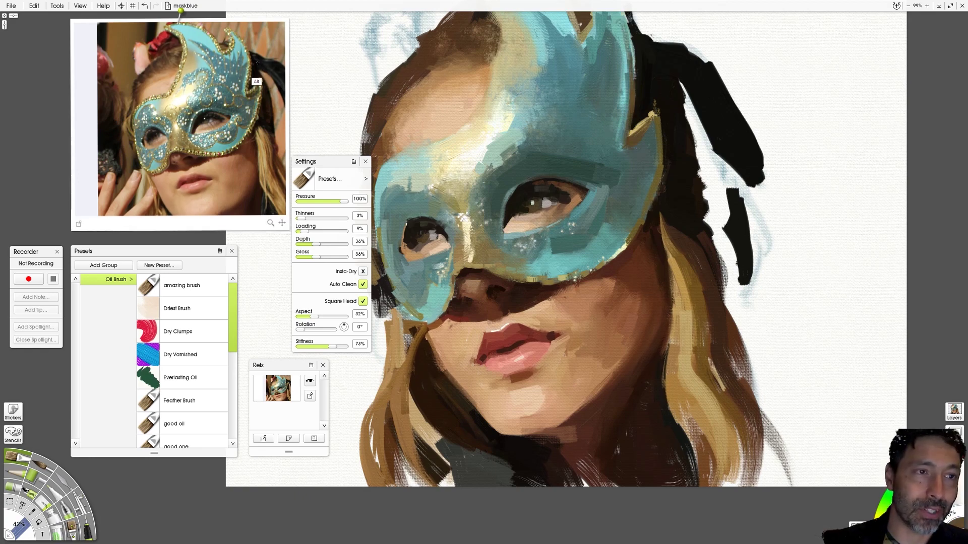
{"action": "scroll", "coordinate": [631, 103], "scroll_direction": "up", "scroll_amount": 2}
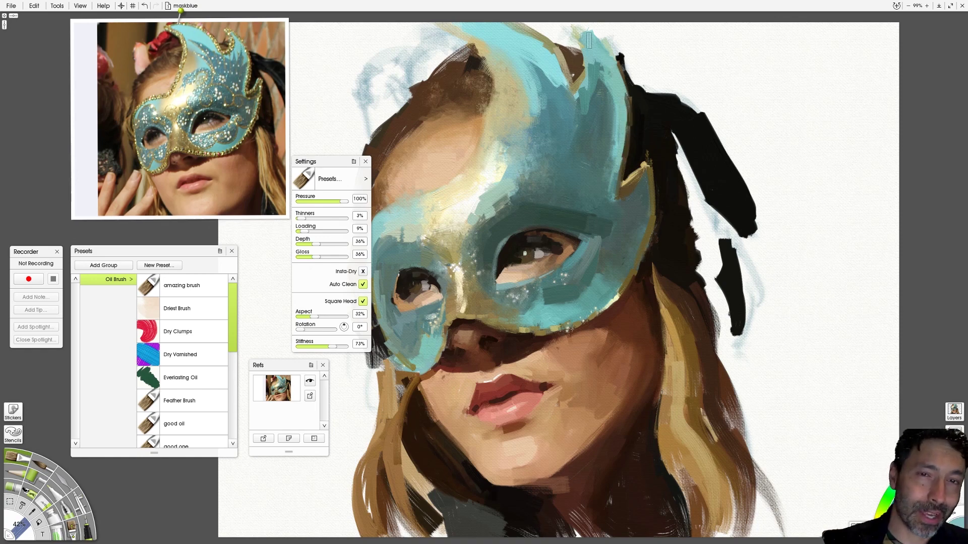
{"action": "mouse_move", "coordinate": [237, 45]}
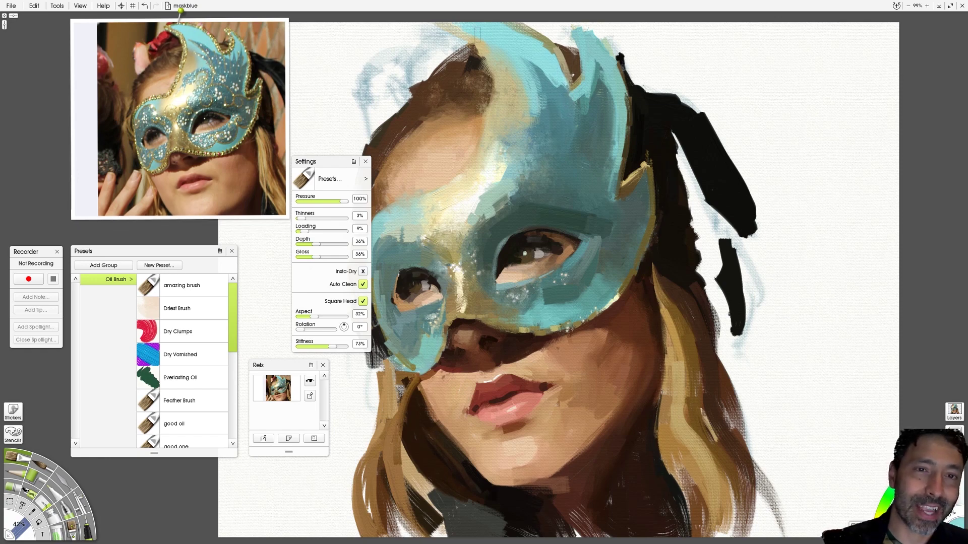
{"action": "left_click_drag", "start_coordinate": [479, 33], "coordinate": [499, 70]}
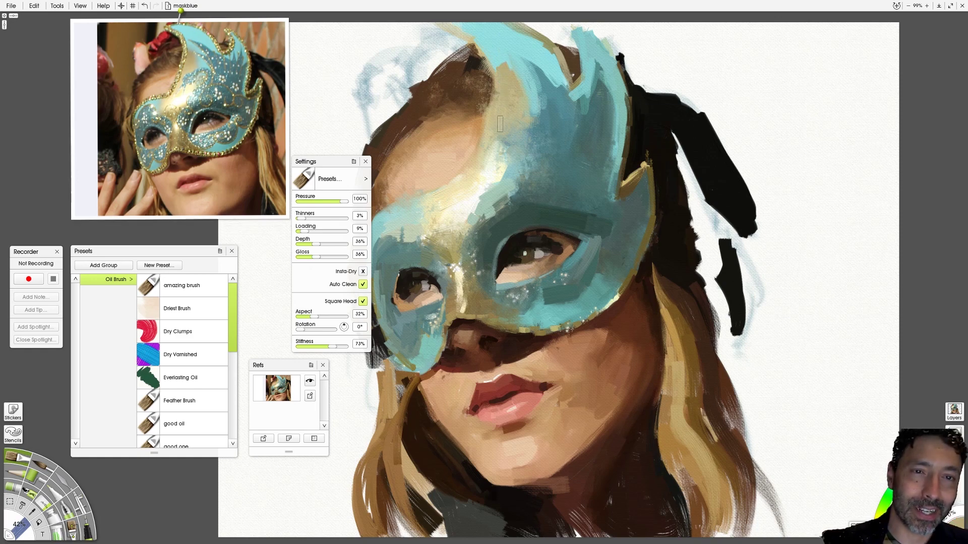
Paint reference-sampled gold and cream tones along the mask's inner edge beside the forehead.
{"action": "key", "text": "alt"}
{"action": "left_click", "coordinate": [179, 96], "text": "alt"}
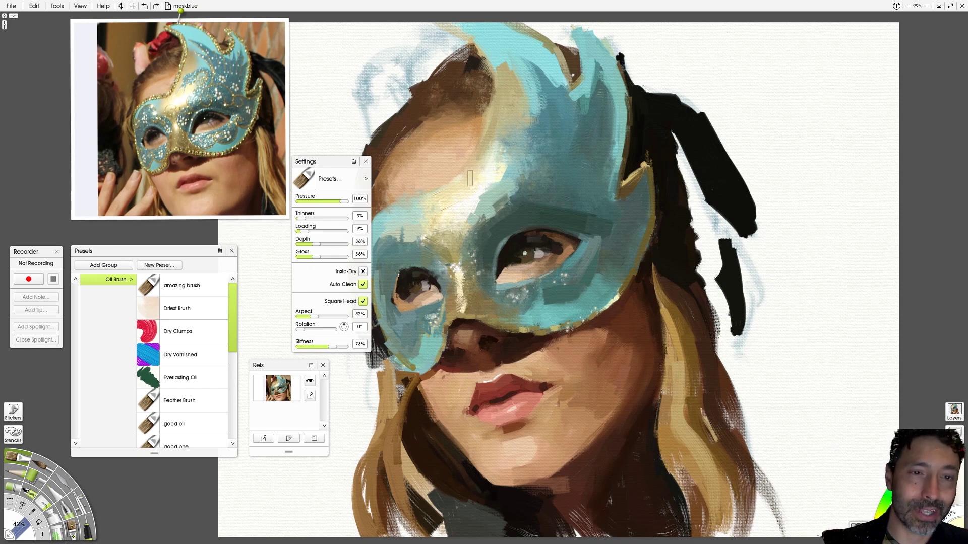
{"action": "key", "text": "alt"}
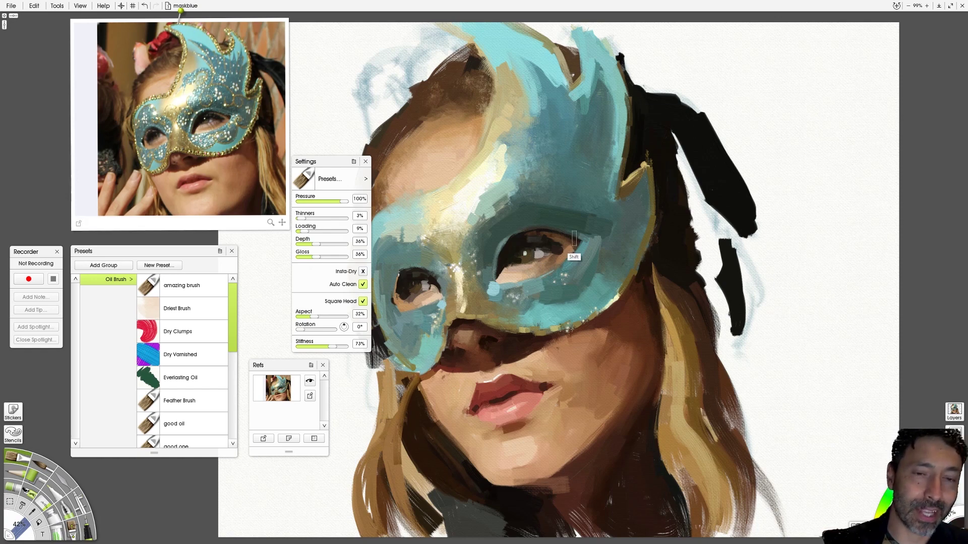
Reduce the oil brush to 21% and paint teal tones around both eye openings, undoing one stroke.
{"action": "key", "text": "bracketleft"}
{"action": "key", "text": "bracketleft"}
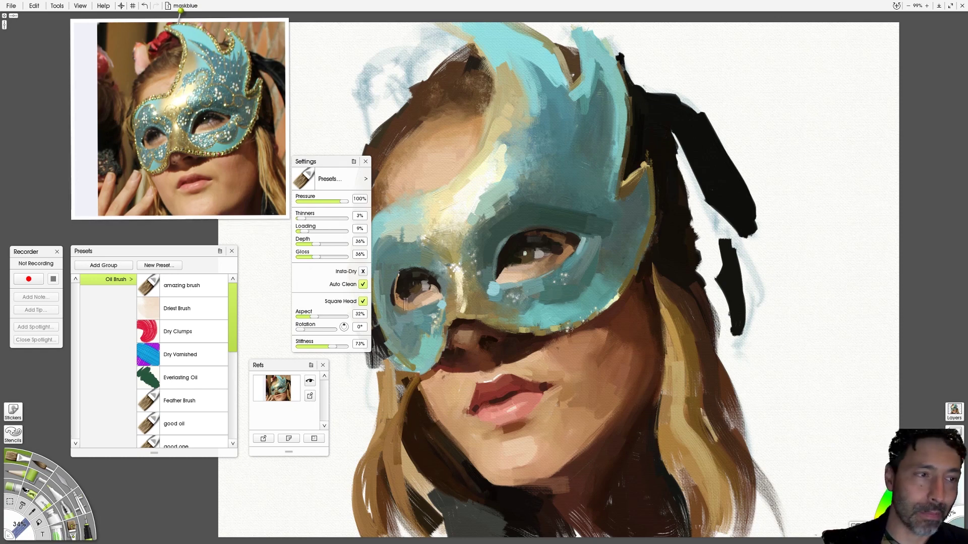
{"action": "key", "text": "bracketleft"}
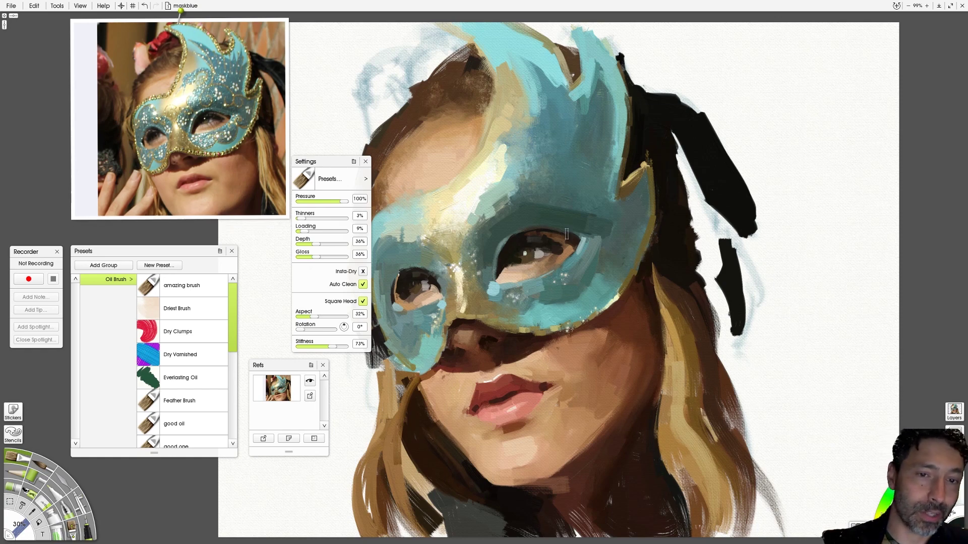
{"action": "key", "text": "ctrl+z"}
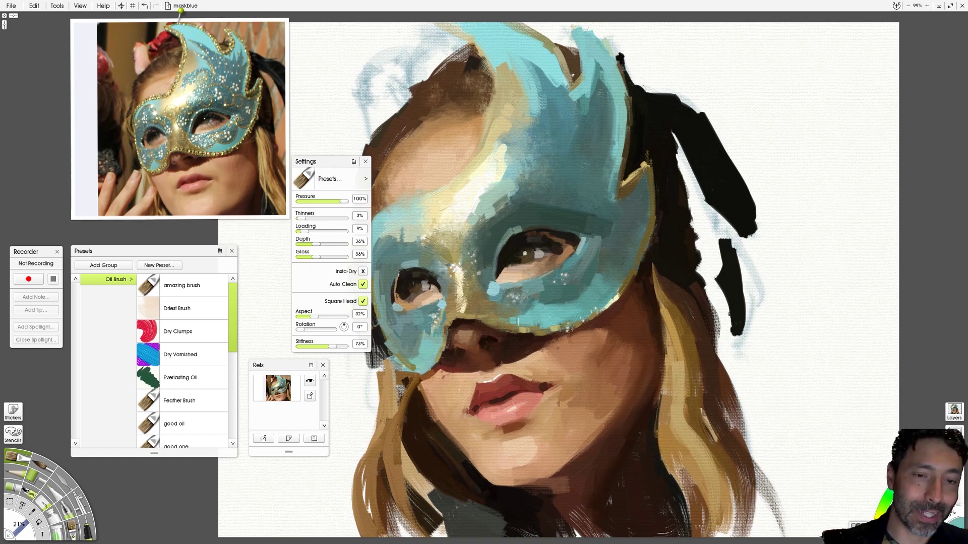
Paint gold edging along the mask's side point and blend the dark teal above the larger eye, undoing unwanted strokes.
{"action": "key", "text": "ctrl+z"}
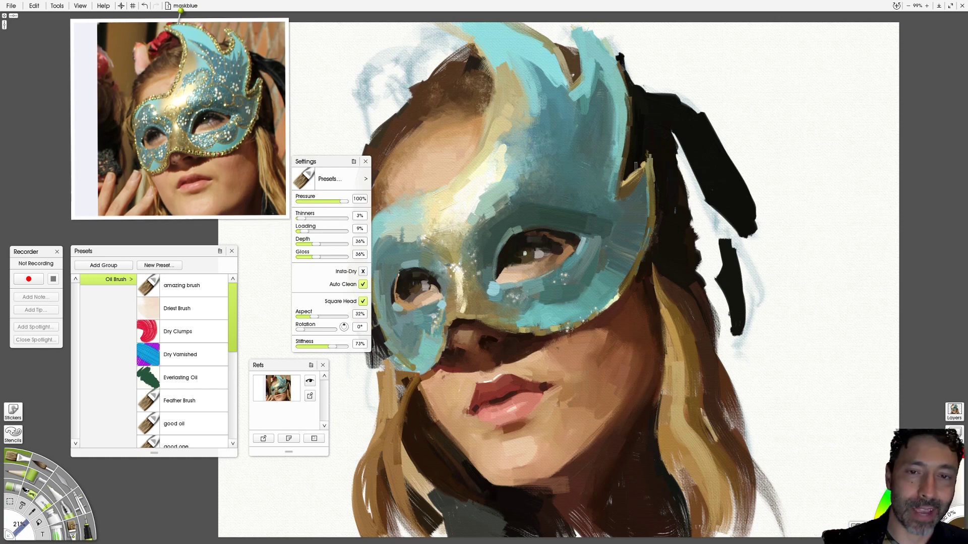
{"action": "mouse_move", "coordinate": [246, 107]}
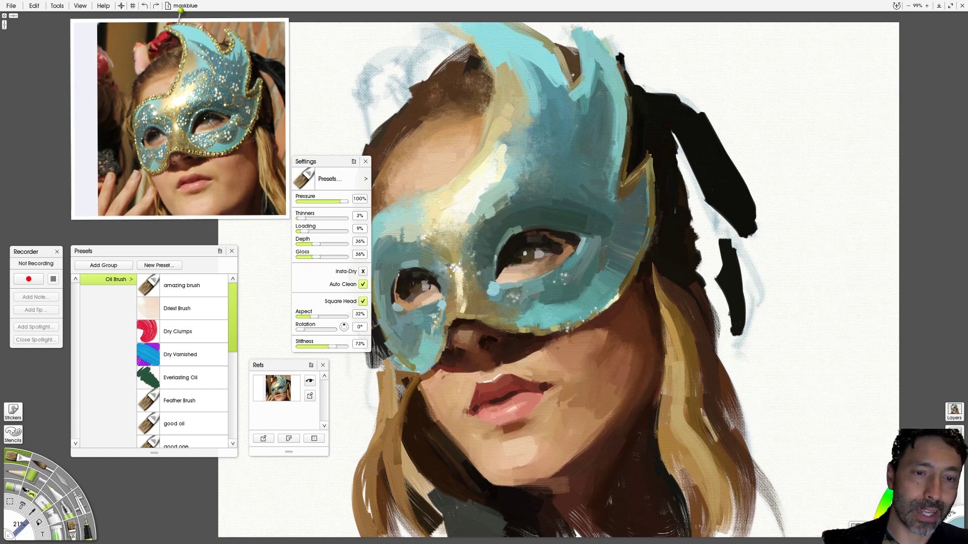
{"action": "key", "text": "ctrl+z"}
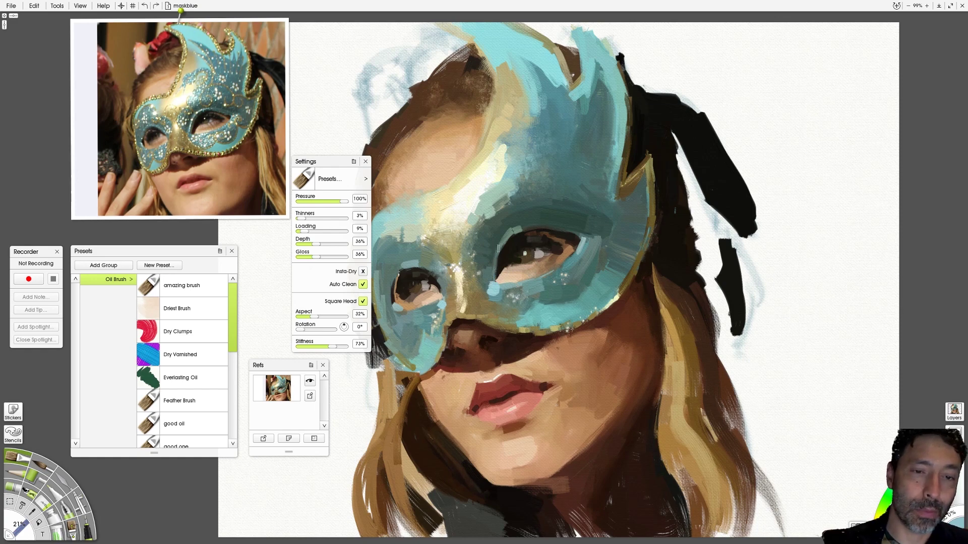
Refine the rims of both eye openings with short teal strokes, using tones sampled from the reference.
{"action": "left_click_drag", "start_coordinate": [501, 246], "coordinate": [495, 266]}
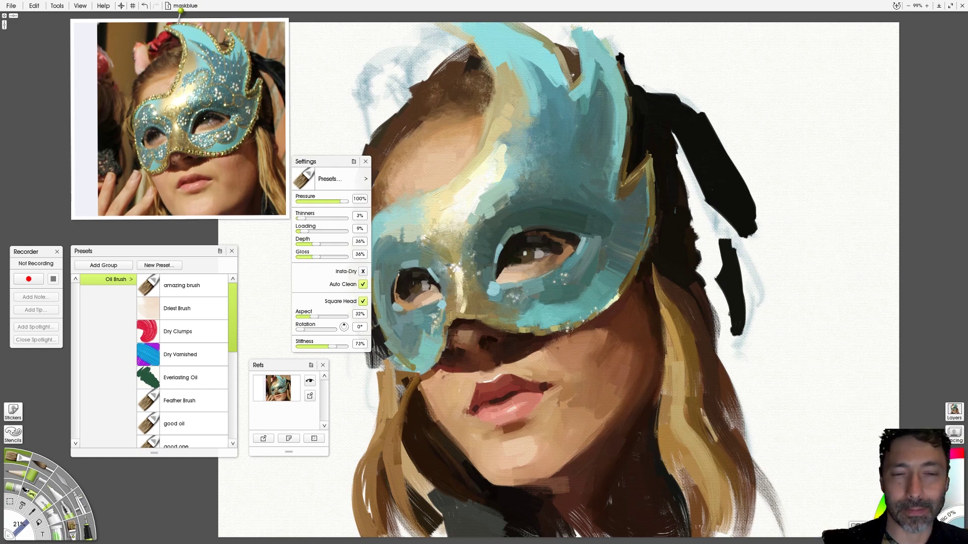
{"action": "left_click_drag", "start_coordinate": [427, 271], "coordinate": [441, 294]}
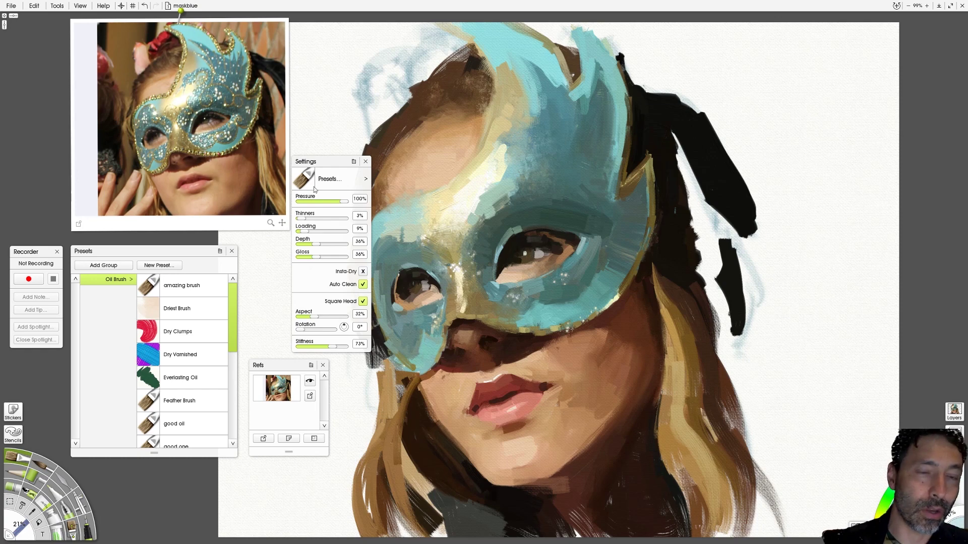
{"action": "mouse_move", "coordinate": [508, 286]}
{"action": "left_mouse_down"}
{"action": "mouse_move", "coordinate": [514, 316]}
{"action": "mouse_move", "coordinate": [540, 305]}
{"action": "mouse_move", "coordinate": [529, 284]}
{"action": "mouse_move", "coordinate": [502, 288]}
{"action": "mouse_move", "coordinate": [524, 284]}
{"action": "left_mouse_up"}
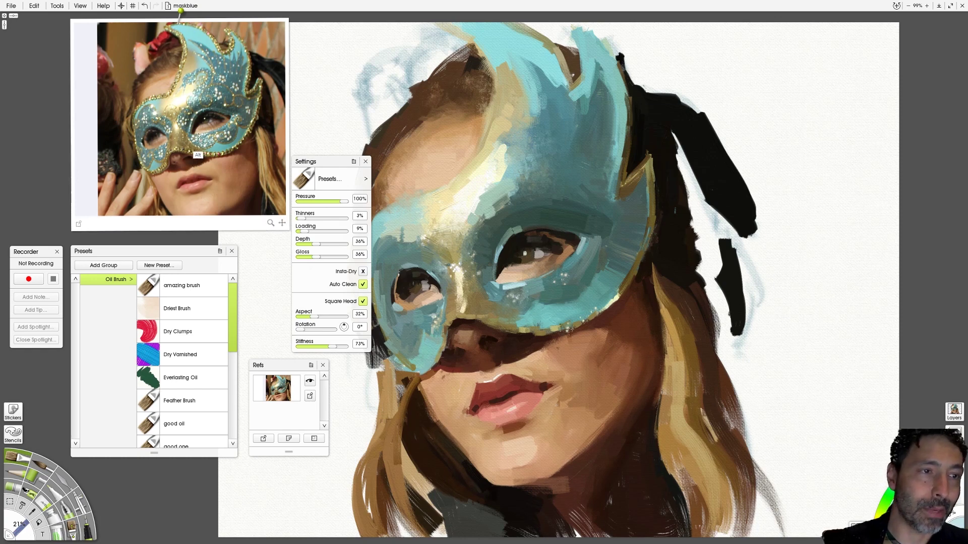
{"action": "left_click_drag", "start_coordinate": [500, 291], "coordinate": [527, 284]}
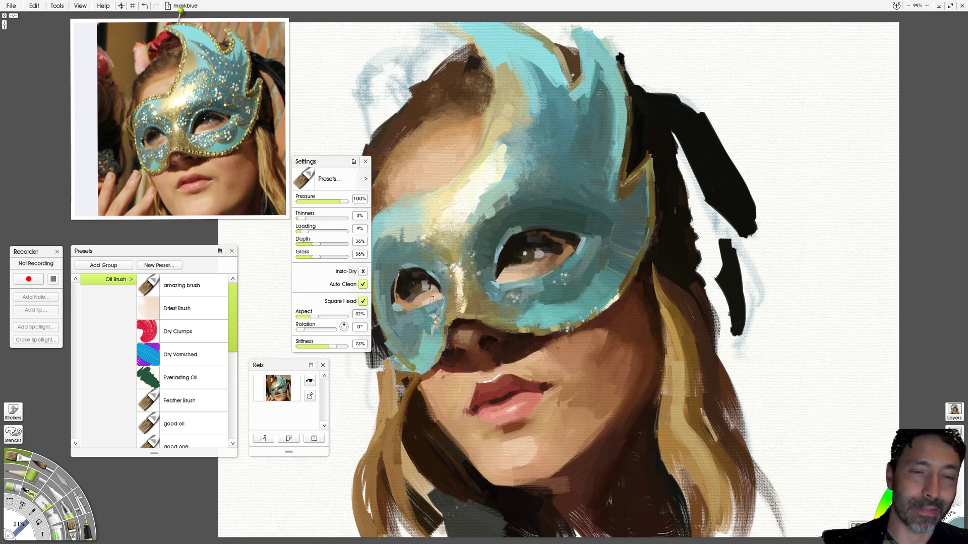
{"action": "key", "text": "alt"}
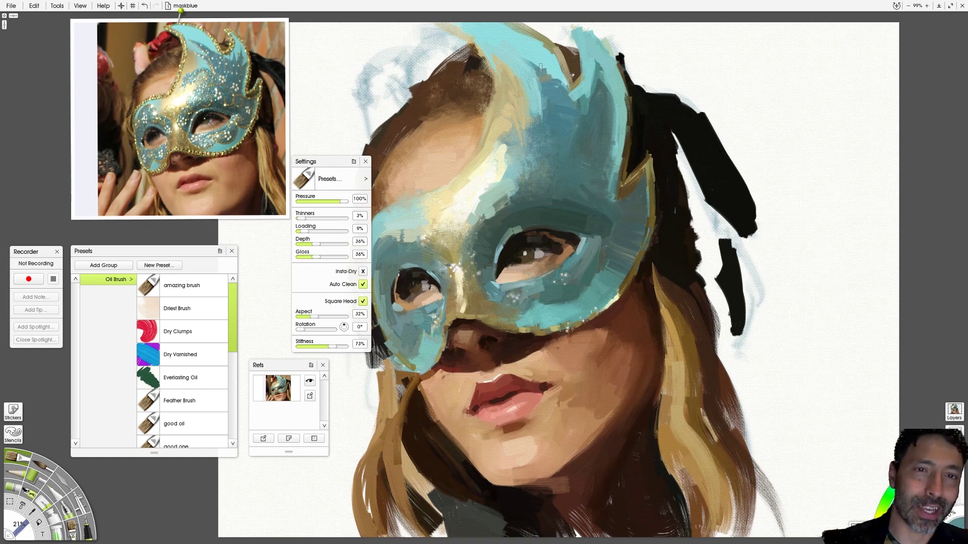
Paint darker teal strokes across the mask's upper area and gold edging along its top points.
{"action": "left_click_drag", "start_coordinate": [520, 59], "coordinate": [583, 111]}
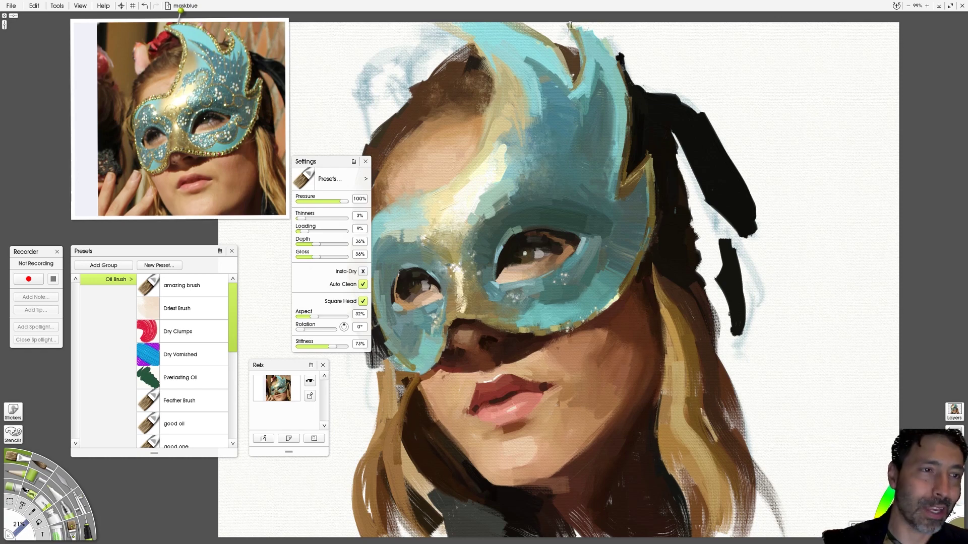
{"action": "mouse_move", "coordinate": [235, 63]}
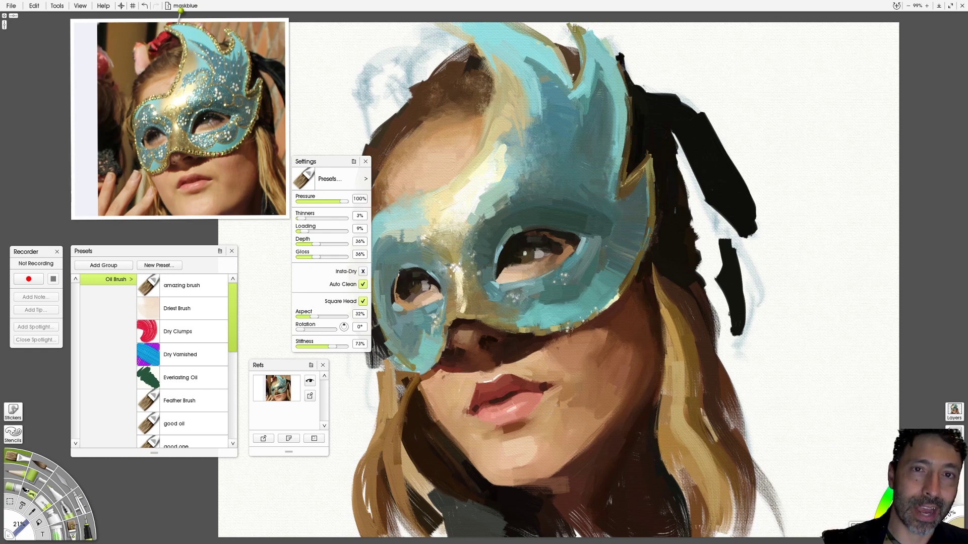
{"action": "left_click_drag", "start_coordinate": [575, 28], "coordinate": [581, 79]}
{"action": "mouse_move", "coordinate": [582, 29]}
{"action": "left_mouse_down"}
{"action": "mouse_move", "coordinate": [630, 82]}
{"action": "mouse_move", "coordinate": [630, 126]}
{"action": "left_mouse_up"}
{"action": "key", "text": "alt"}
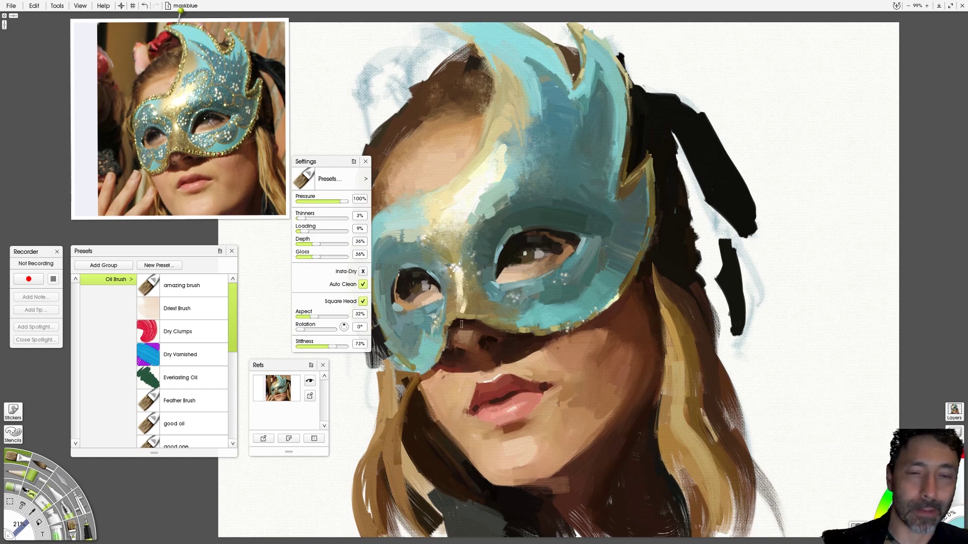
Paint the mask's outer edge beside the smaller eye with a tone sampled from the reference.
{"action": "left_click_drag", "start_coordinate": [518, 375], "coordinate": [598, 349]}
{"action": "key", "text": "alt"}
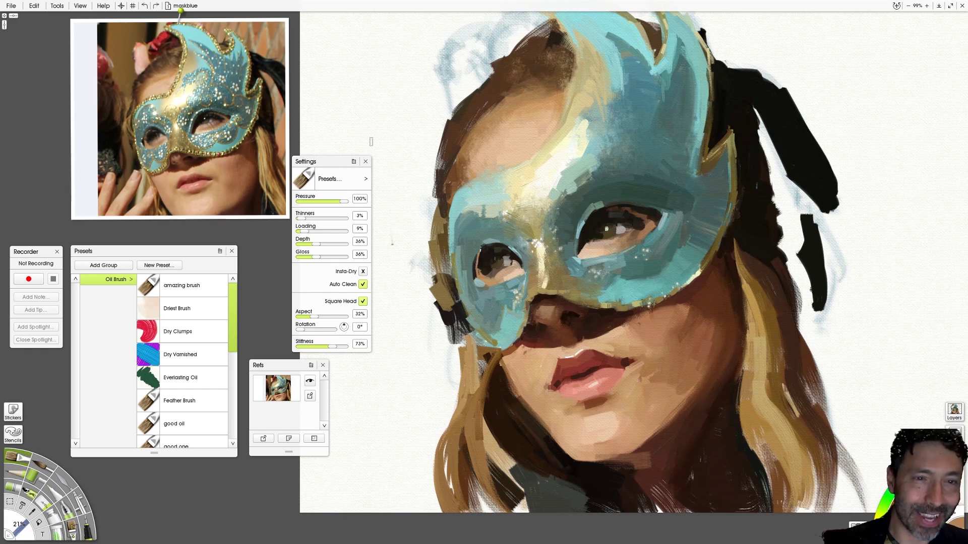
{"action": "left_click", "coordinate": [143, 132], "text": "alt"}
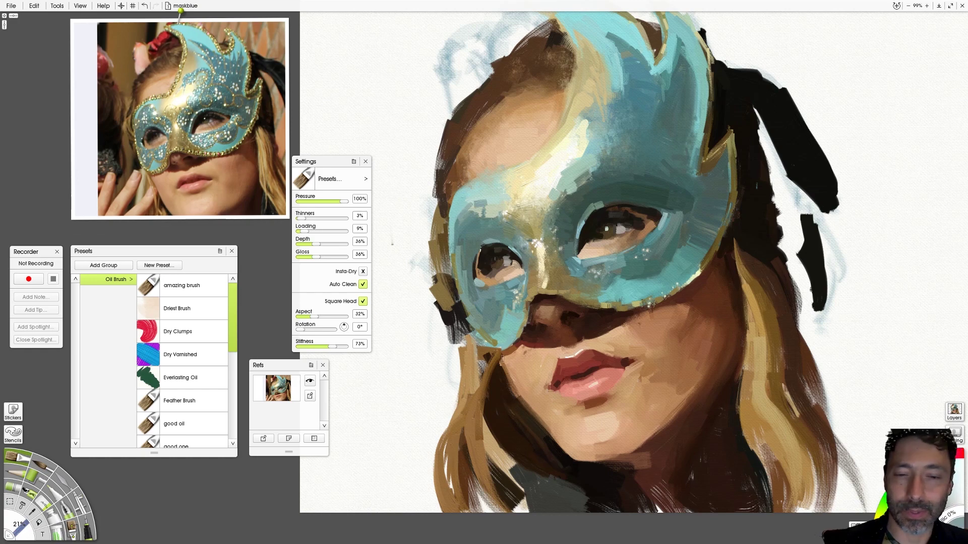
Check the portrait's proportions mirrored horizontally and flipped vertically, restoring the original orientation each time.
{"action": "key", "text": "ctrl+shift+h"}
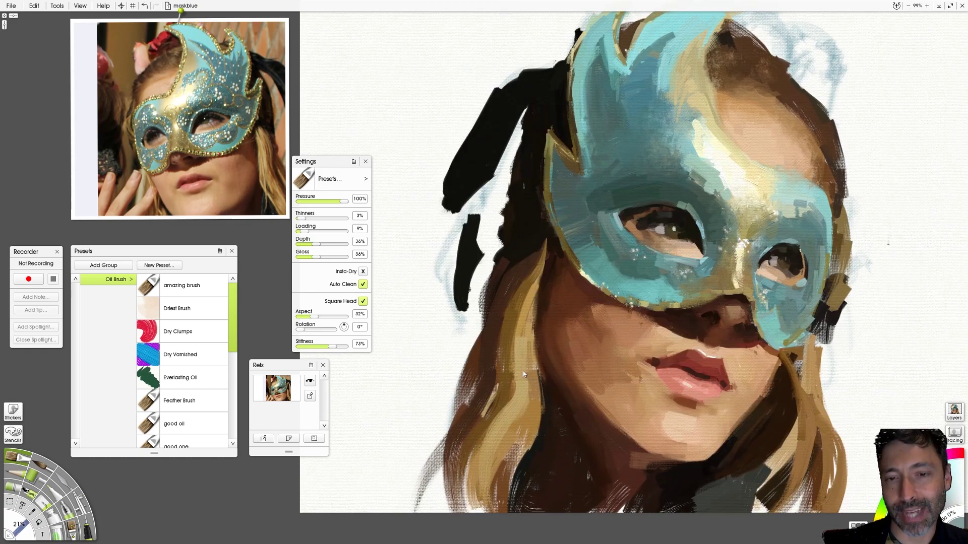
{"action": "key", "text": "ctrl+shift+h"}
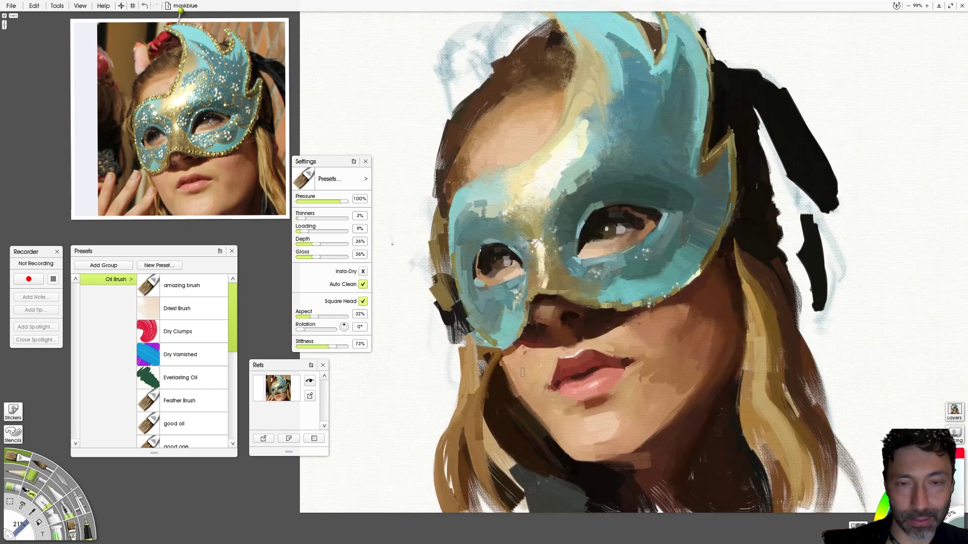
{"action": "key", "text": "ctrl+shift+v"}
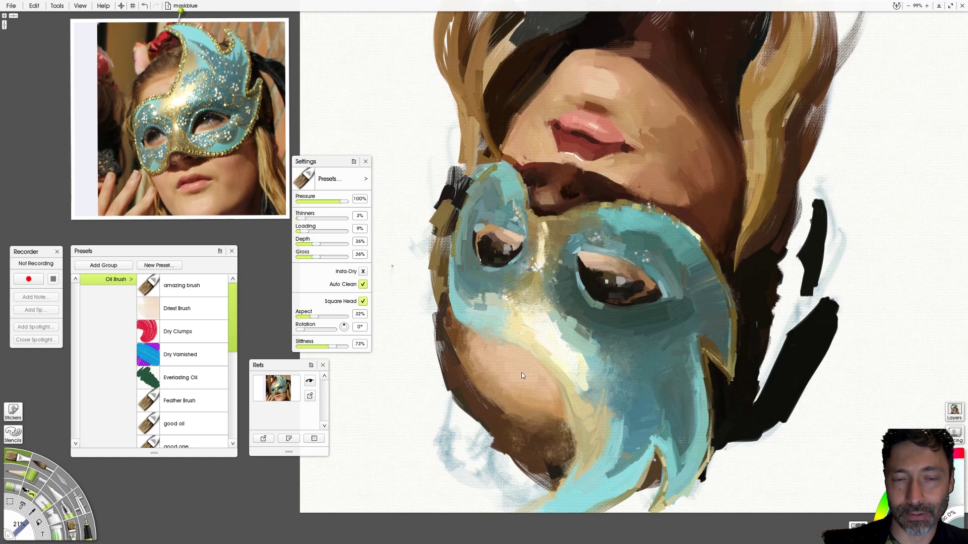
{"action": "key", "text": "ctrl+shift+v"}
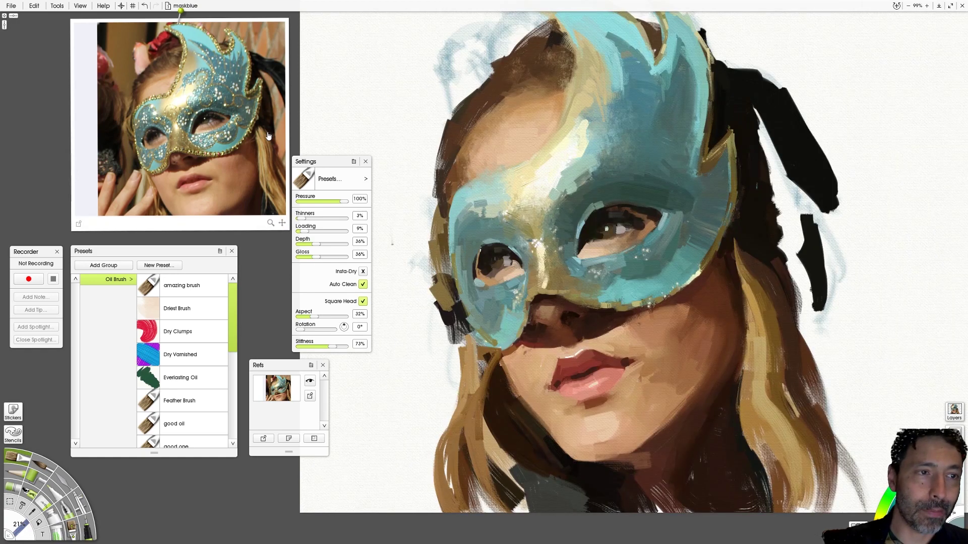
Reposition the reference photo to show the black feathers and paint the lower feather's shape with dark green strokes.
{"action": "left_click_drag", "start_coordinate": [268, 136], "coordinate": [249, 144]}
{"action": "left_click_drag", "start_coordinate": [261, 236], "coordinate": [254, 126]}
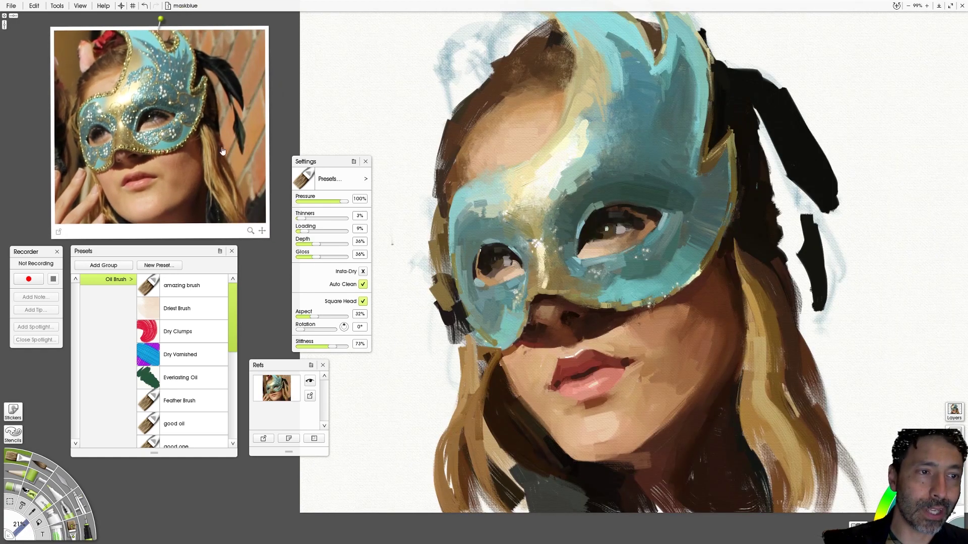
{"action": "mouse_move", "coordinate": [804, 217]}
{"action": "left_mouse_down"}
{"action": "mouse_move", "coordinate": [785, 157]}
{"action": "mouse_move", "coordinate": [810, 217]}
{"action": "left_mouse_up"}
{"action": "mouse_move", "coordinate": [788, 180]}
{"action": "left_mouse_down"}
{"action": "mouse_move", "coordinate": [838, 252]}
{"action": "mouse_move", "coordinate": [837, 285]}
{"action": "left_mouse_up"}
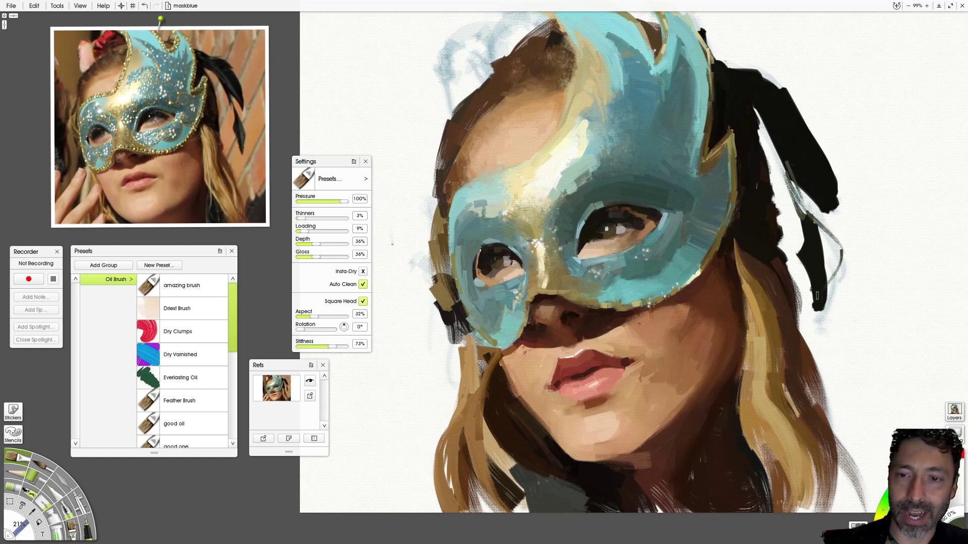
{"action": "key", "text": "bracketright"}
{"action": "mouse_move", "coordinate": [819, 229]}
{"action": "left_mouse_down"}
{"action": "mouse_move", "coordinate": [823, 267]}
{"action": "mouse_move", "coordinate": [841, 252]}
{"action": "mouse_move", "coordinate": [817, 237]}
{"action": "mouse_move", "coordinate": [842, 268]}
{"action": "mouse_move", "coordinate": [829, 262]}
{"action": "left_mouse_up"}
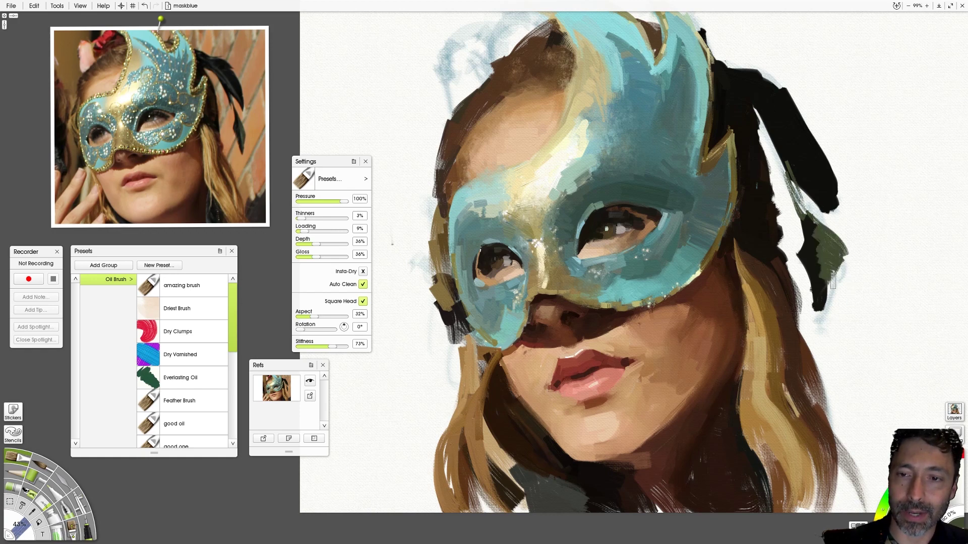
Extend and shape the large black feather, its tip and the dark hair at its base with tones sampled from the reference.
{"action": "mouse_move", "coordinate": [242, 117]}
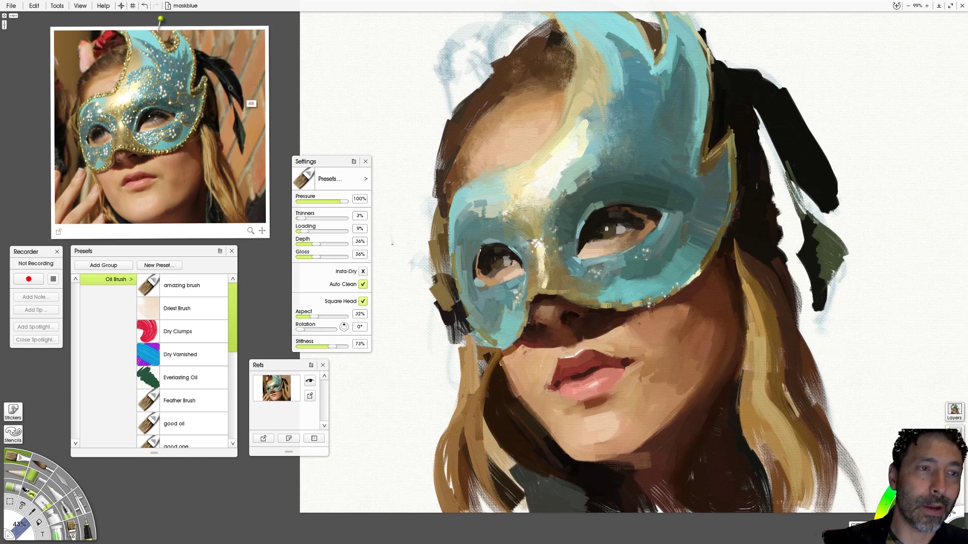
{"action": "mouse_move", "coordinate": [775, 147]}
{"action": "left_mouse_down"}
{"action": "mouse_move", "coordinate": [846, 231]}
{"action": "mouse_move", "coordinate": [829, 208]}
{"action": "left_mouse_up"}
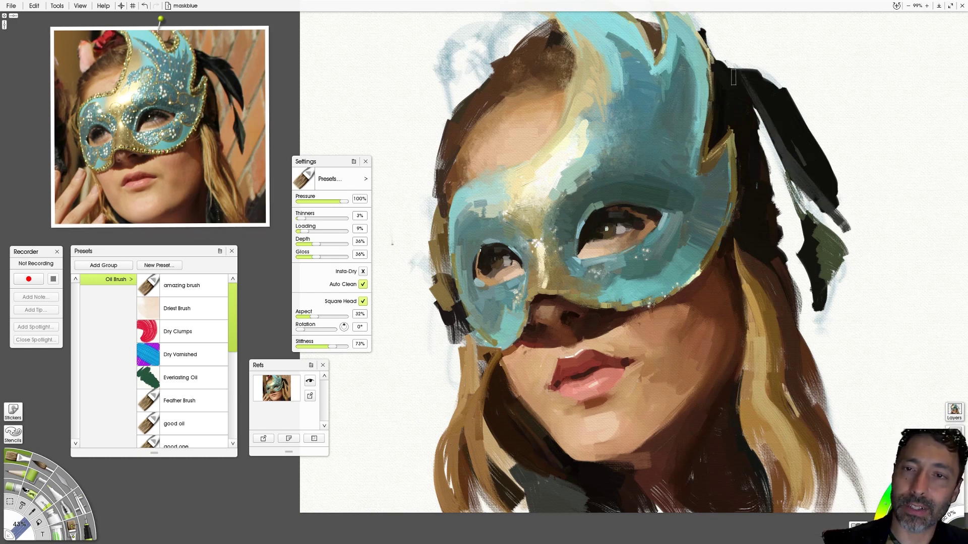
{"action": "mouse_move", "coordinate": [235, 120]}
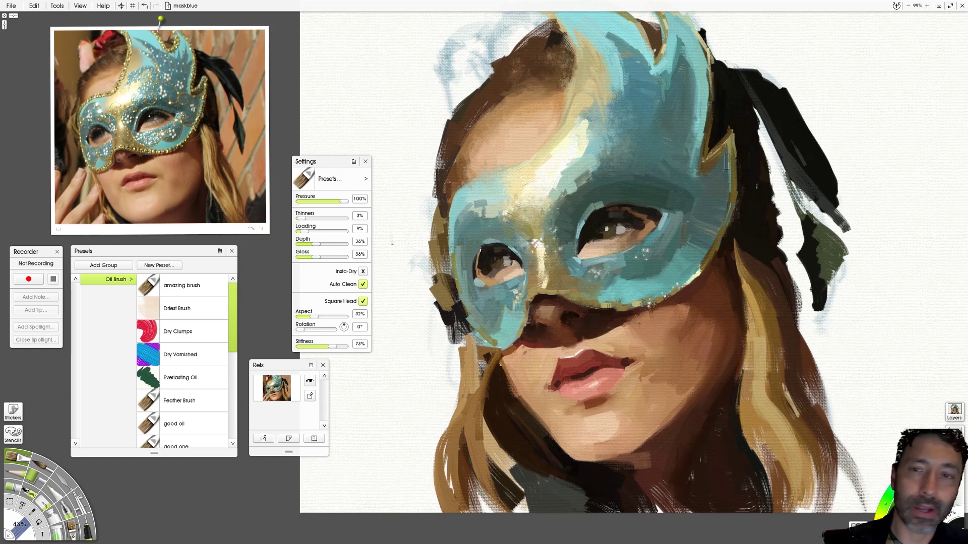
{"action": "left_click_drag", "start_coordinate": [779, 86], "coordinate": [742, 68]}
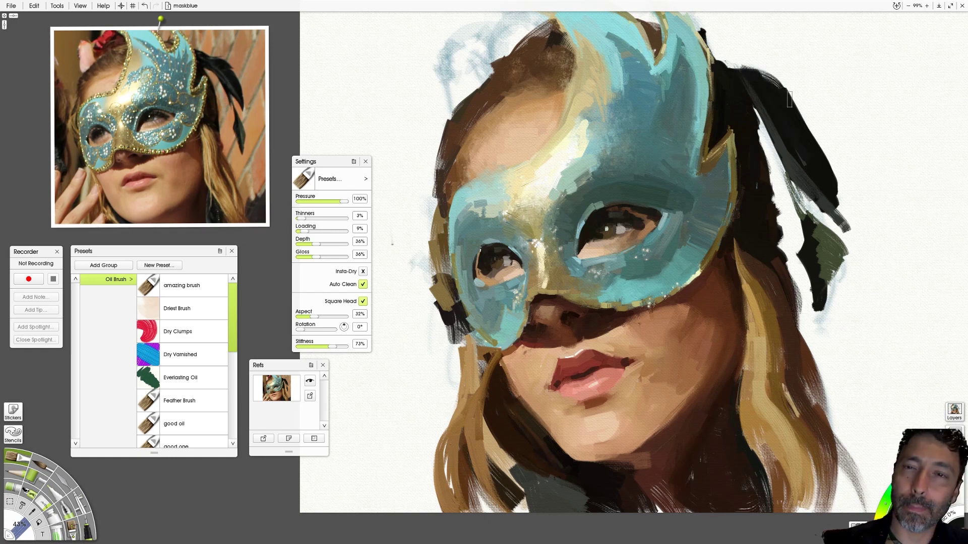
{"action": "left_click_drag", "start_coordinate": [831, 181], "coordinate": [842, 224]}
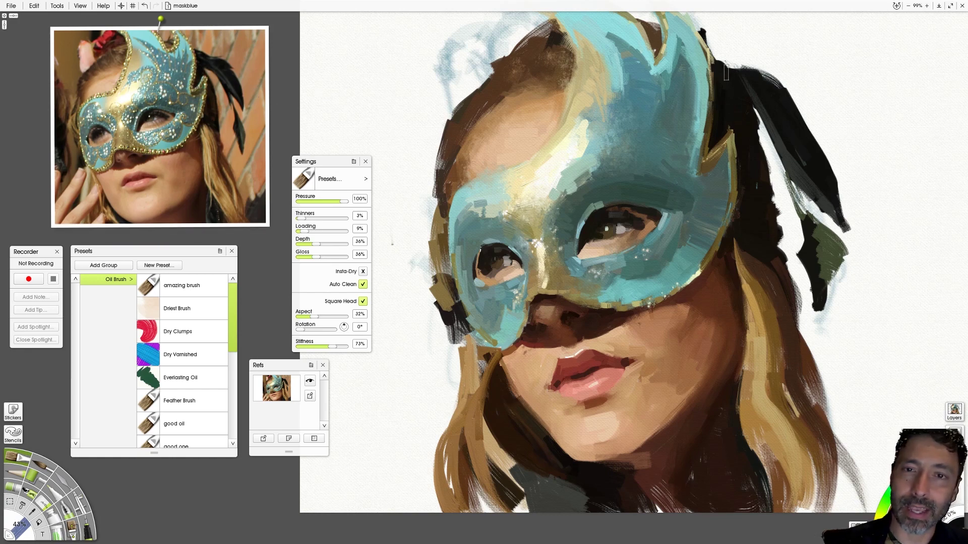
{"action": "left_click_drag", "start_coordinate": [721, 76], "coordinate": [709, 51]}
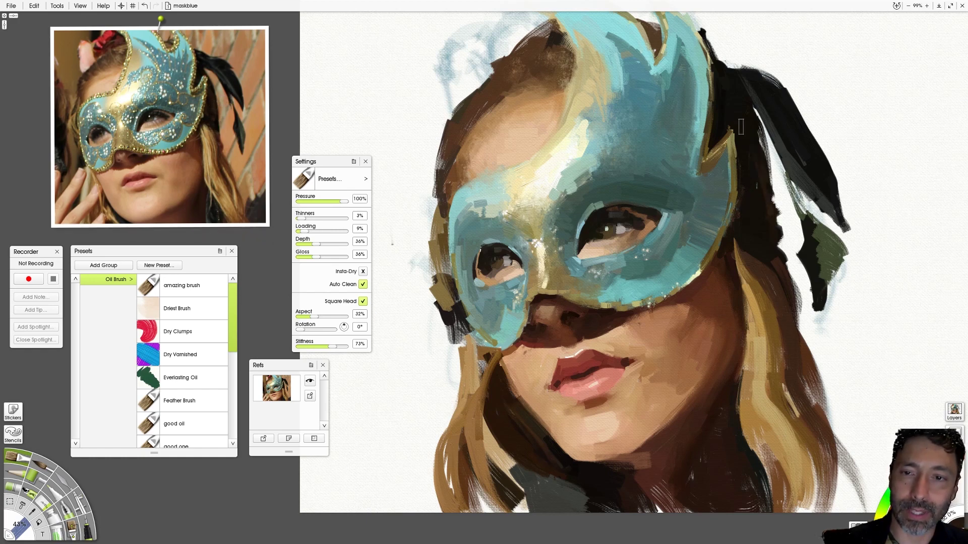
{"action": "mouse_move", "coordinate": [768, 189]}
{"action": "left_mouse_down"}
{"action": "mouse_move", "coordinate": [754, 117]}
{"action": "mouse_move", "coordinate": [778, 191]}
{"action": "left_mouse_up"}
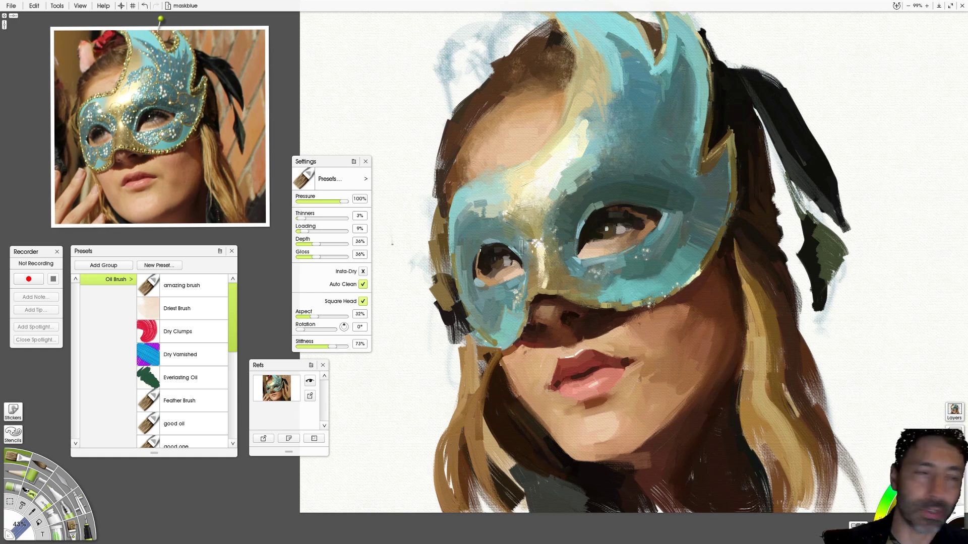
Paint grey highlights along the large feather's upper edge with a sampled tone, reducing the brush size to 27%.
{"action": "mouse_move", "coordinate": [199, 79]}
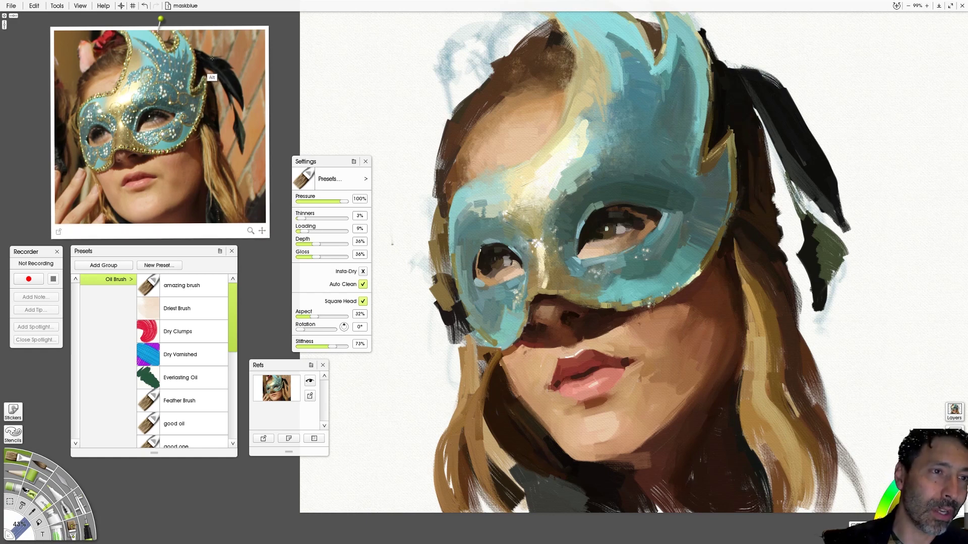
{"action": "mouse_move", "coordinate": [765, 90]}
{"action": "left_mouse_down"}
{"action": "mouse_move", "coordinate": [731, 68]}
{"action": "mouse_move", "coordinate": [757, 75]}
{"action": "left_mouse_up"}
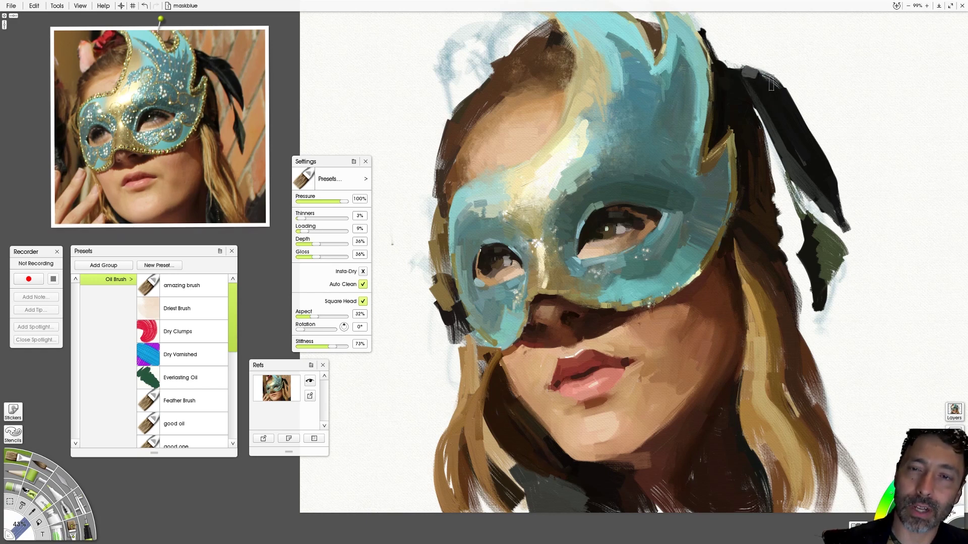
{"action": "key", "text": "bracketleft"}
{"action": "key", "text": "bracketleft"}
{"action": "key", "text": "bracketleft"}
{"action": "left_click_drag", "start_coordinate": [766, 76], "coordinate": [733, 71]}
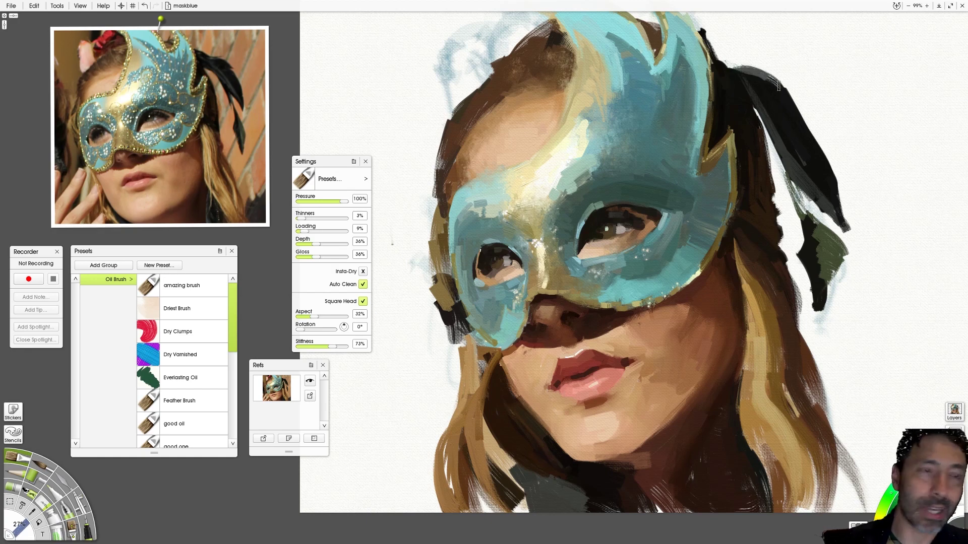
{"action": "mouse_move", "coordinate": [772, 78]}
{"action": "left_mouse_down"}
{"action": "mouse_move", "coordinate": [803, 109]}
{"action": "mouse_move", "coordinate": [760, 72]}
{"action": "left_mouse_up"}
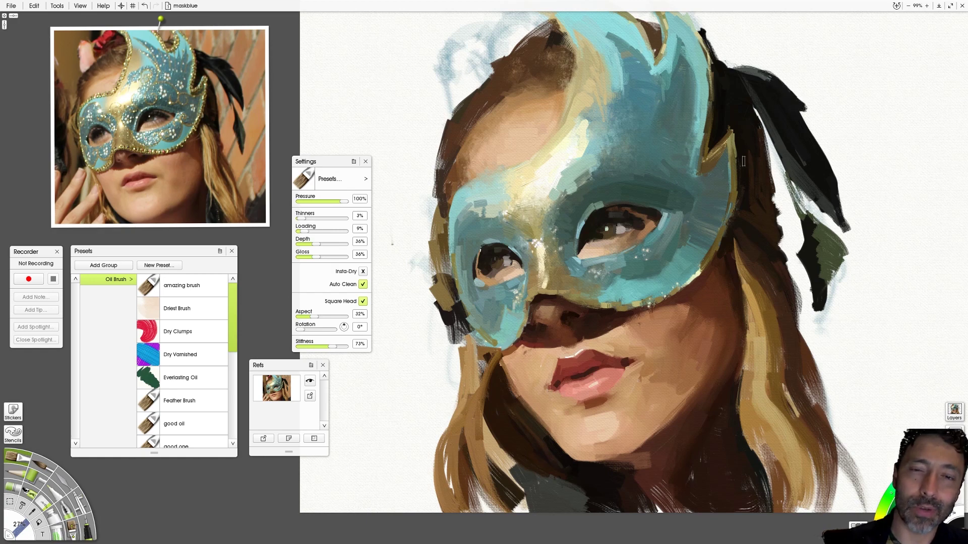
Refine the large feather's shaft with thin strokes at 10% brush size, undoing the unwanted strokes.
{"action": "left_click_drag", "start_coordinate": [770, 83], "coordinate": [726, 64]}
{"action": "key", "text": "ctrl+z"}
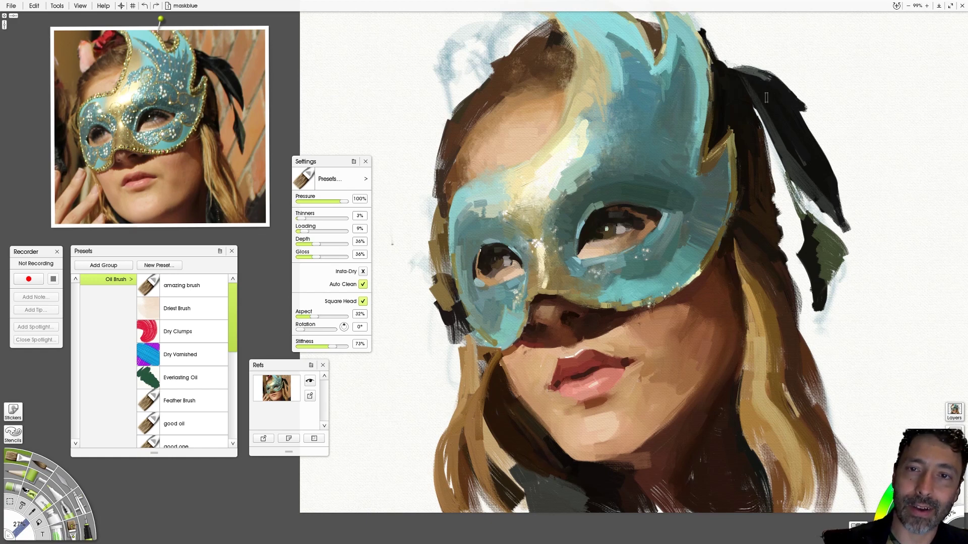
{"action": "key", "text": "bracketleft"}
{"action": "key", "text": "bracketleft"}
{"action": "key", "text": "bracketleft"}
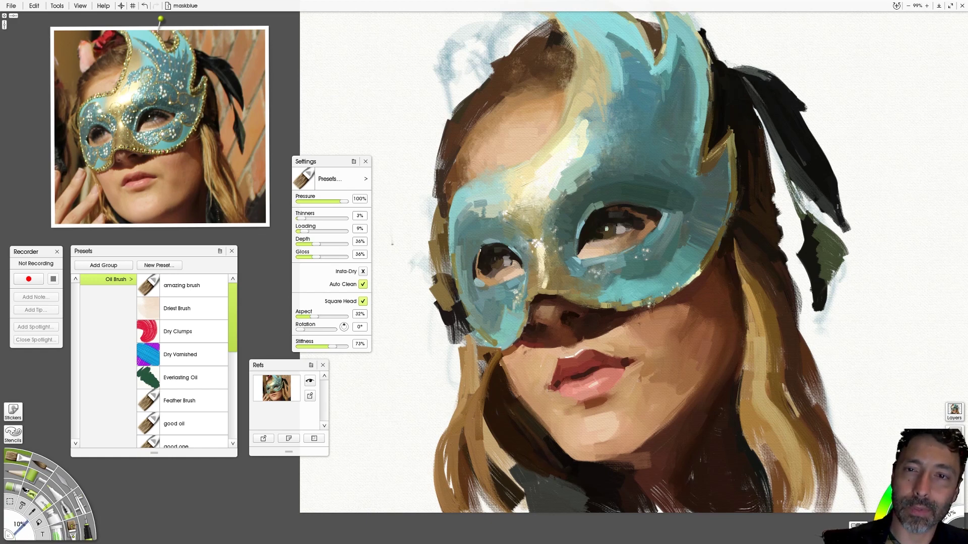
{"action": "left_click_drag", "start_coordinate": [829, 200], "coordinate": [807, 170]}
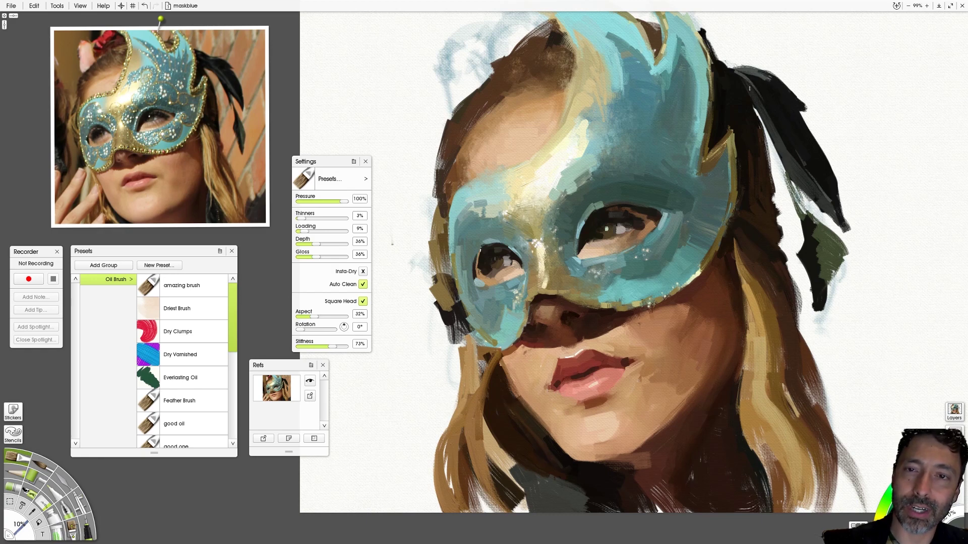
{"action": "key", "text": "ctrl+z"}
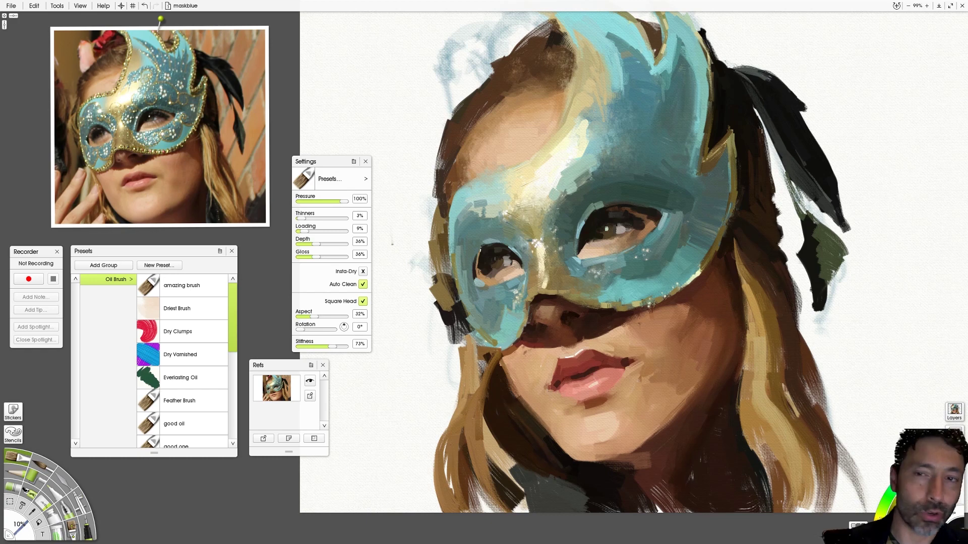
Refine the lower feather and extend its pointed tip downward with the brush at 24% size.
{"action": "mouse_move", "coordinate": [241, 136]}
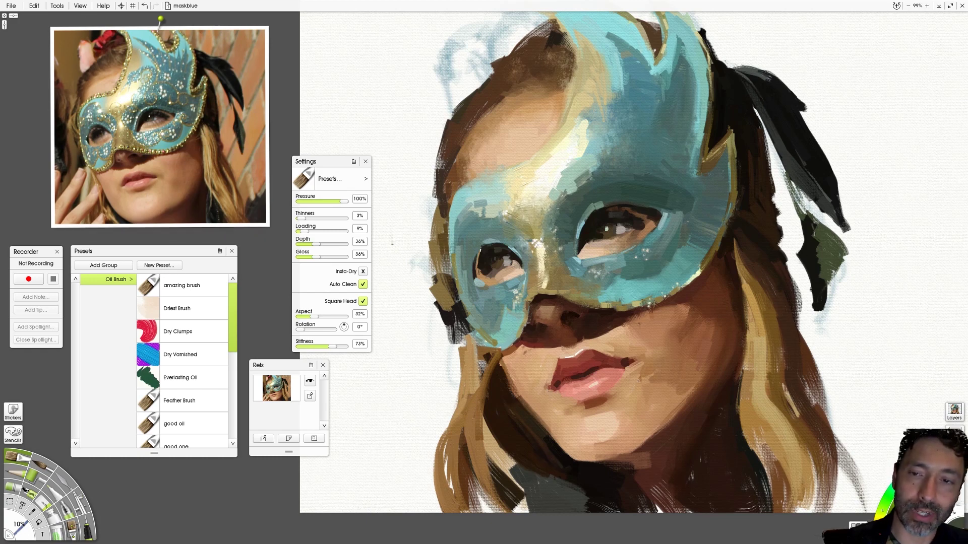
{"action": "key", "text": "bracketright"}
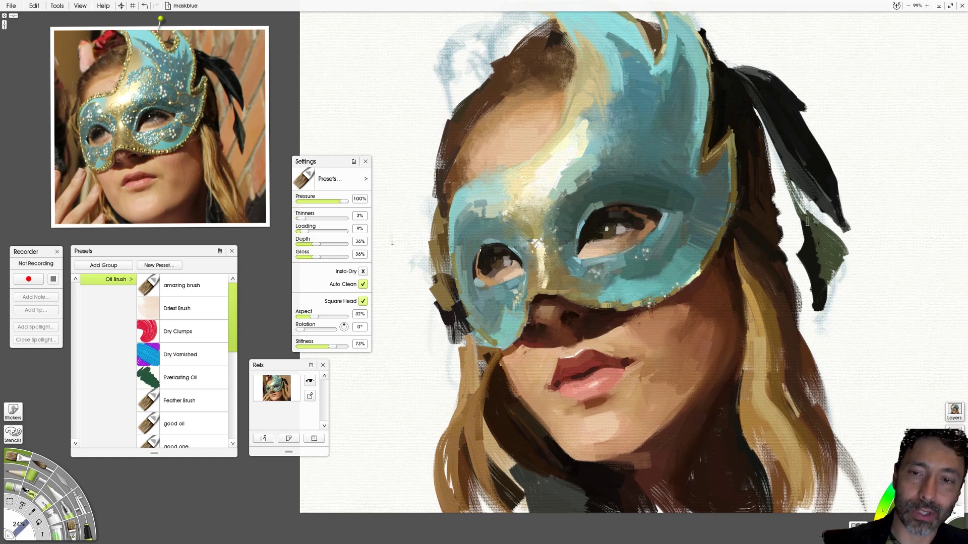
{"action": "left_click_drag", "start_coordinate": [824, 260], "coordinate": [819, 341]}
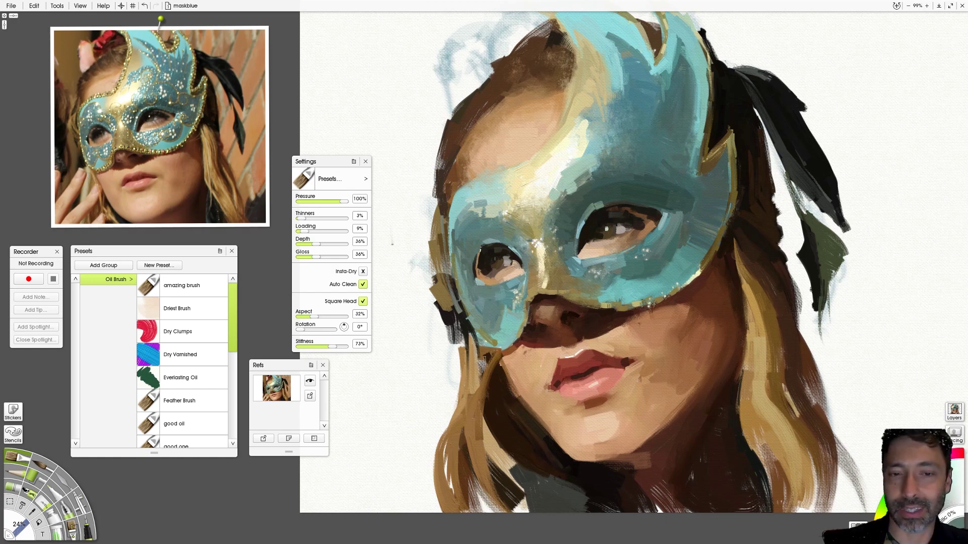
Blend the lips and surrounding skin using the Bristle 6 Blend preset at 13% brush size.
{"action": "left_click", "coordinate": [151, 176]}
{"action": "left_click_drag", "start_coordinate": [603, 338], "coordinate": [609, 346], "text": "shift"}
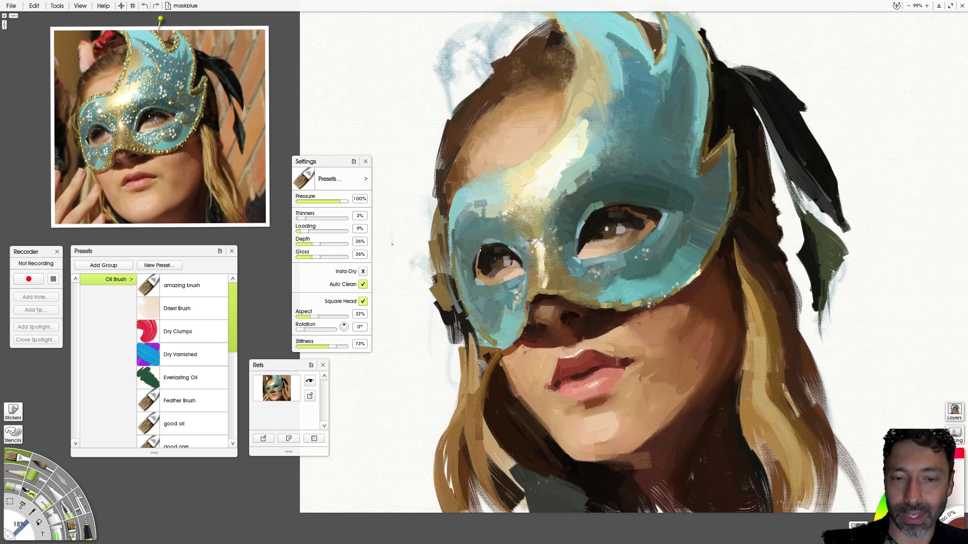
{"action": "left_click", "coordinate": [74, 530]}
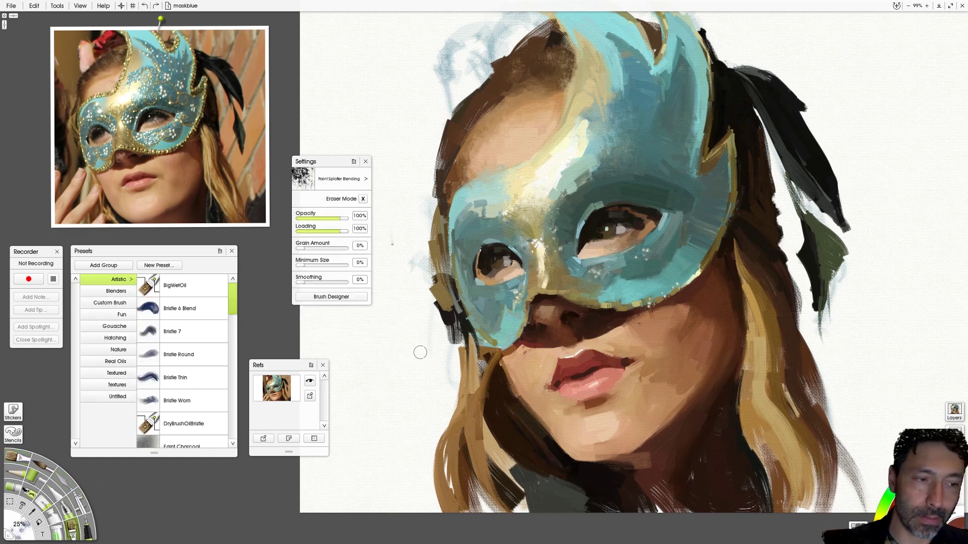
{"action": "left_click", "coordinate": [171, 310]}
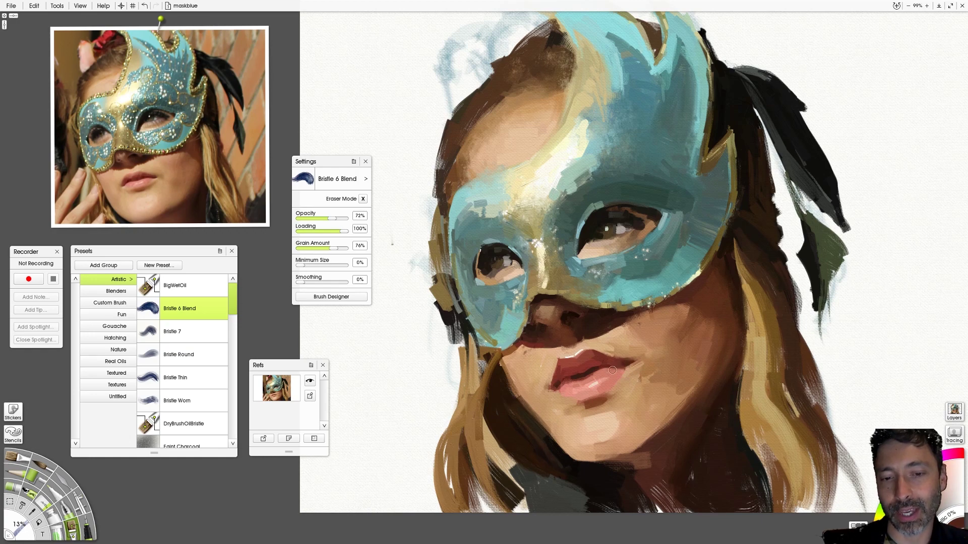
{"action": "left_click_drag", "start_coordinate": [583, 353], "coordinate": [529, 470]}
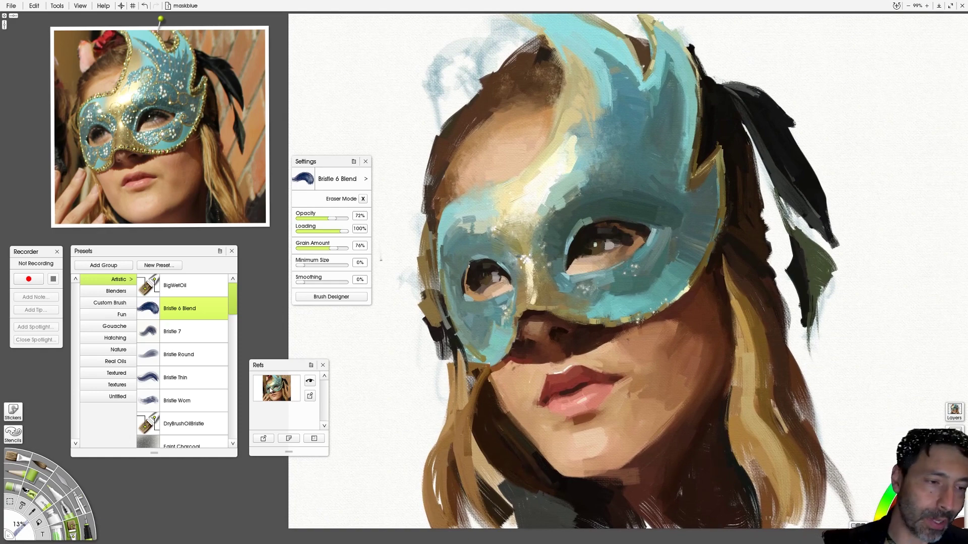
Add pale glitter specks below the larger eye opening and across the mask's nose bridge with the Paint Splatter Solid preset.
{"action": "left_click_drag", "start_coordinate": [232, 301], "coordinate": [186, 353]}
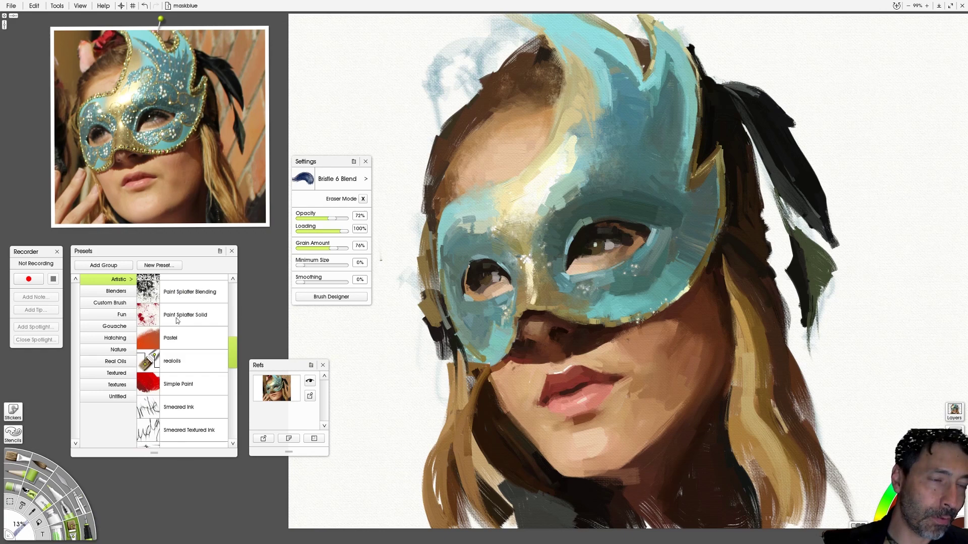
{"action": "mouse_move", "coordinate": [230, 340]}
{"action": "left_mouse_down"}
{"action": "mouse_move", "coordinate": [232, 361]}
{"action": "mouse_move", "coordinate": [233, 323]}
{"action": "mouse_move", "coordinate": [235, 353]}
{"action": "mouse_move", "coordinate": [235, 335]}
{"action": "left_mouse_up"}
{"action": "left_click", "coordinate": [190, 364]}
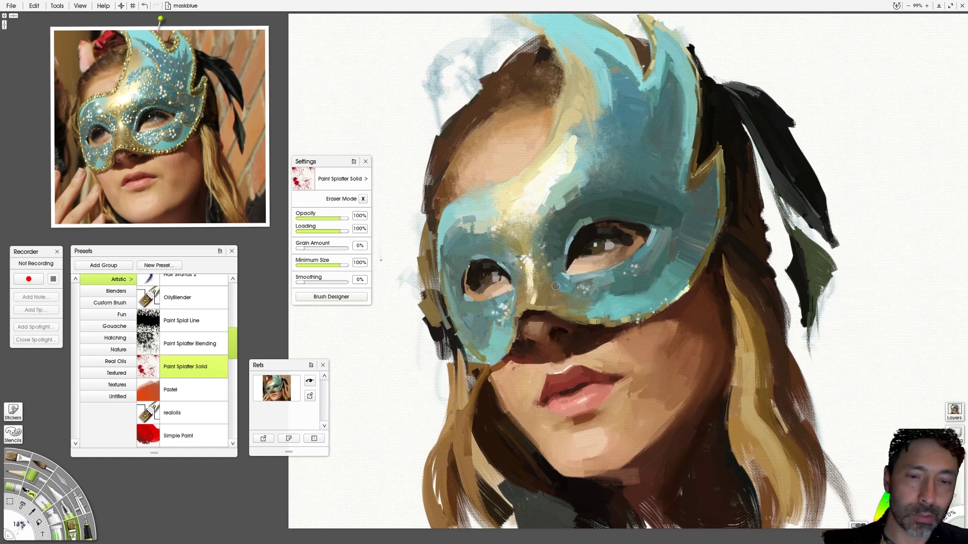
{"action": "left_click_drag", "start_coordinate": [558, 272], "coordinate": [609, 276]}
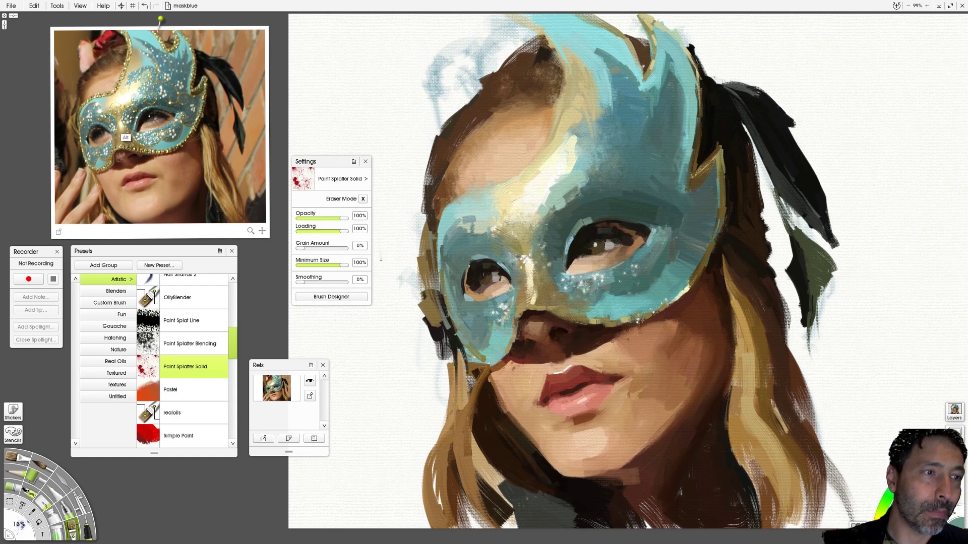
{"action": "mouse_move", "coordinate": [541, 261]}
{"action": "left_mouse_down"}
{"action": "mouse_move", "coordinate": [545, 282]}
{"action": "mouse_move", "coordinate": [515, 272]}
{"action": "mouse_move", "coordinate": [512, 247]}
{"action": "mouse_move", "coordinate": [516, 279]}
{"action": "left_mouse_up"}
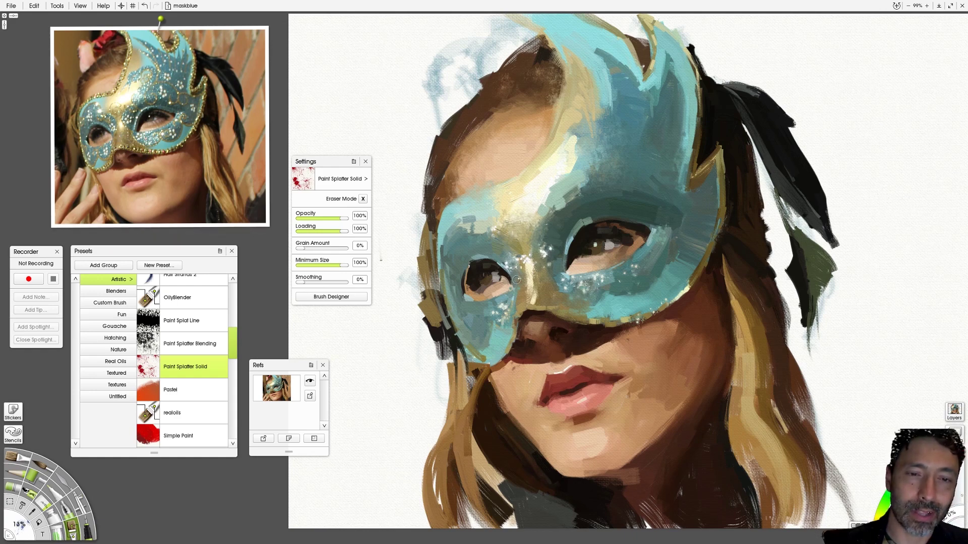